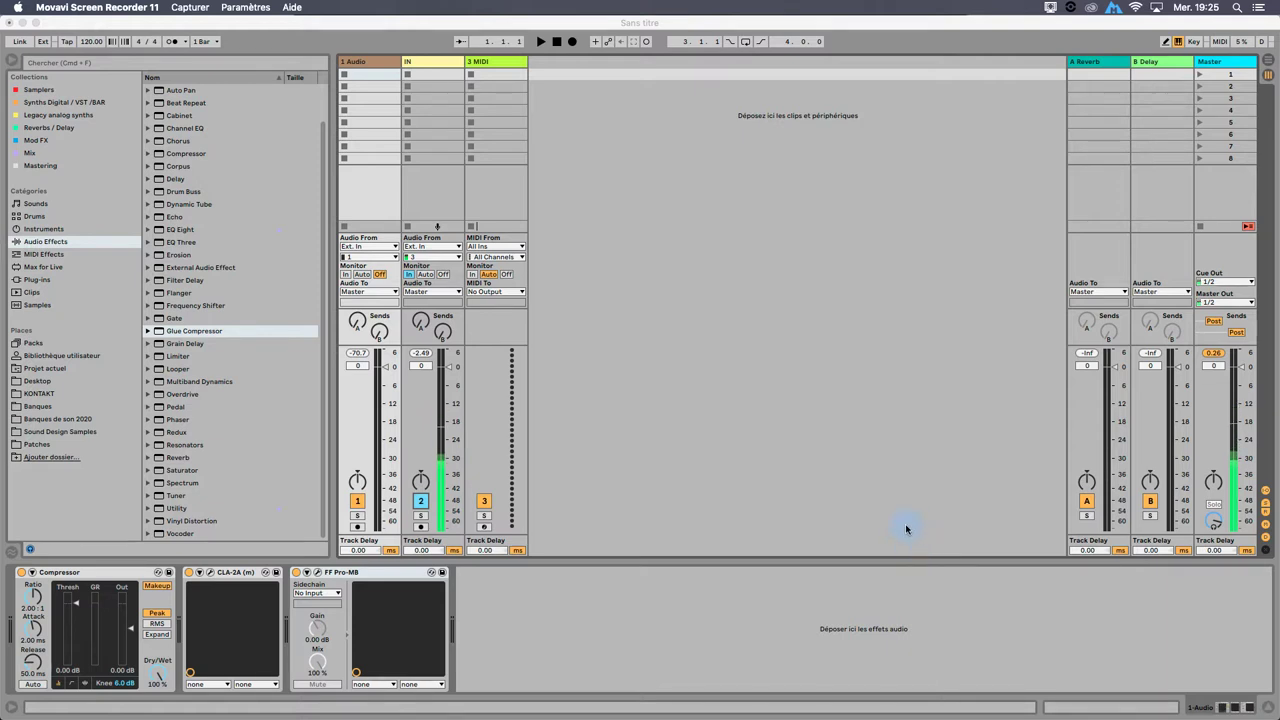
Step: Locate the Compressor in the audio effects list and select it
click(432, 56)
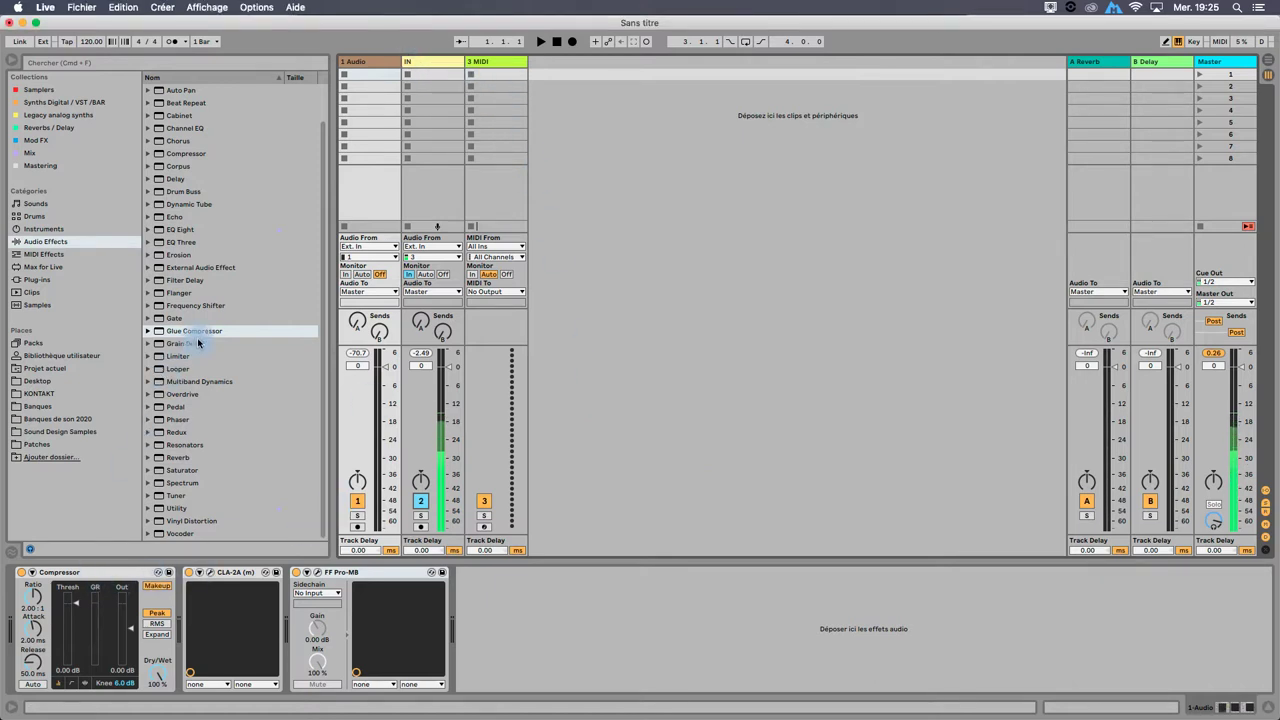
scroll(206, 291, up, 2)
click(143, 192)
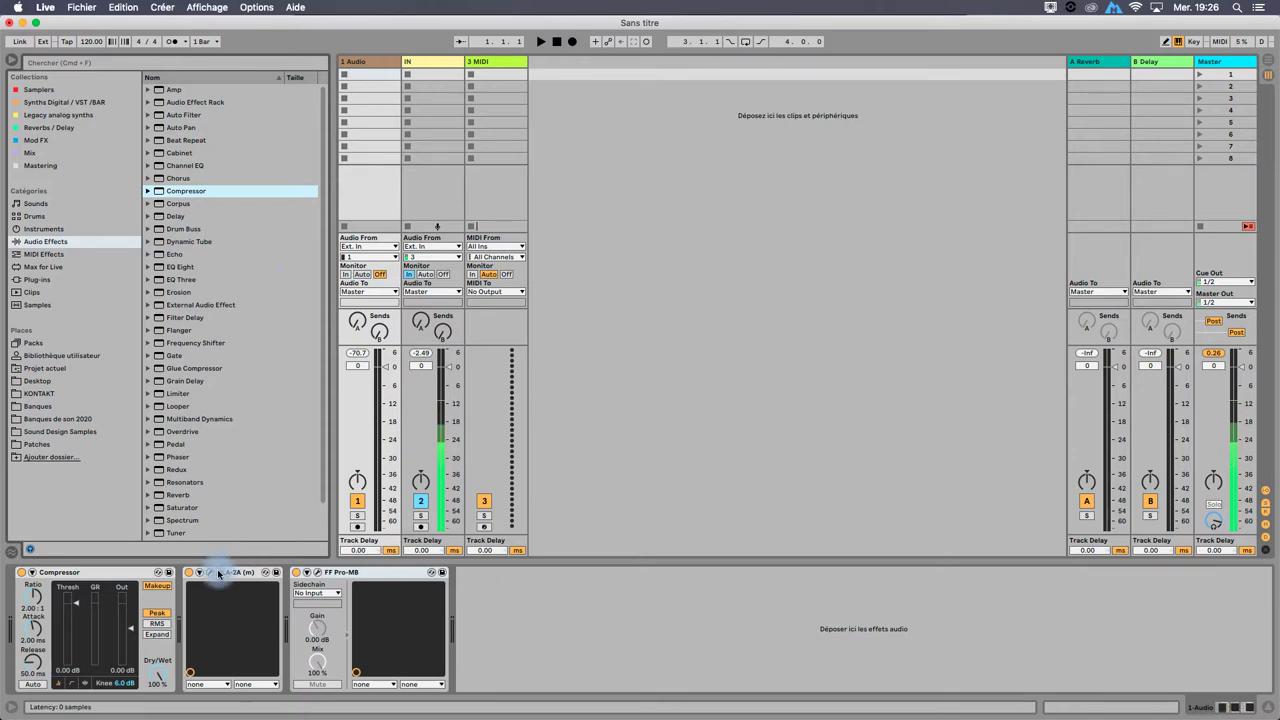
Step: Open the CLA-2A and FF Pro-MB plug-in interfaces on the 1 Audio track to view them, and close both
click(208, 572)
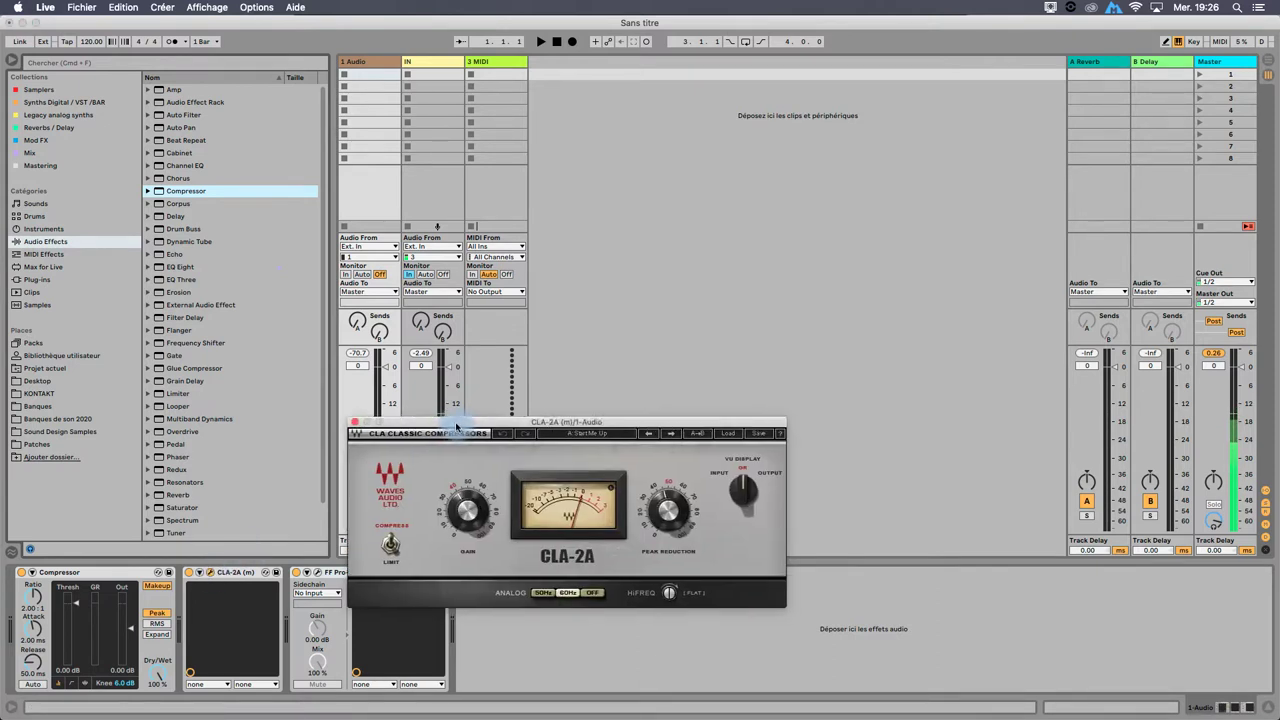
drag(456, 427, 528, 179)
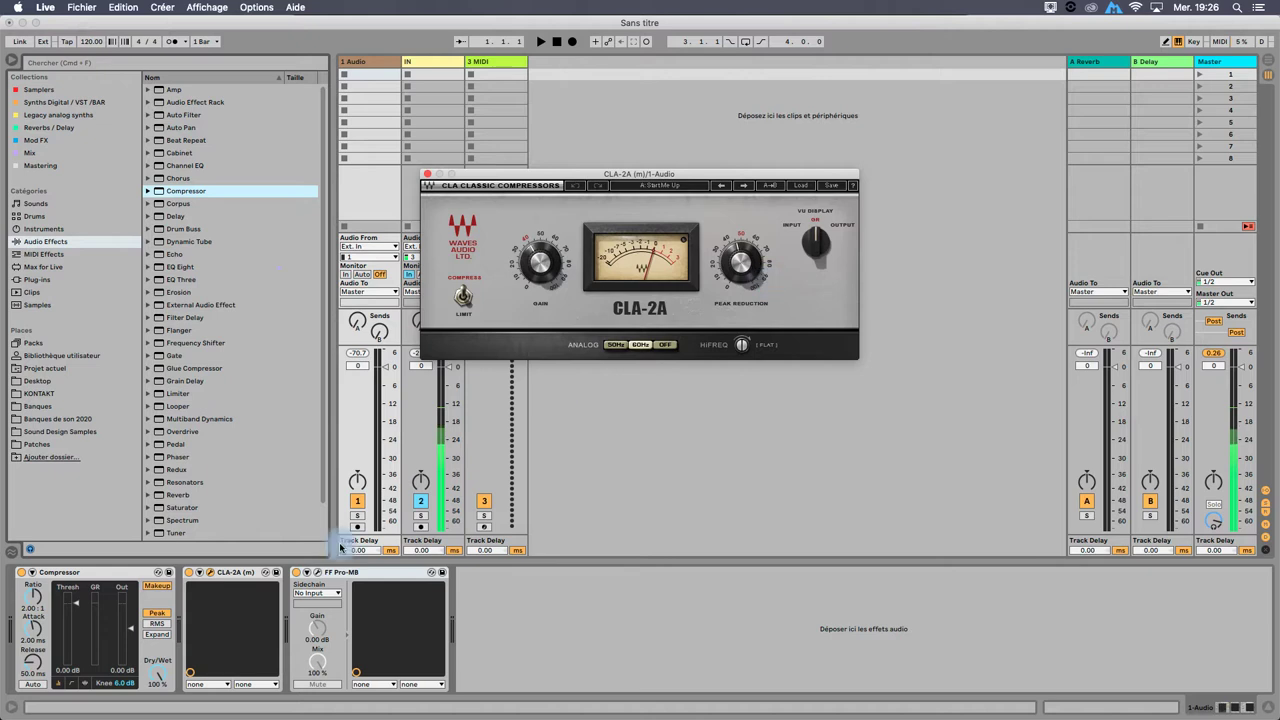
click(316, 572)
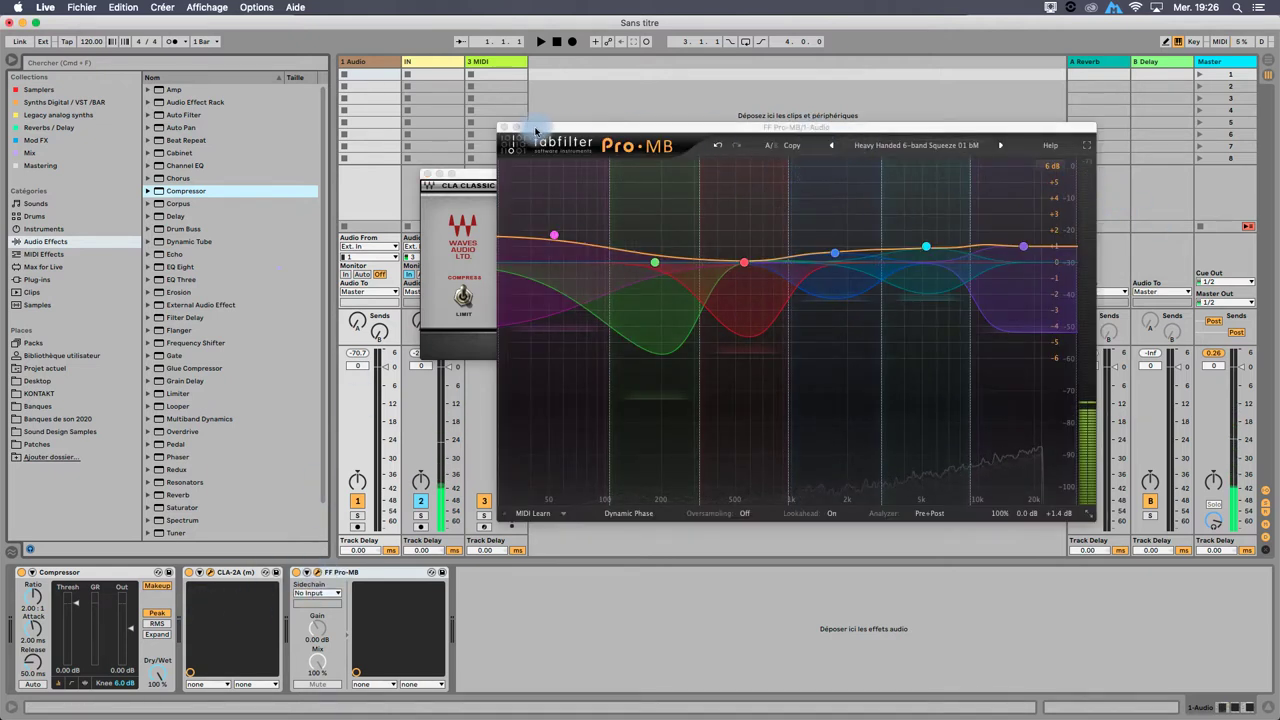
click(505, 128)
click(430, 174)
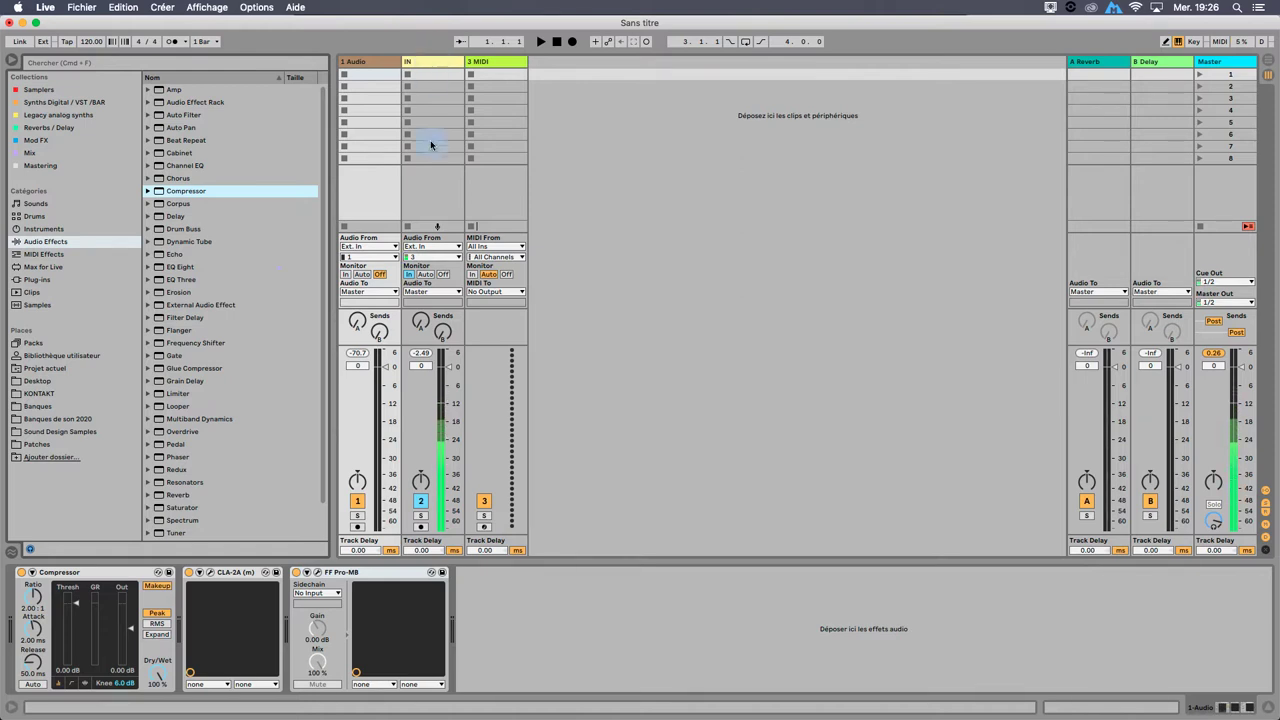
click(360, 574)
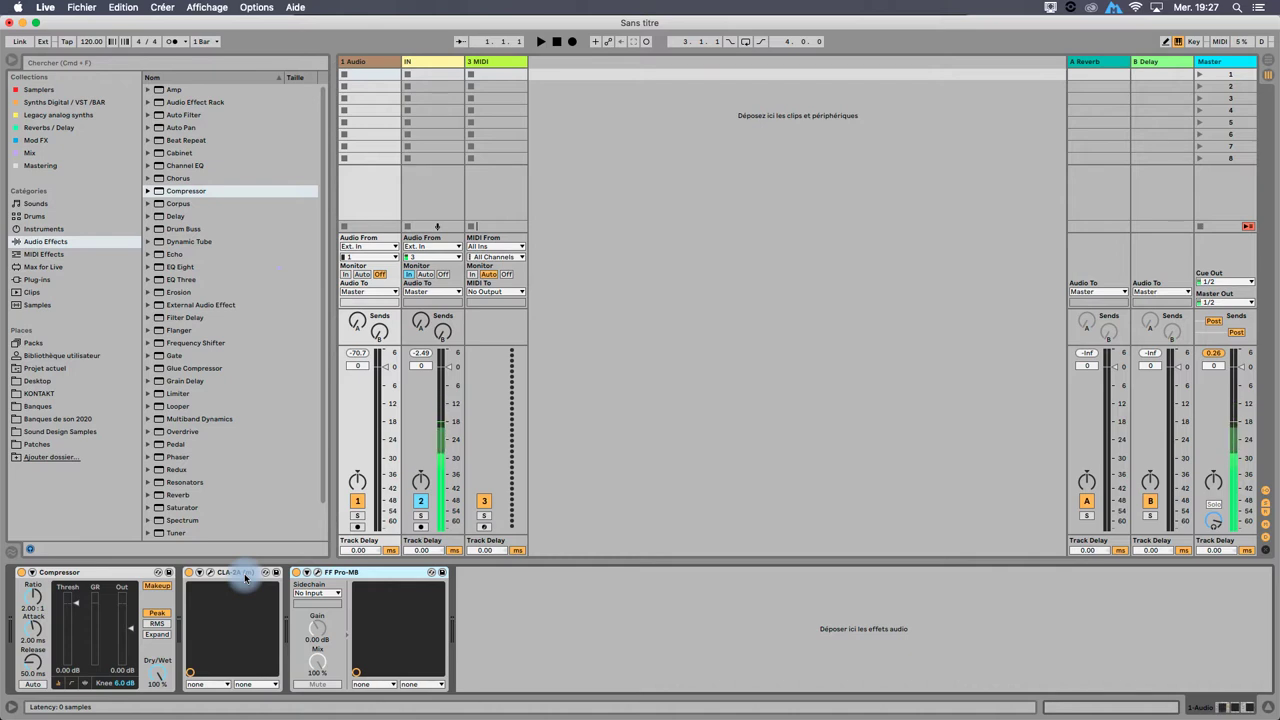
drag(245, 578, 100, 561)
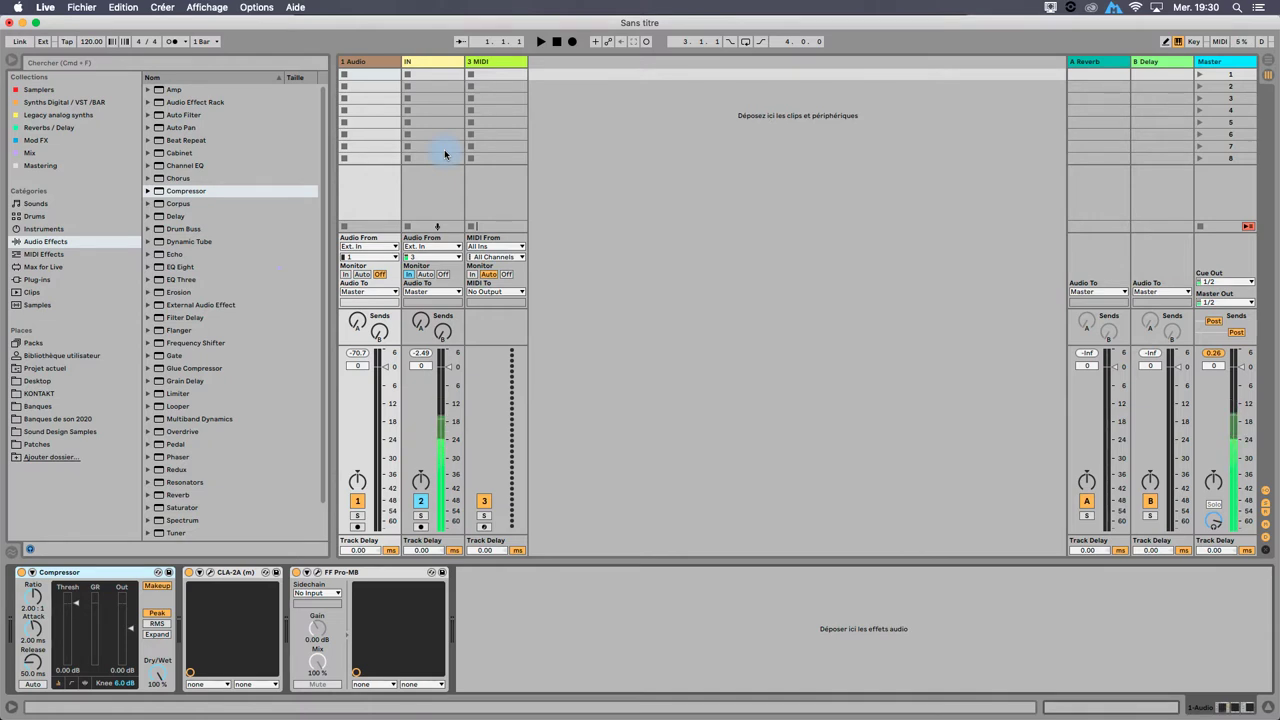
click(687, 100)
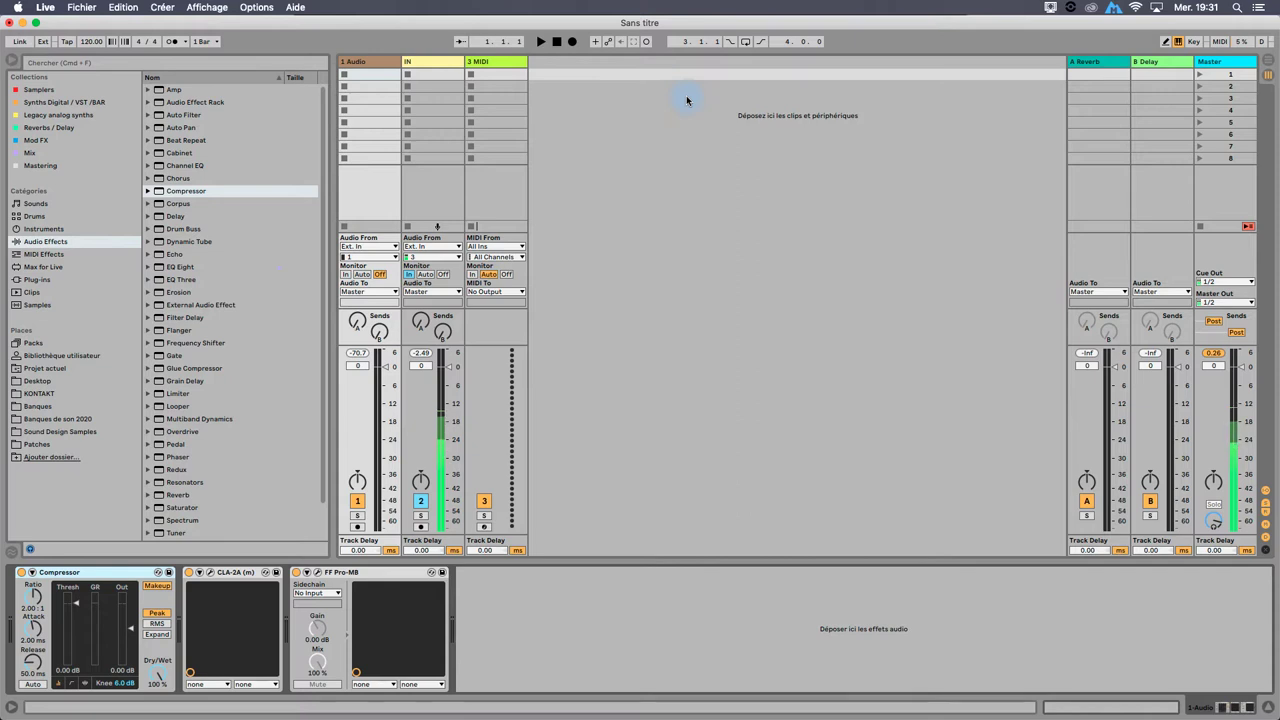
Step: Move the Compressor from the 1 Audio track to the IN track
click(437, 61)
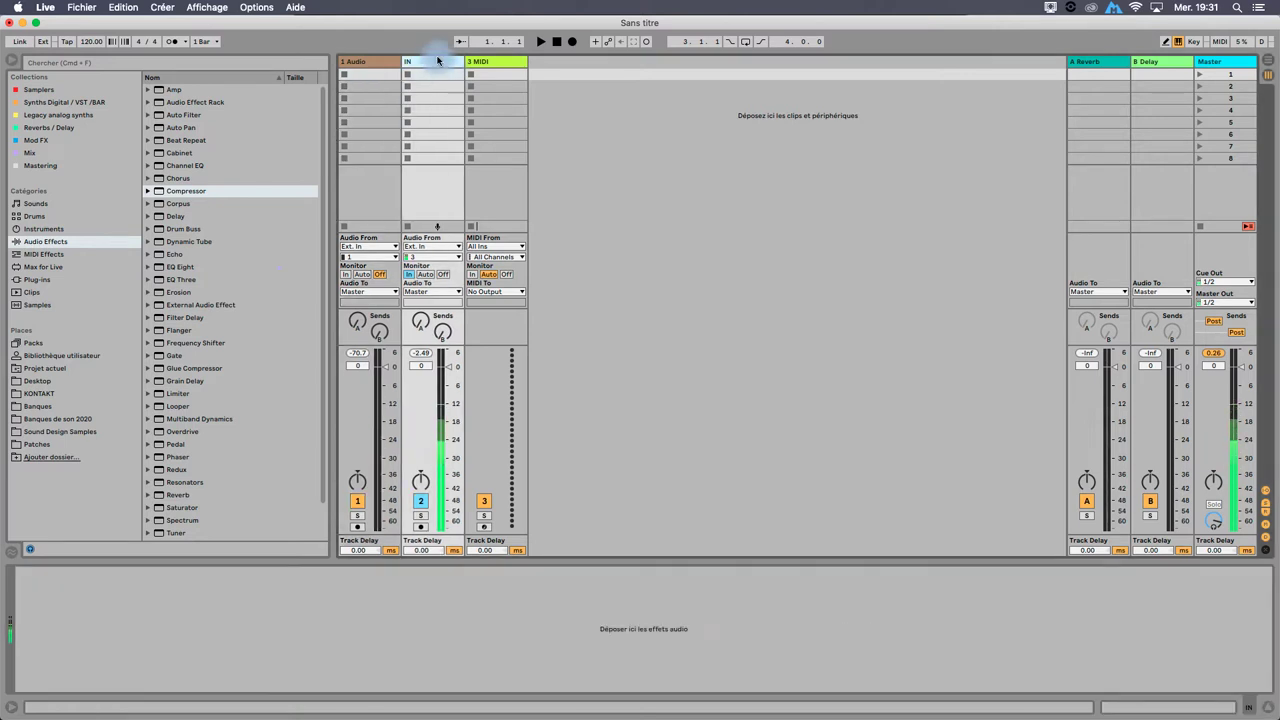
click(380, 61)
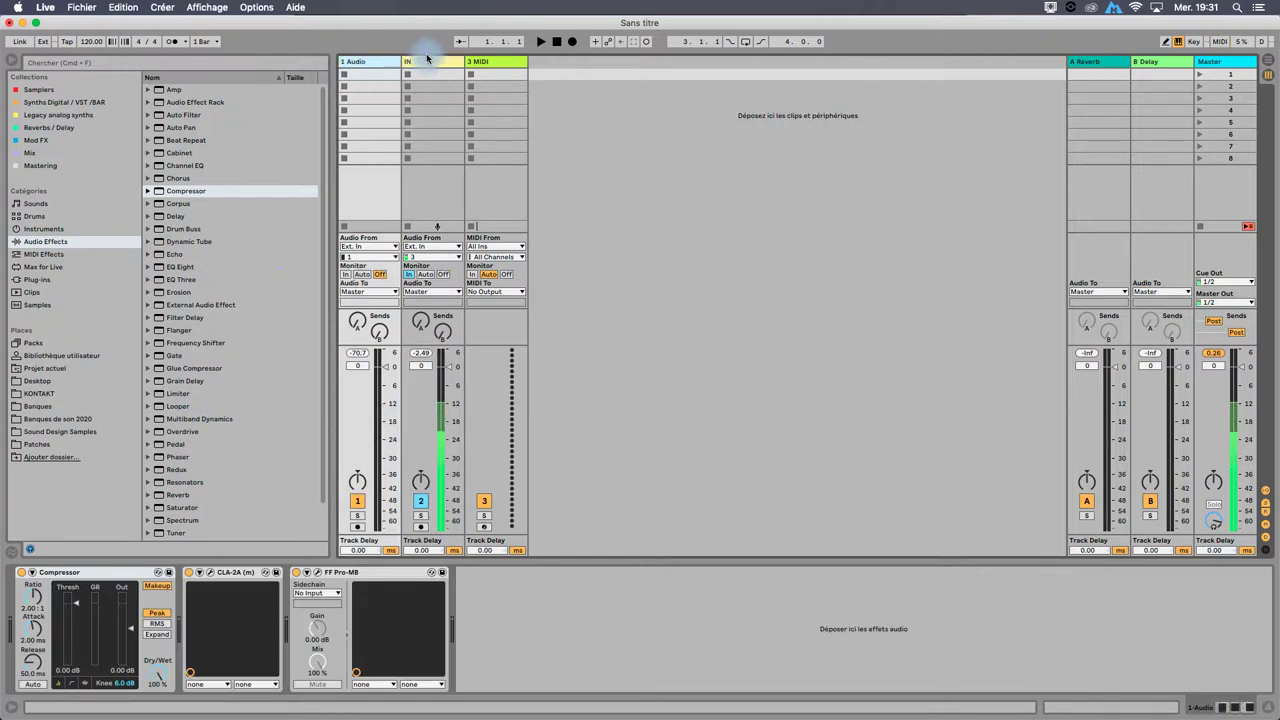
click(80, 571)
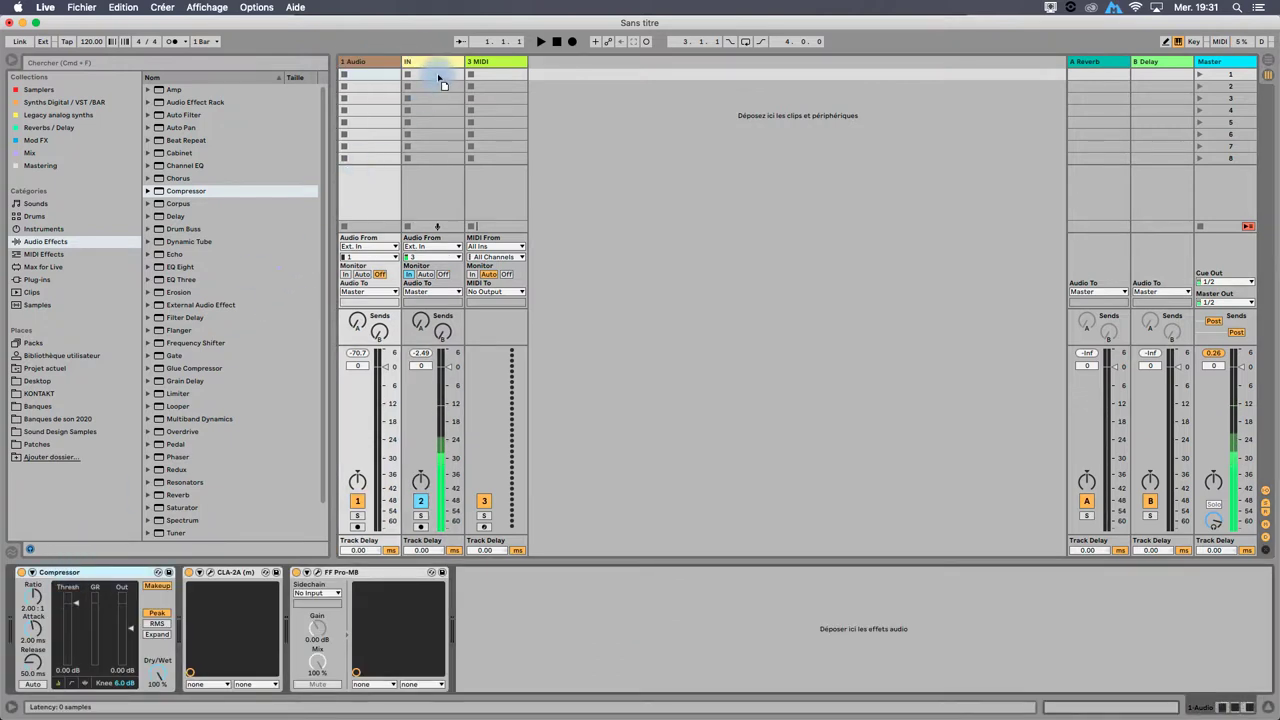
drag(442, 86, 442, 86)
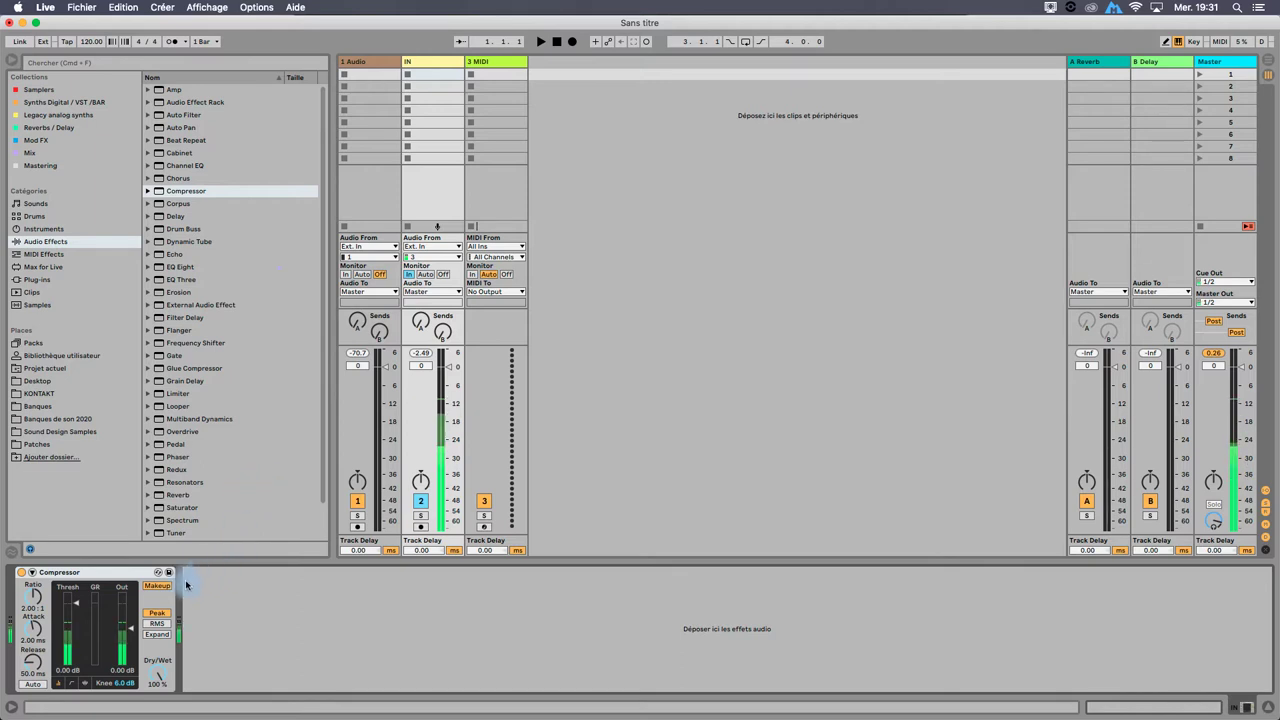
click(21, 572)
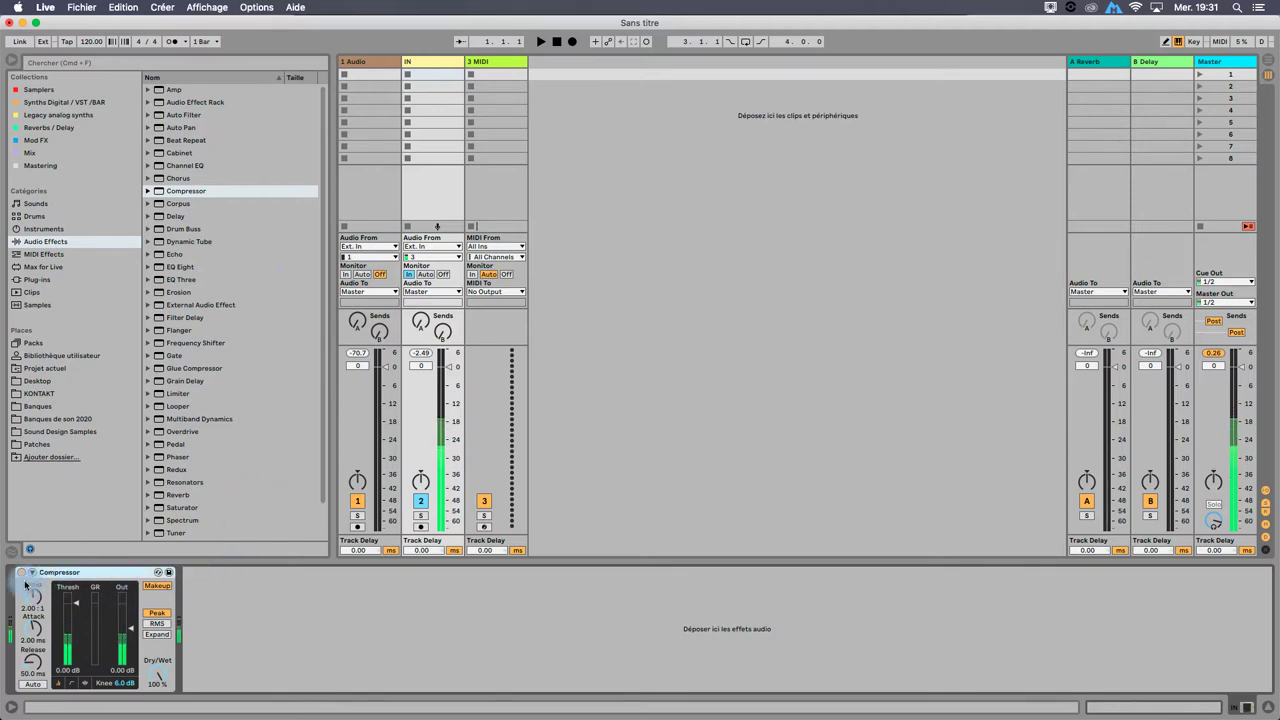
click(35, 598)
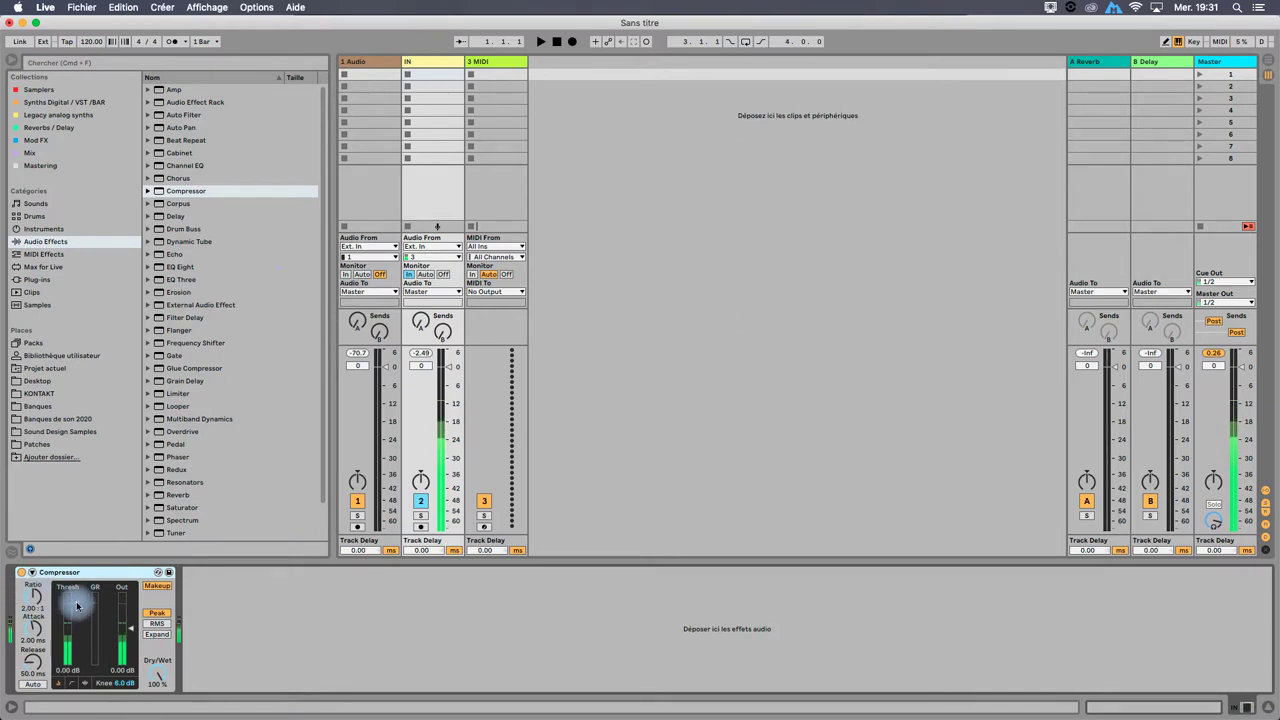
Step: Switch to Preview and move the comp_curve.png window to the middle of the screen to examine the compression curve
key(super+Tab)
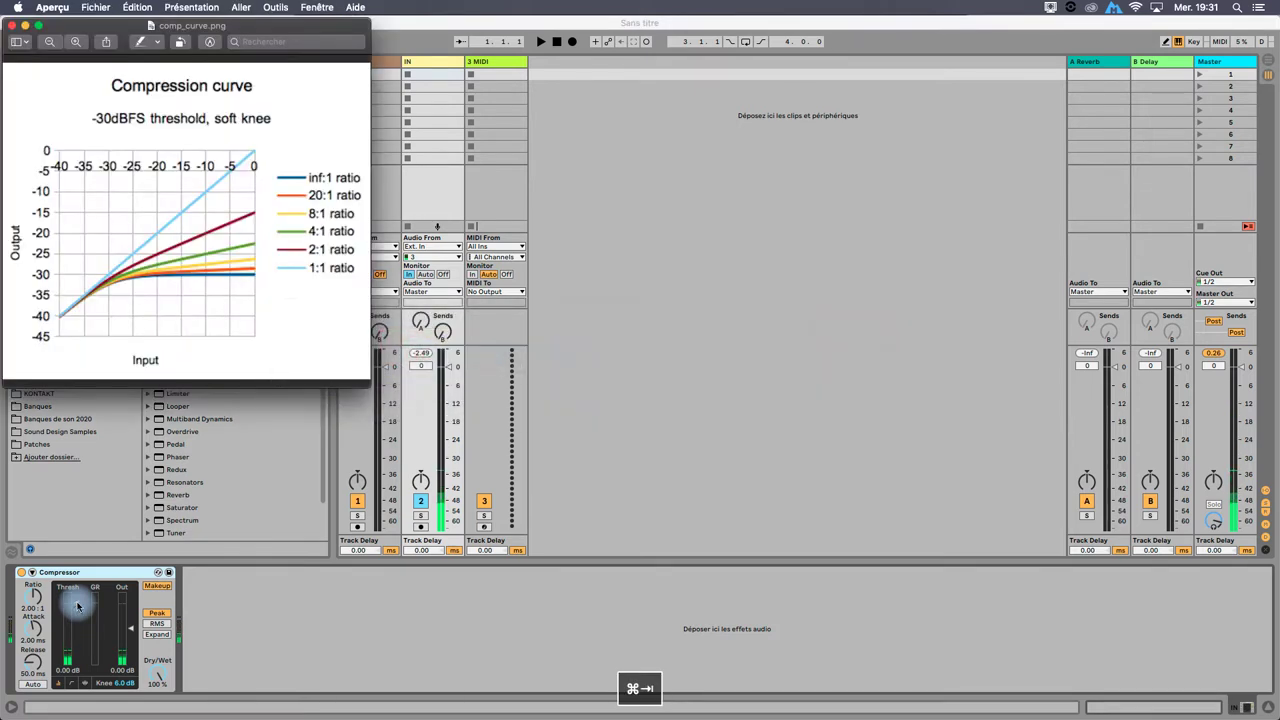
drag(110, 30, 533, 100)
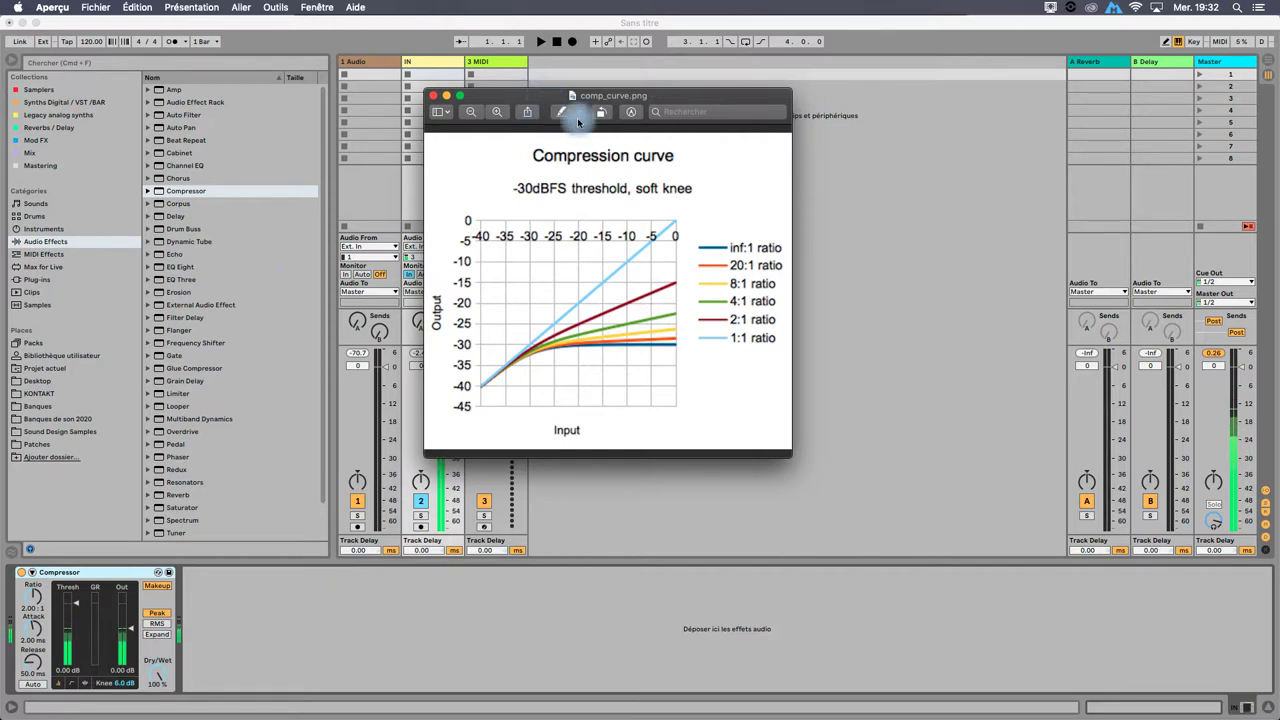
click(582, 118)
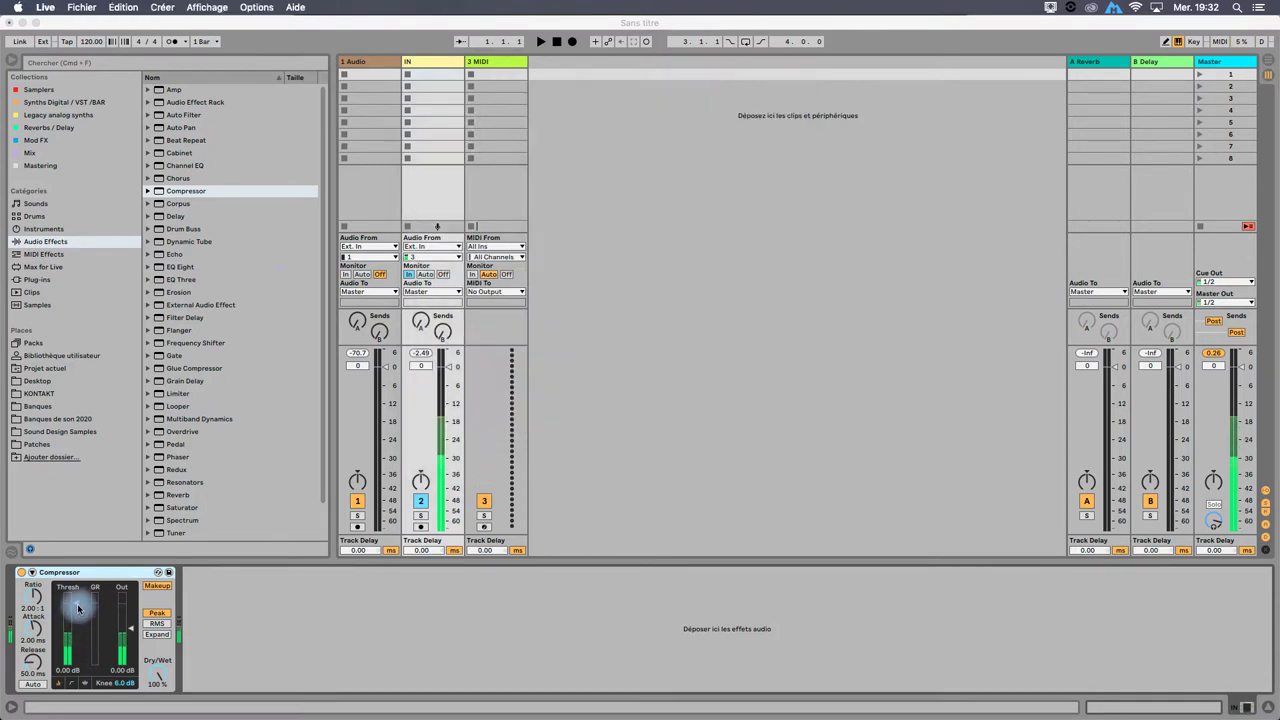
Step: Try the Compressor's threshold at about -13 dB, and return it to 0.50 dB with the ratio at 1.00:1
click(78, 610)
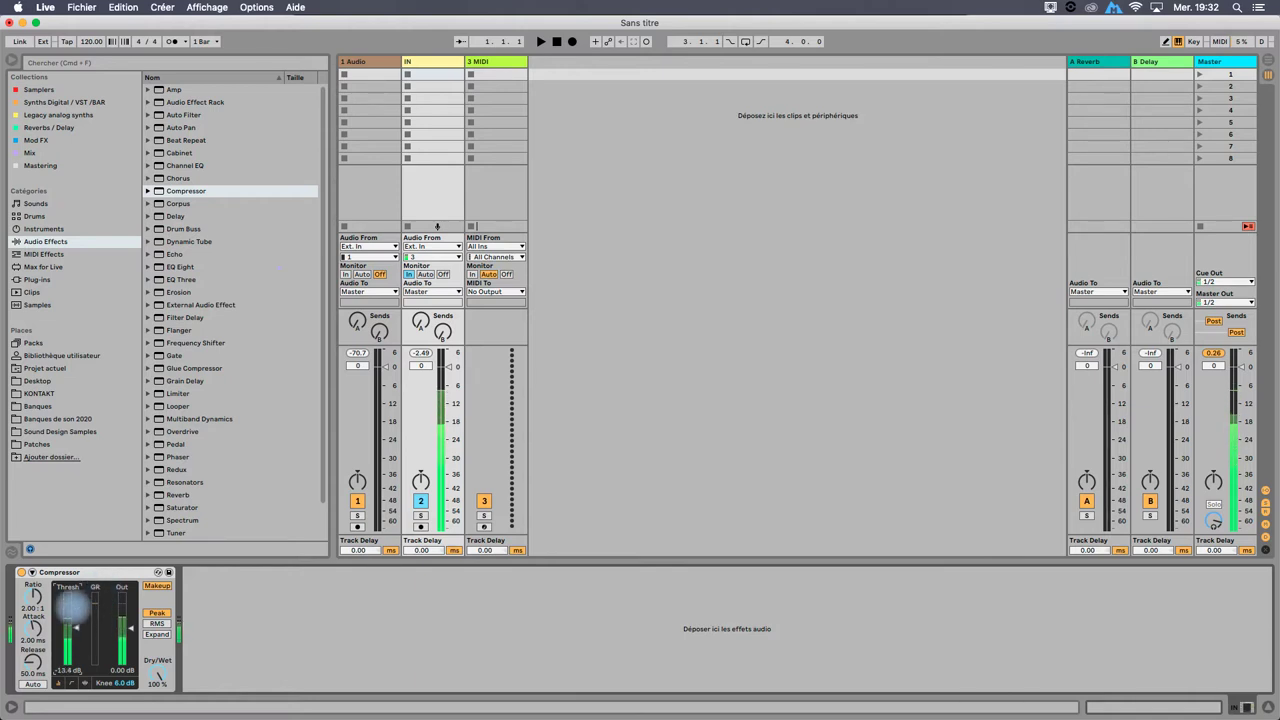
drag(70, 600, 78, 655)
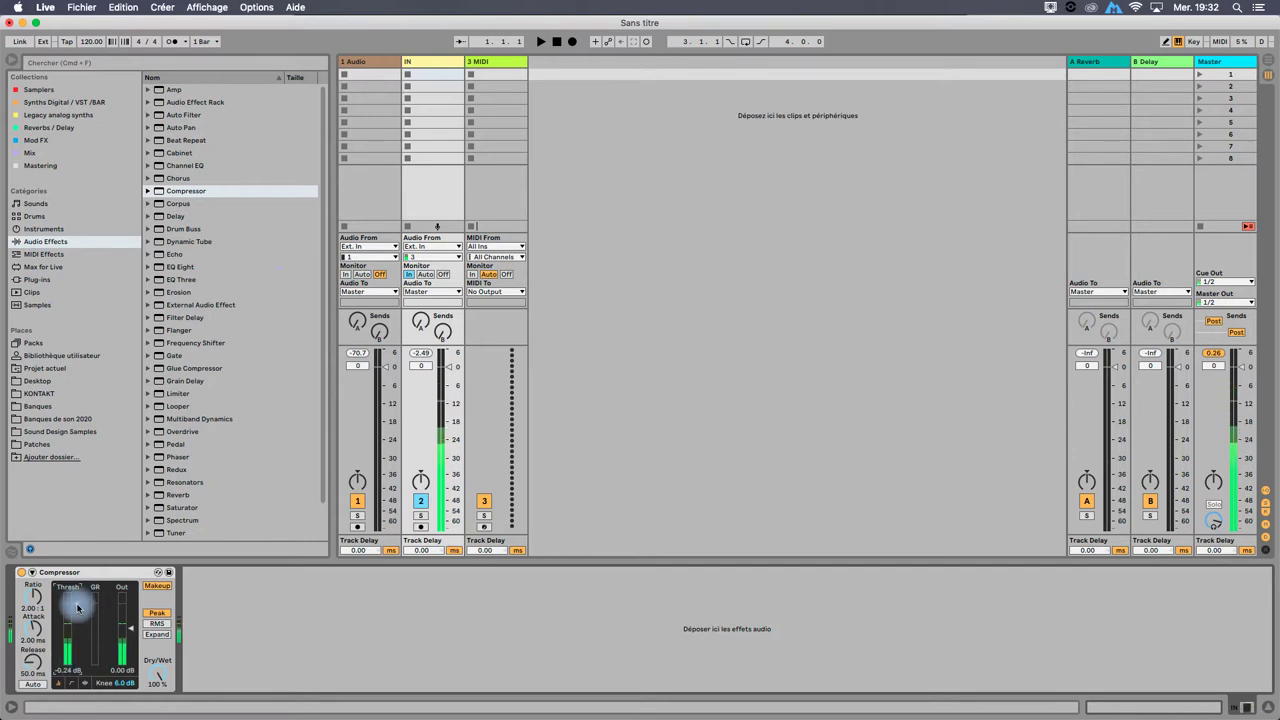
drag(76, 607, 70, 600)
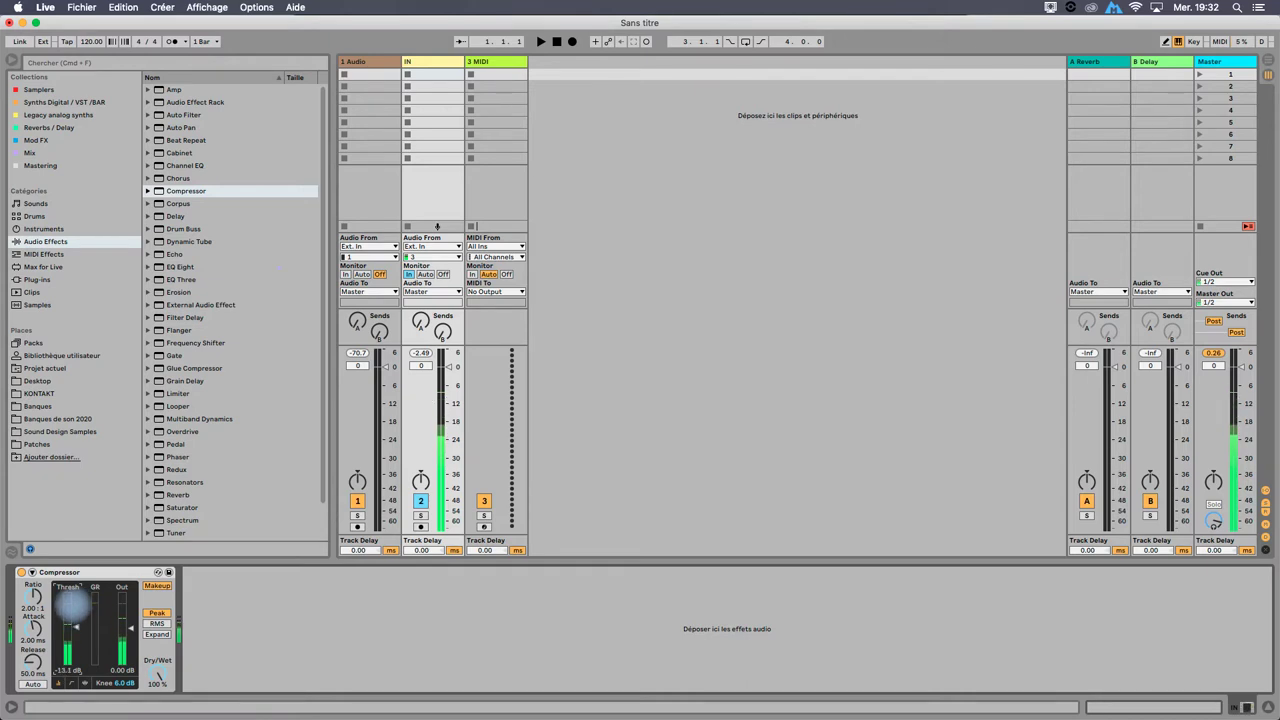
drag(70, 600, 30, 590)
click(33, 602)
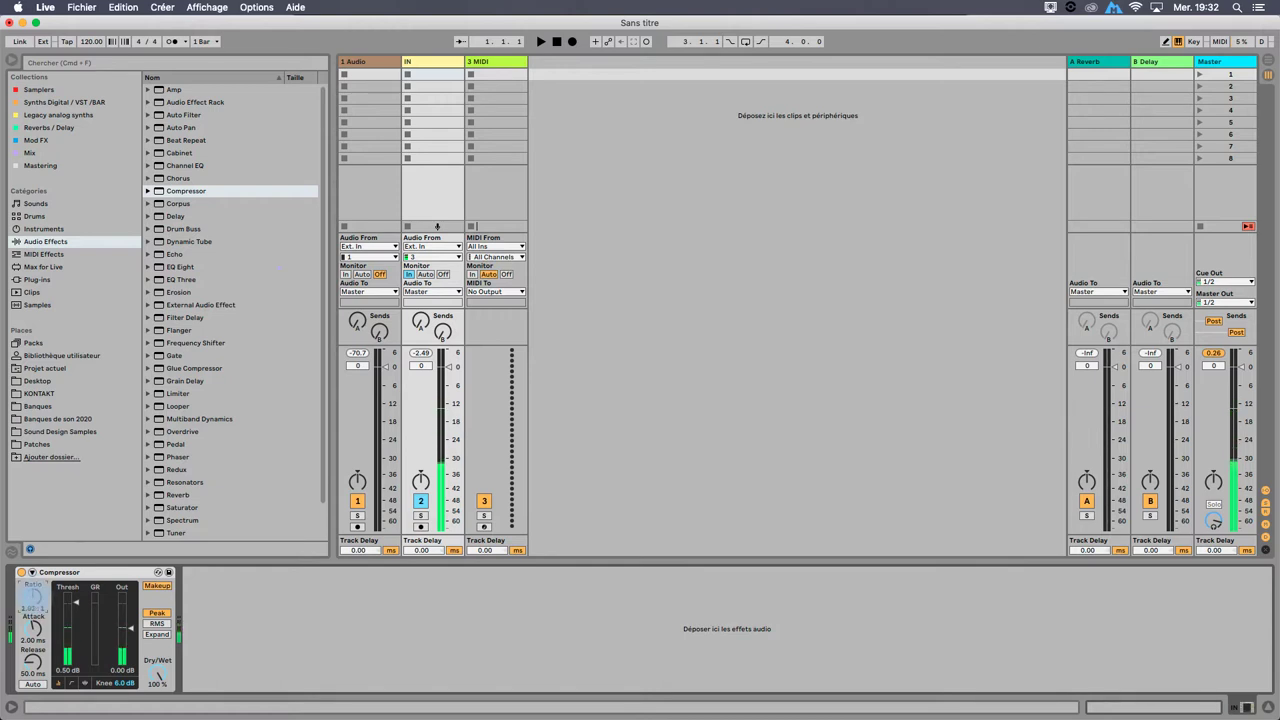
drag(62, 607, 79, 606)
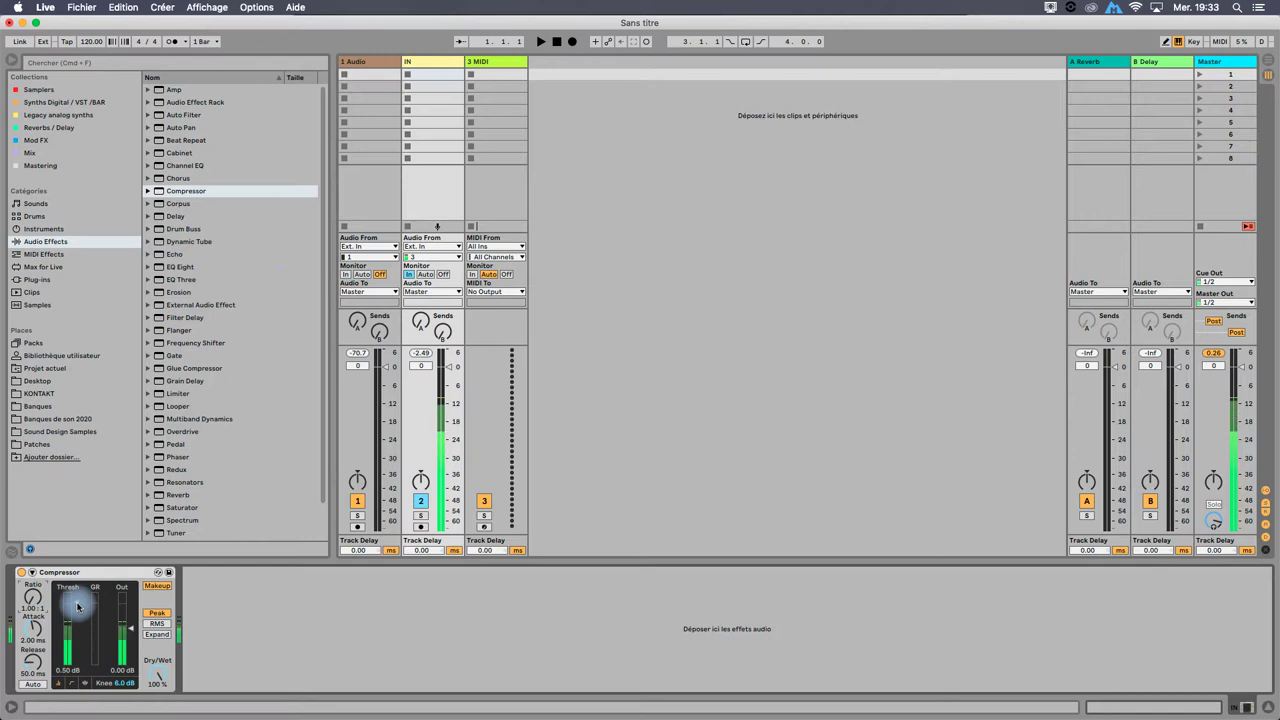
Step: Switch to Preview and examine the compression curve, marking the -30 dB output level with a horizontal selection and clearing it
key(super+Tab)
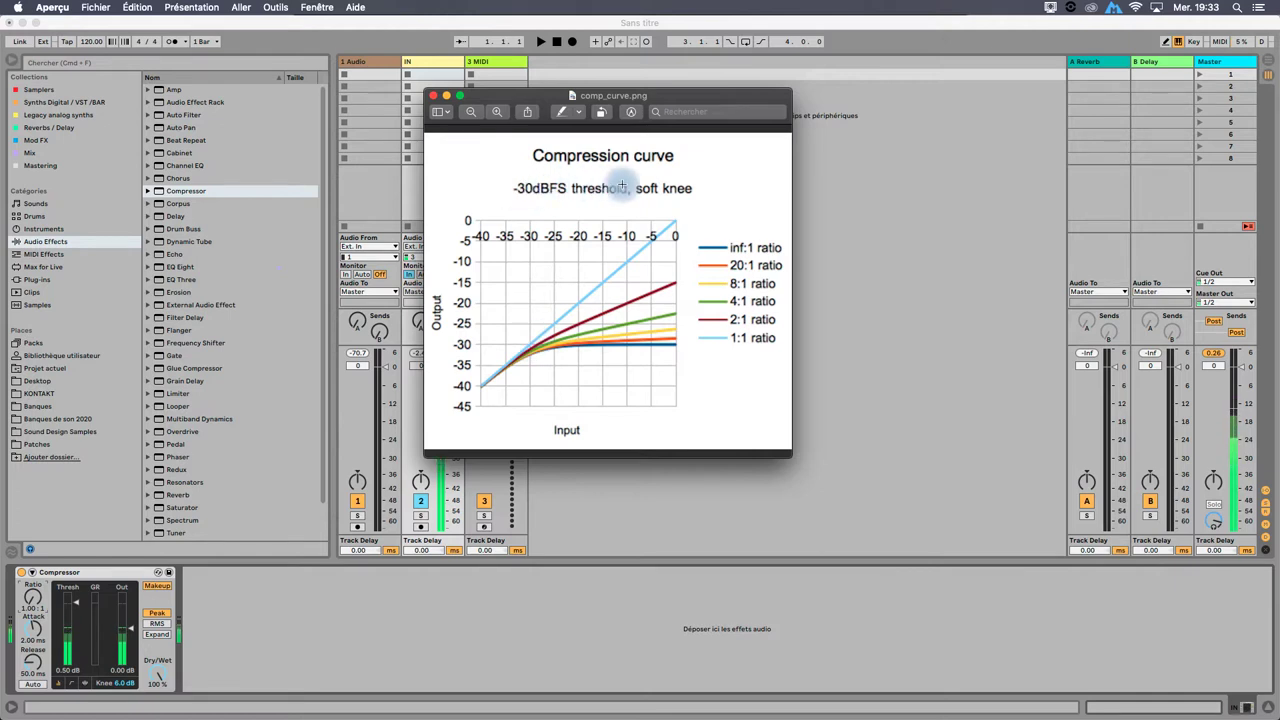
drag(466, 344, 694, 346)
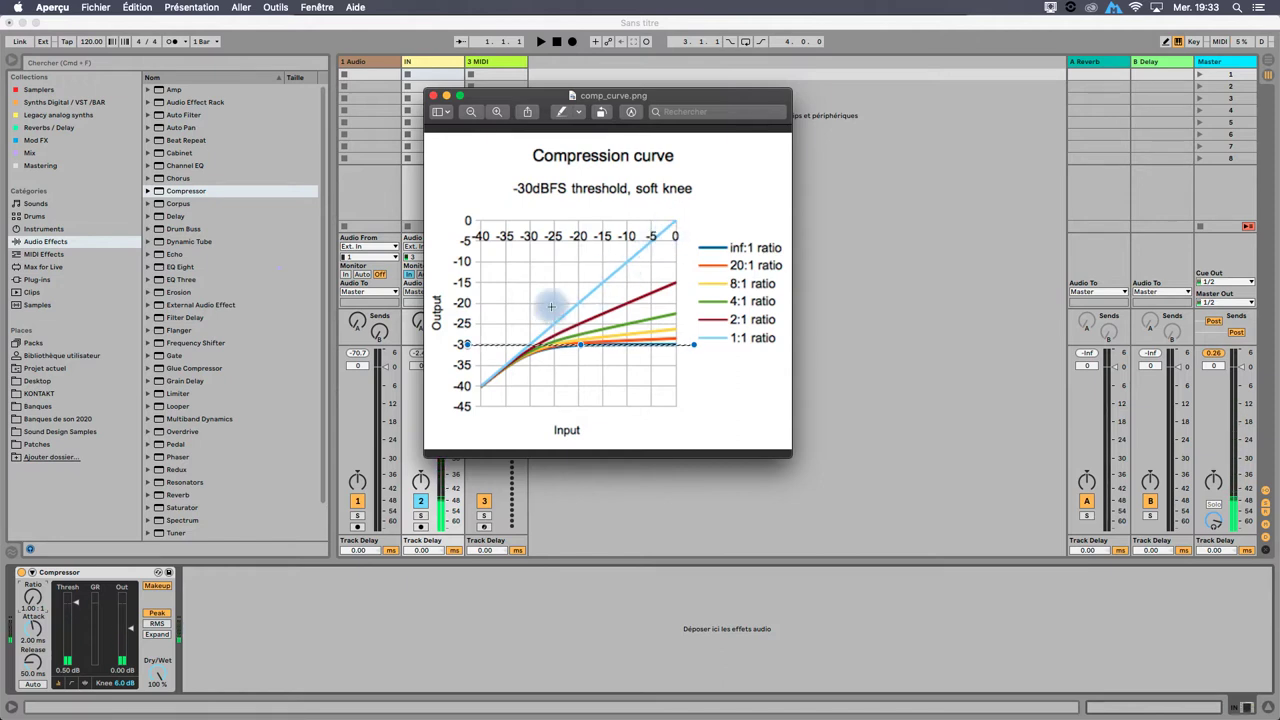
click(507, 296)
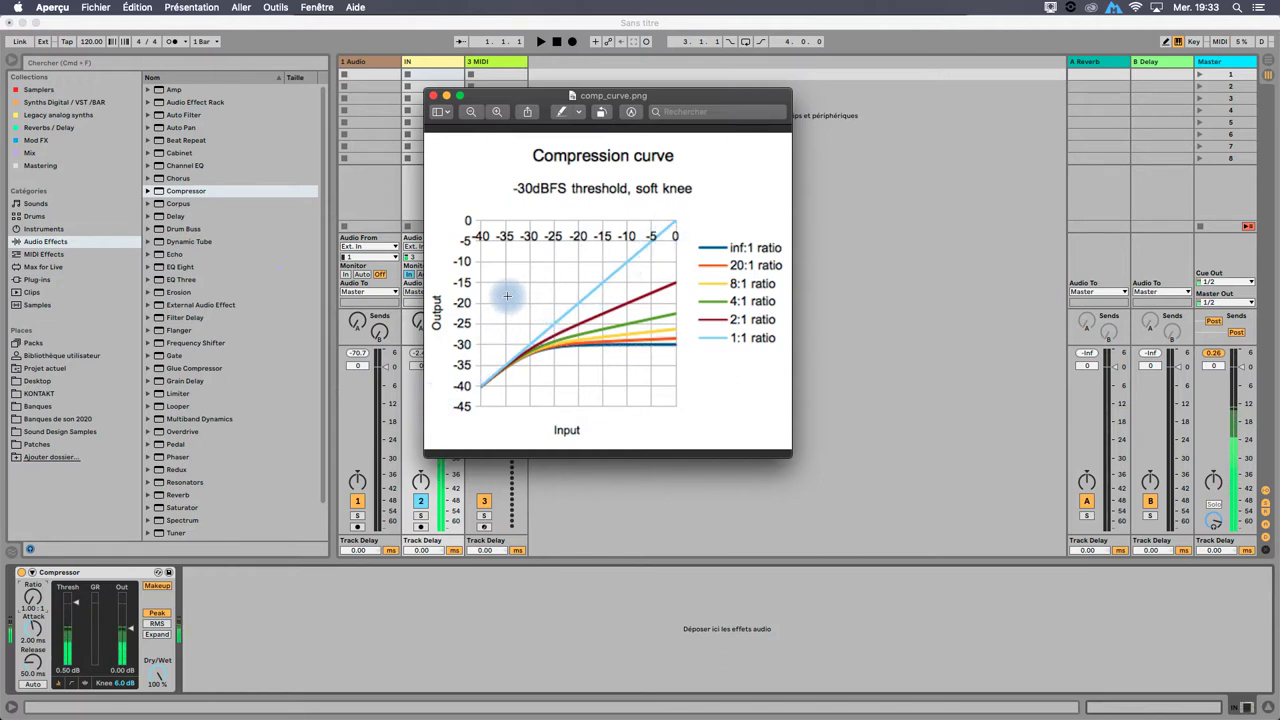
click(433, 95)
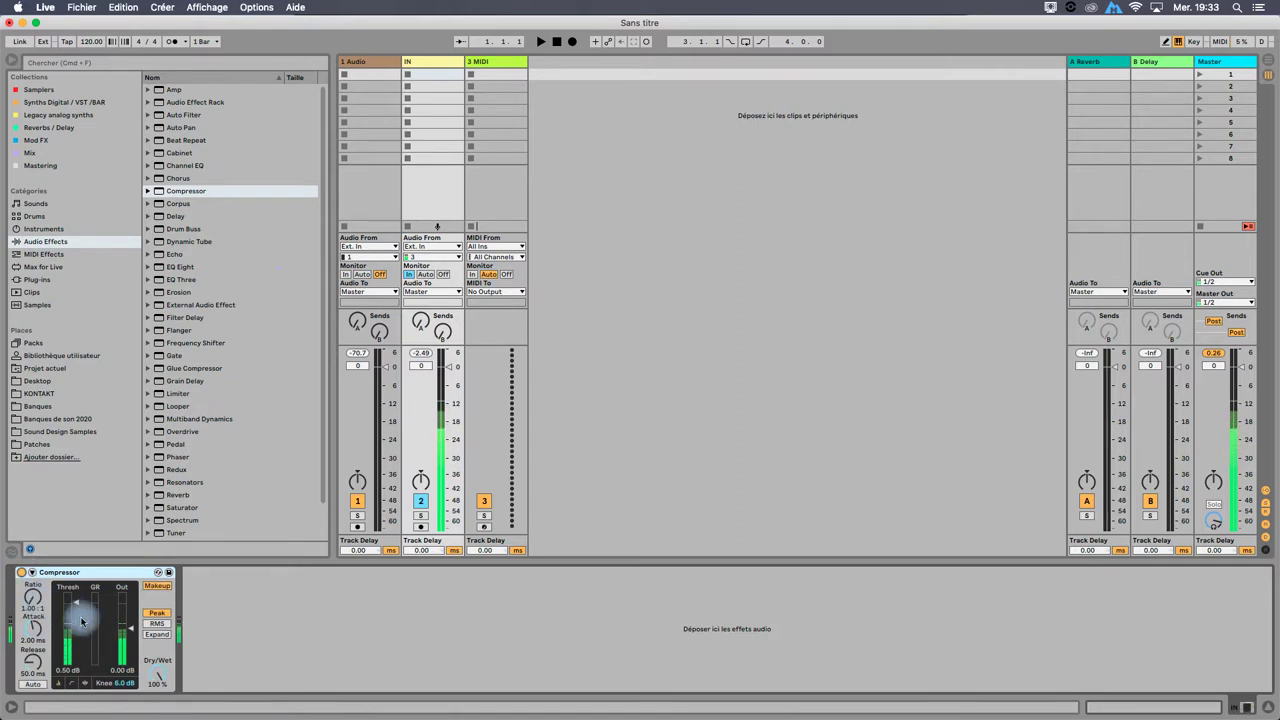
Step: Set the Compressor's ratio to inf:1 and its threshold to 0.50 dB, with Makeup turned off
mouse_move(72, 607)
mouse_down()
mouse_move(72, 680)
mouse_move(92, 607)
mouse_up()
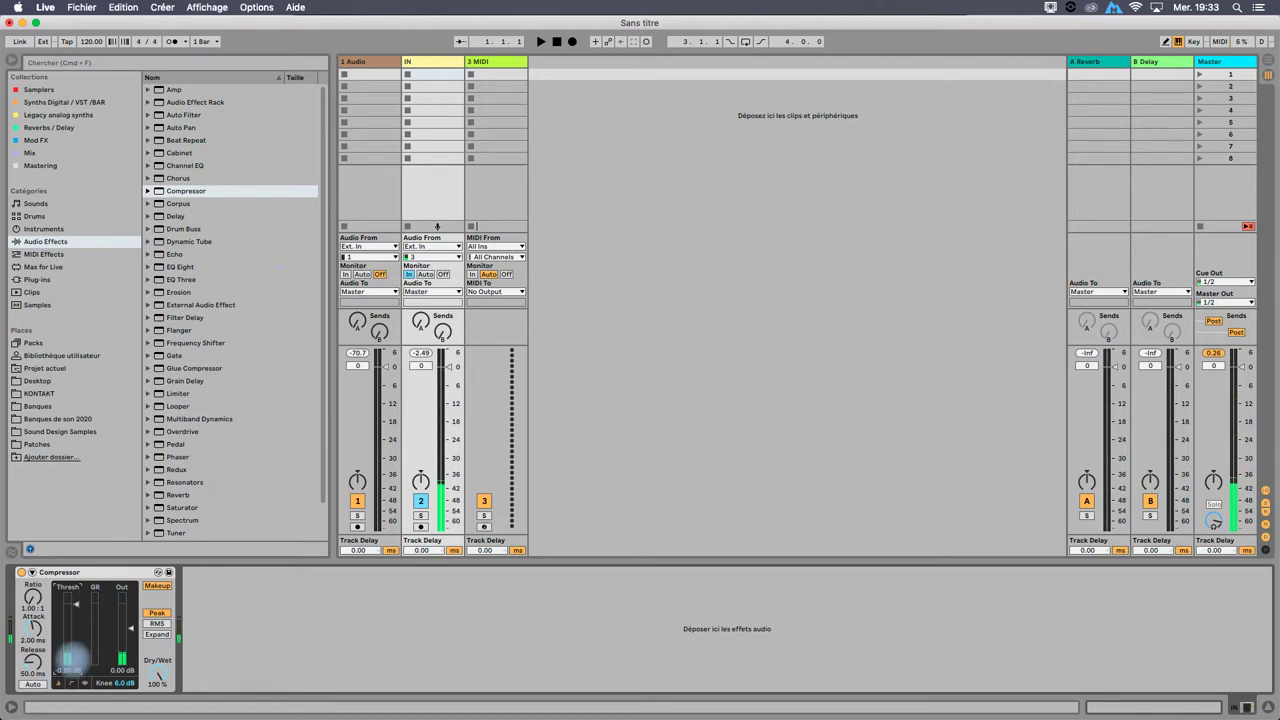
click(31, 607)
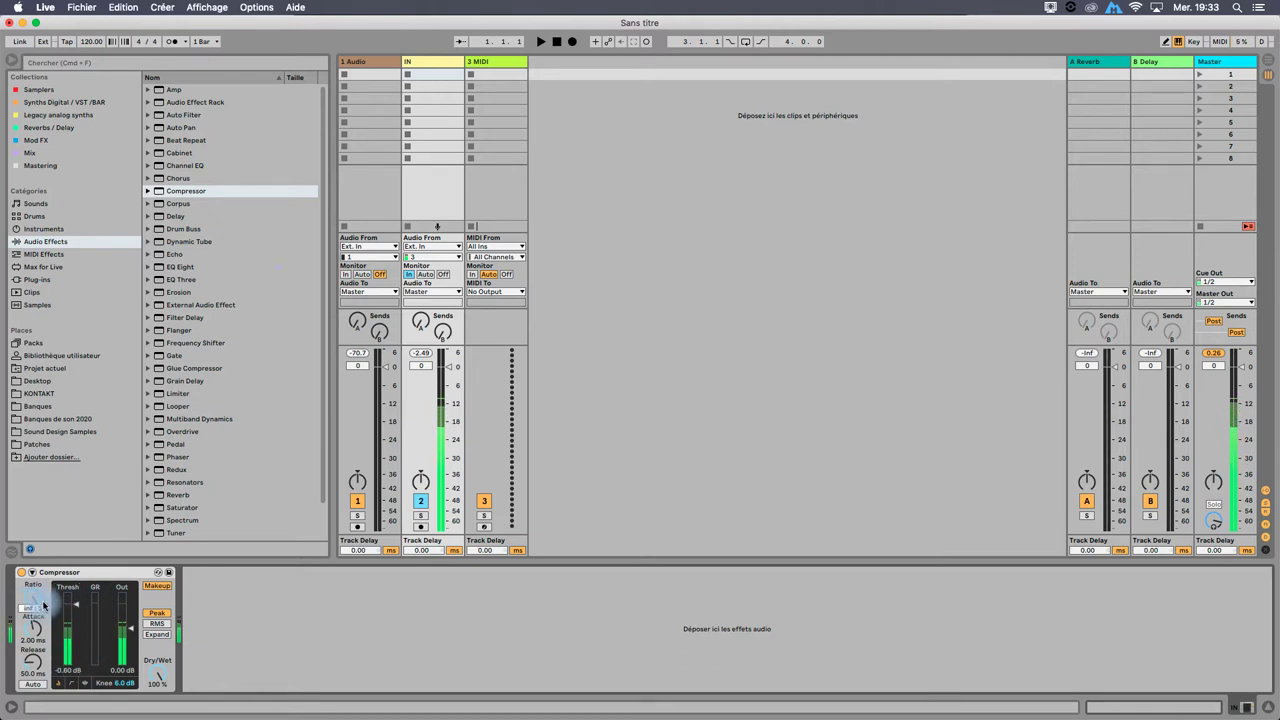
click(79, 607)
mouse_move(79, 600)
mouse_down()
mouse_move(79, 625)
mouse_move(70, 601)
mouse_up()
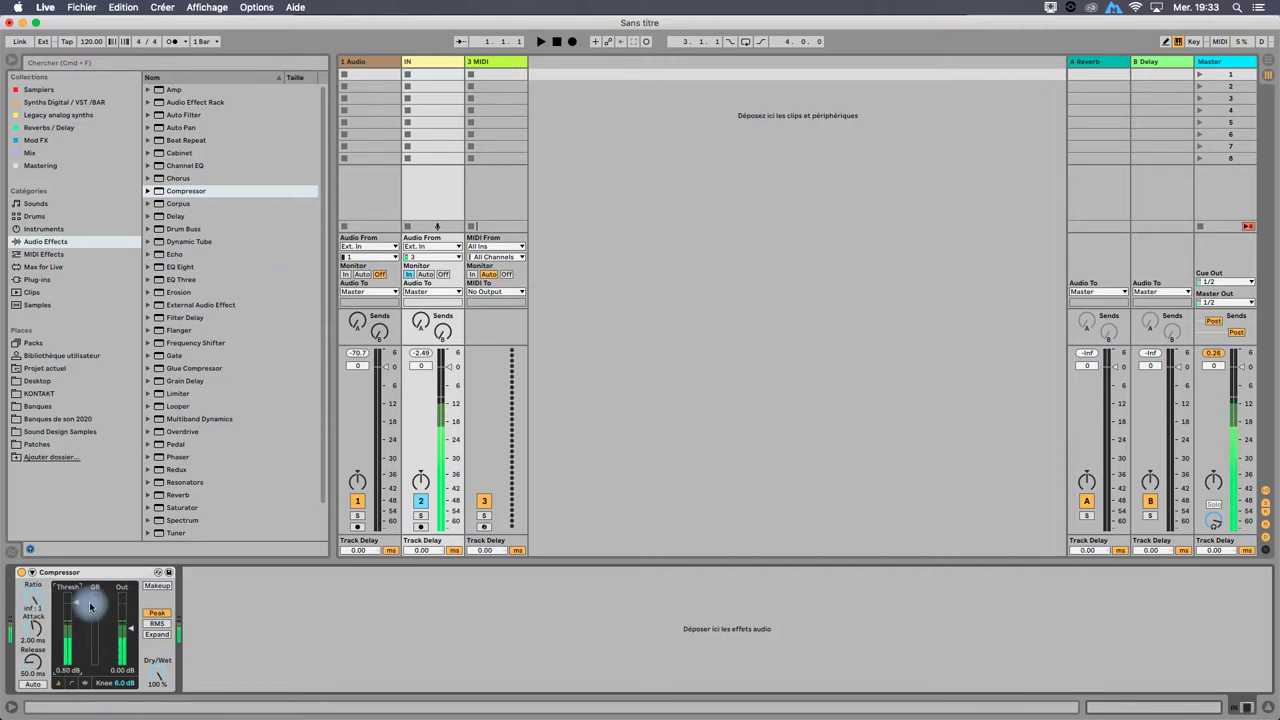
Step: Switch to Preview and move the comp_curve.png window clear of the track columns to view the inf:1 curve
key(super+Tab)
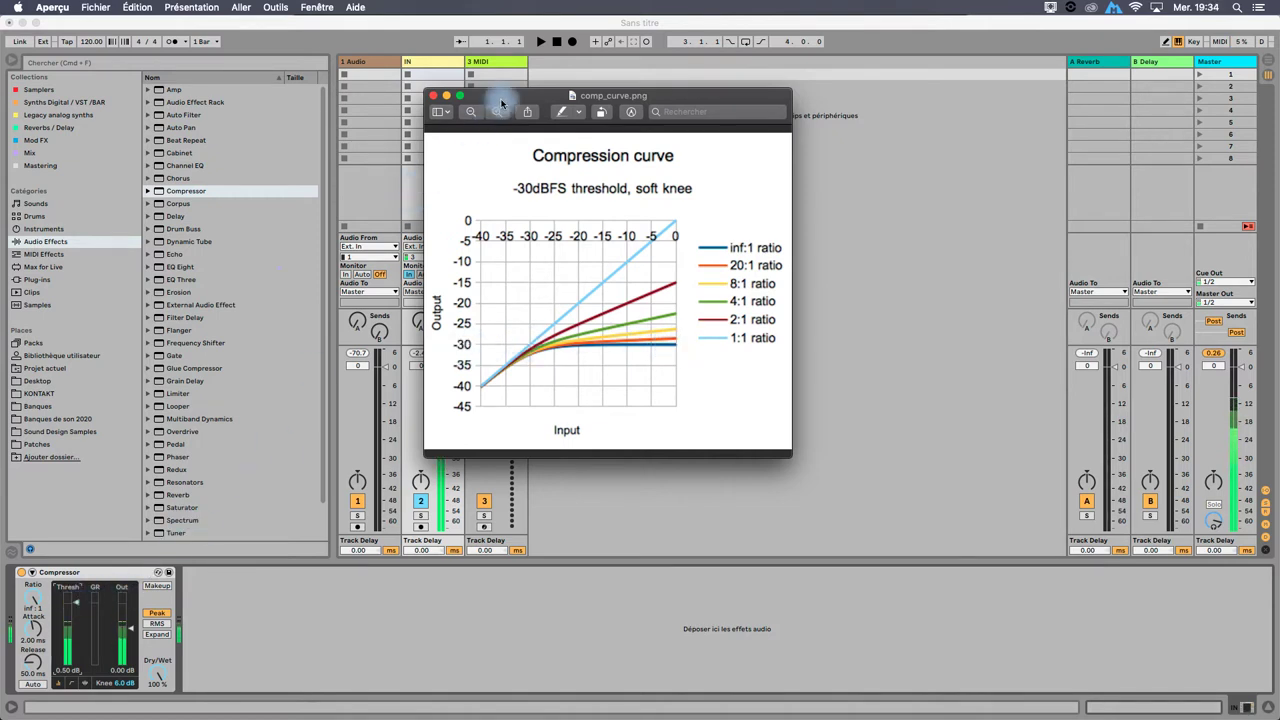
drag(477, 89, 679, 78)
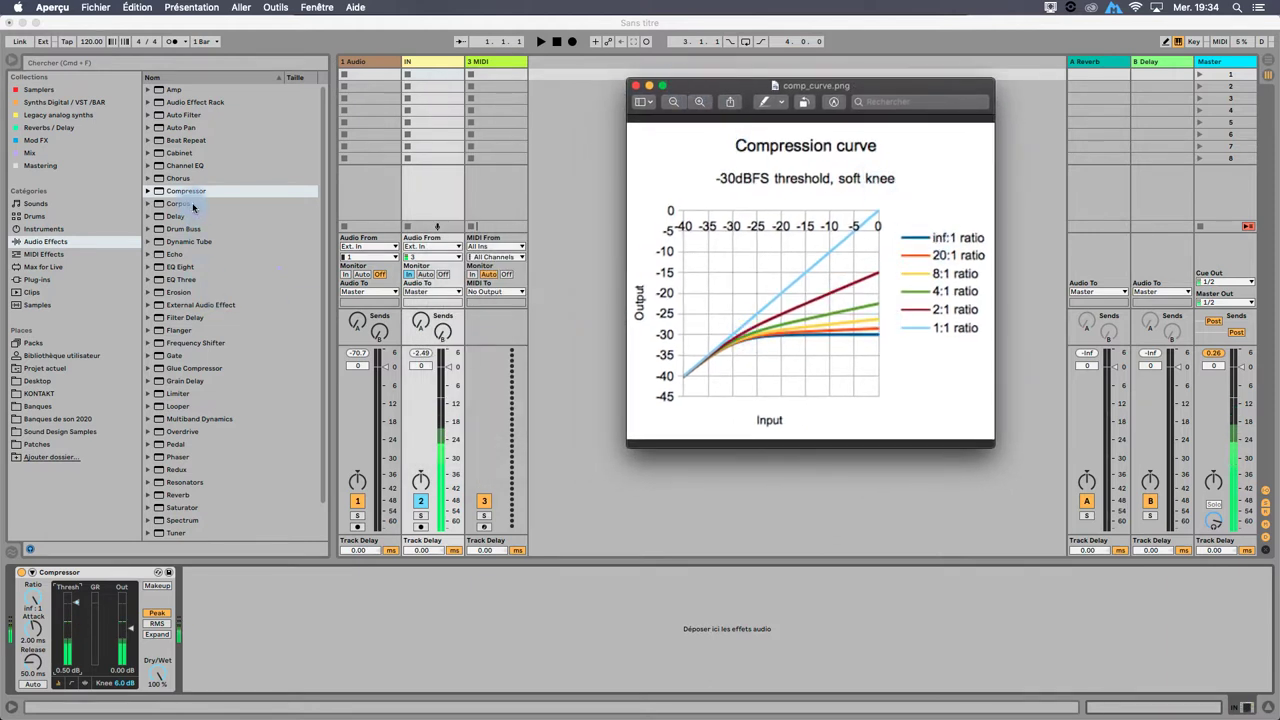
Step: Add a Limiter after the Compressor on the IN track and lower its ceiling to -24.0 dB
double_click(181, 395)
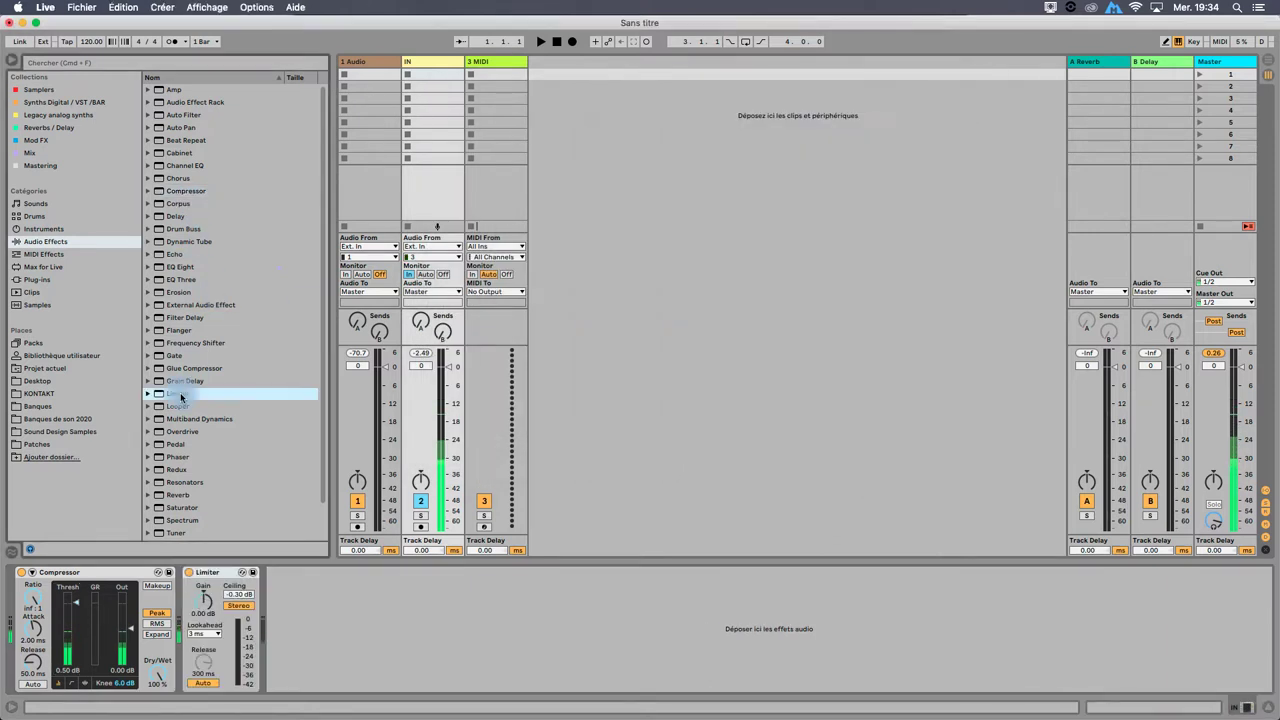
click(237, 597)
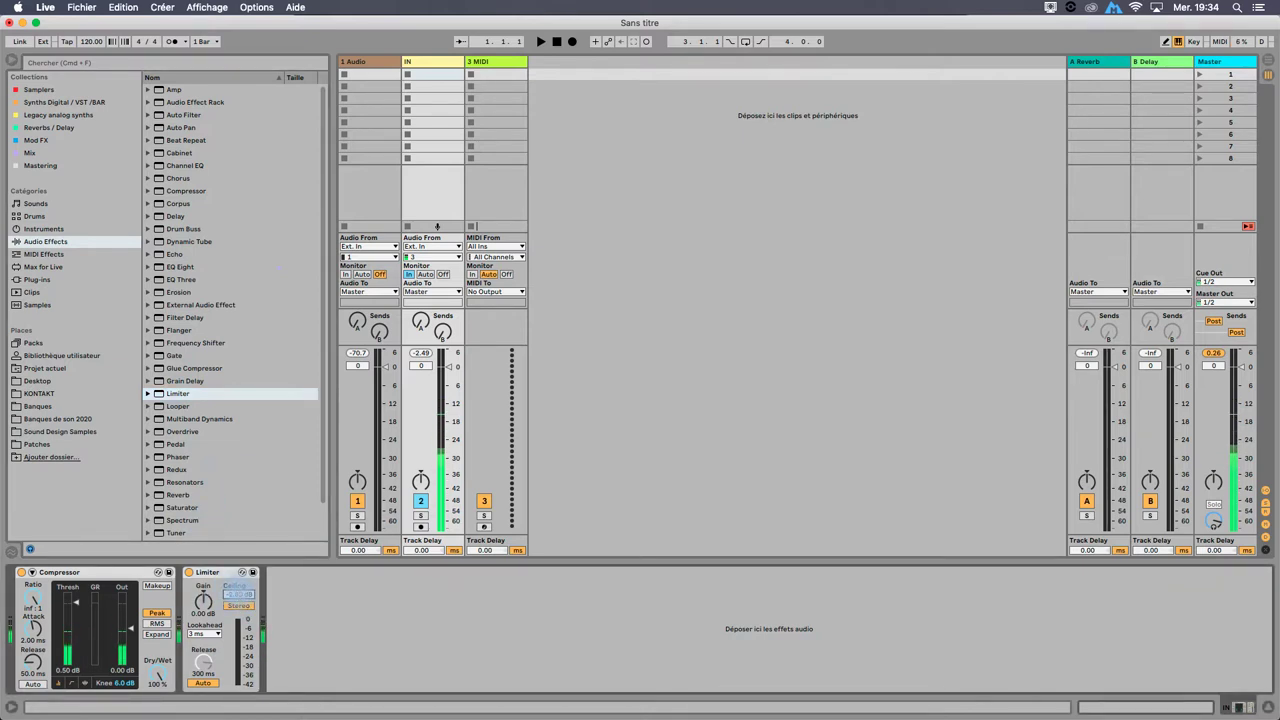
drag(237, 593, 252, 632)
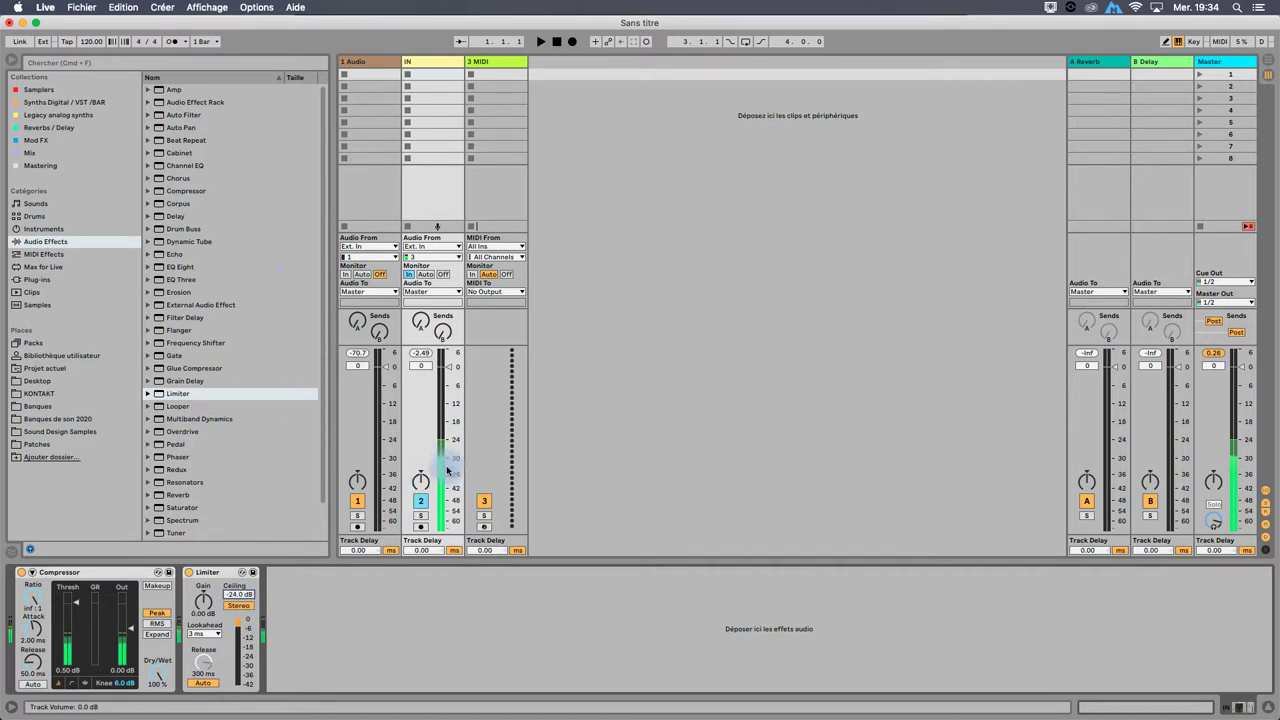
Step: Turn off the Limiter and set the Compressor's threshold to -21.9 dB and its ratio to 2.93:1
click(190, 573)
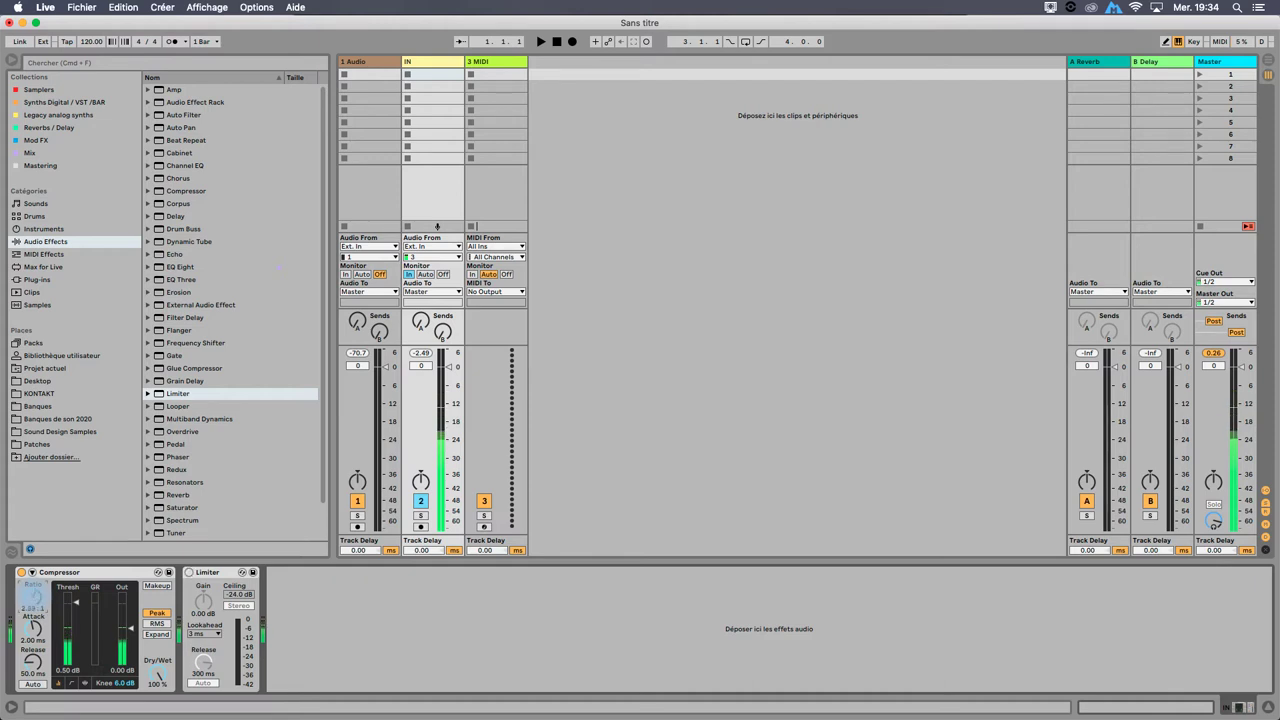
drag(22, 600, 77, 636)
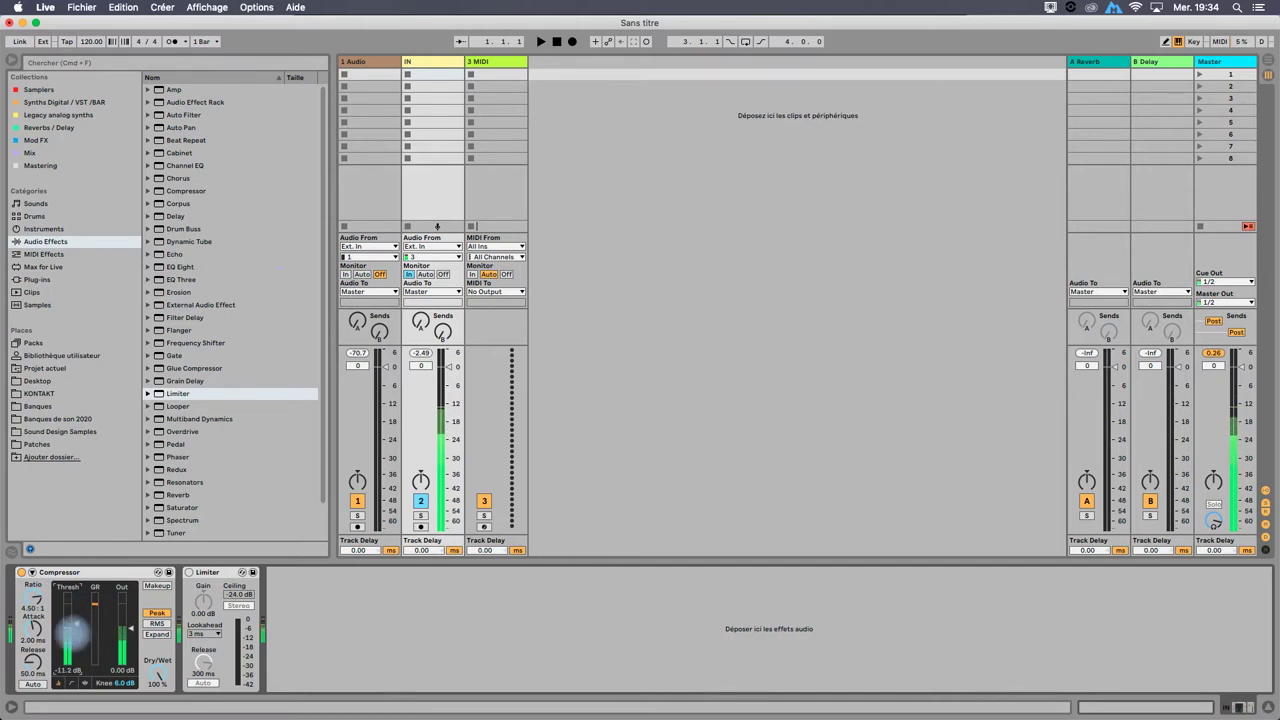
drag(77, 636, 77, 646)
mouse_move(31, 600)
mouse_down()
mouse_move(106, 602)
mouse_move(100, 620)
mouse_move(30, 605)
mouse_up()
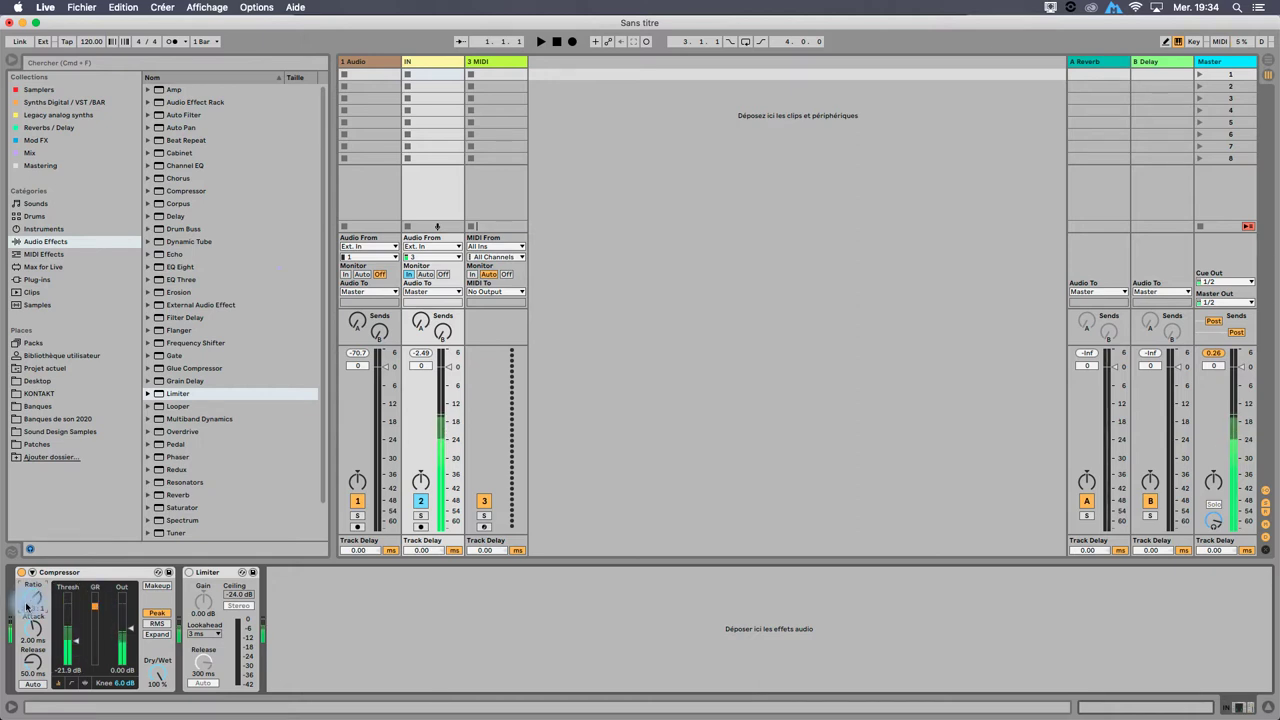
Step: Set the Compressor's ratio to inf:1 and its threshold to -0.60 dB, leaving Makeup off
click(65, 620)
drag(65, 620, 76, 604)
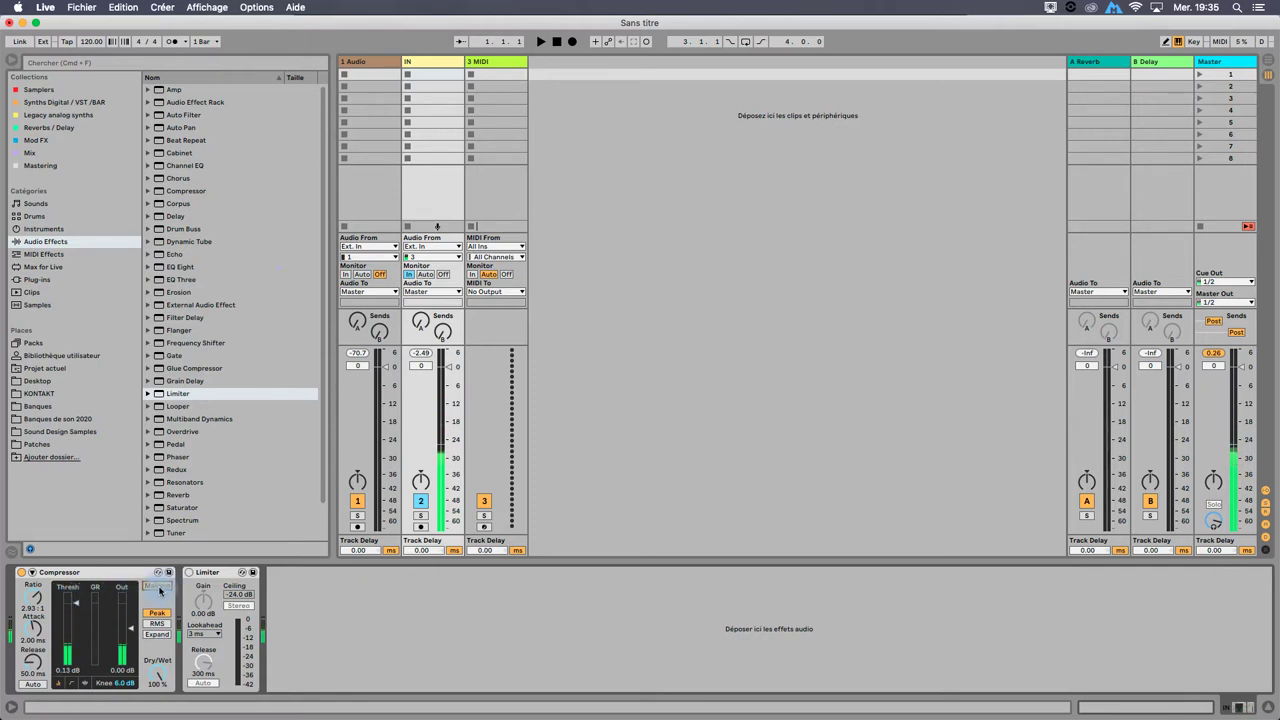
click(158, 587)
drag(33, 597, 74, 610)
click(158, 587)
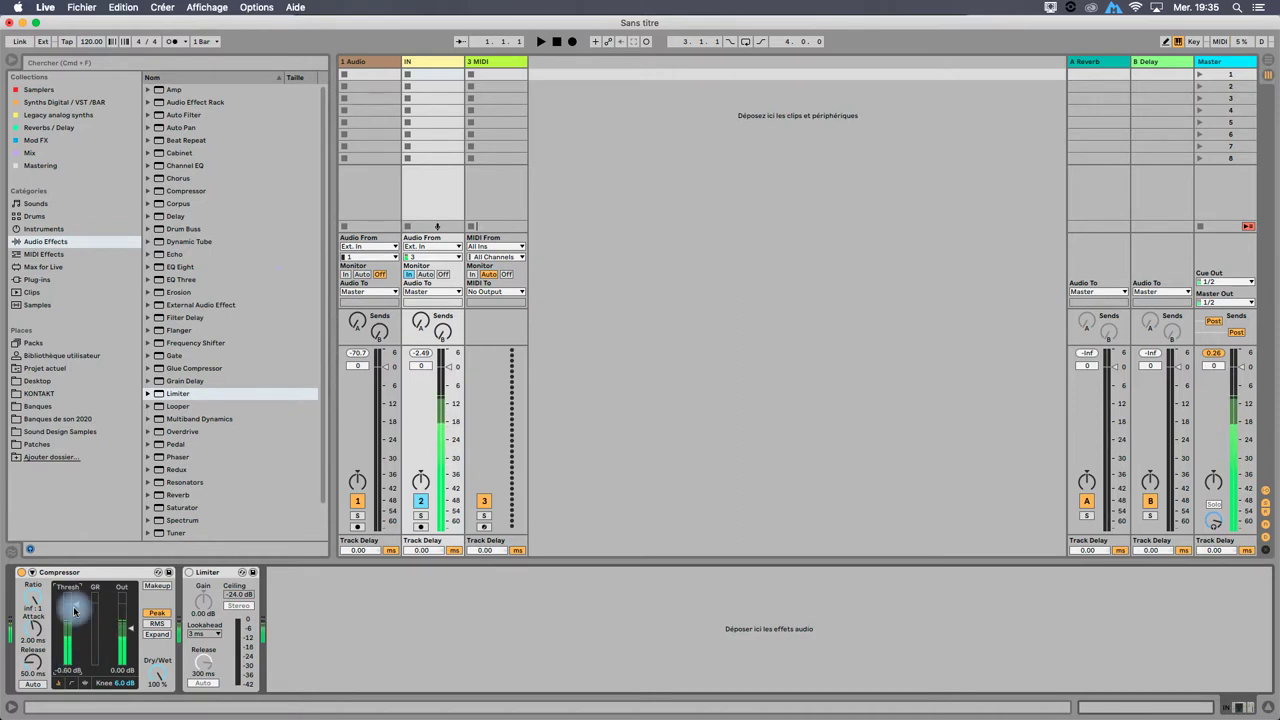
Step: Compare the IN track's level with the Limiter switched on and off again
mouse_move(449, 366)
mouse_down()
mouse_move(448, 432)
mouse_move(447, 370)
mouse_up()
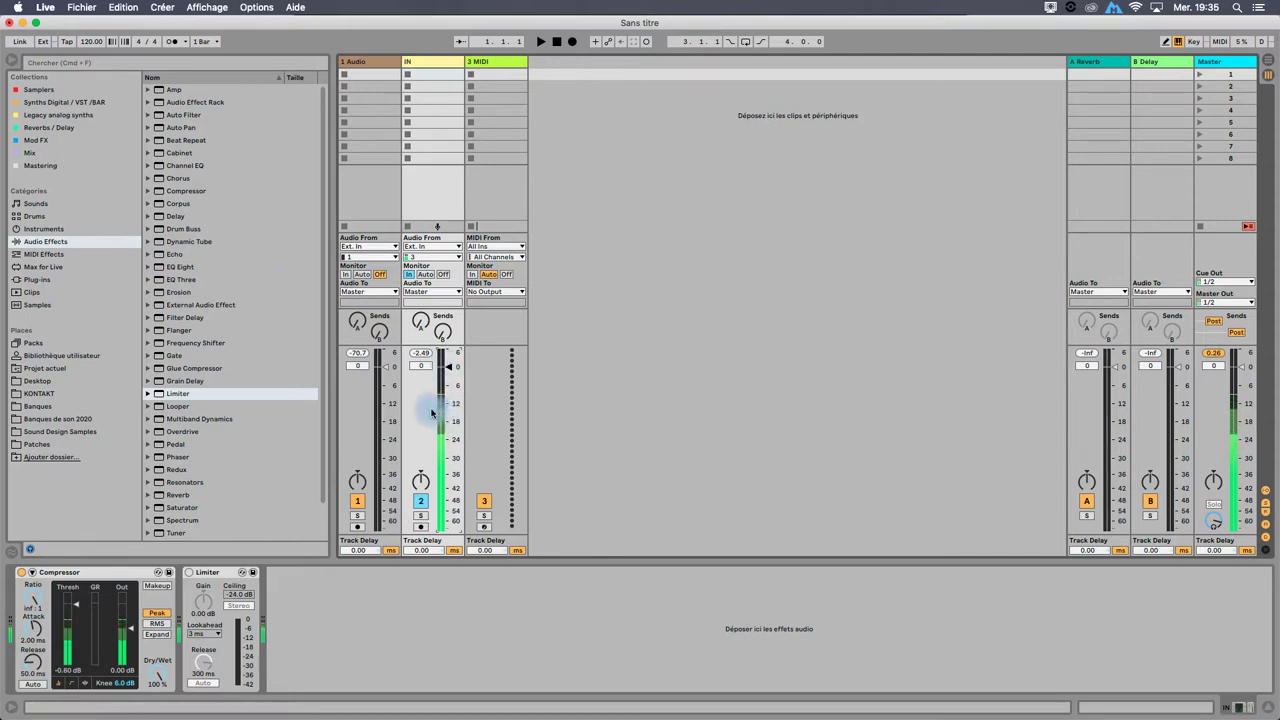
click(190, 573)
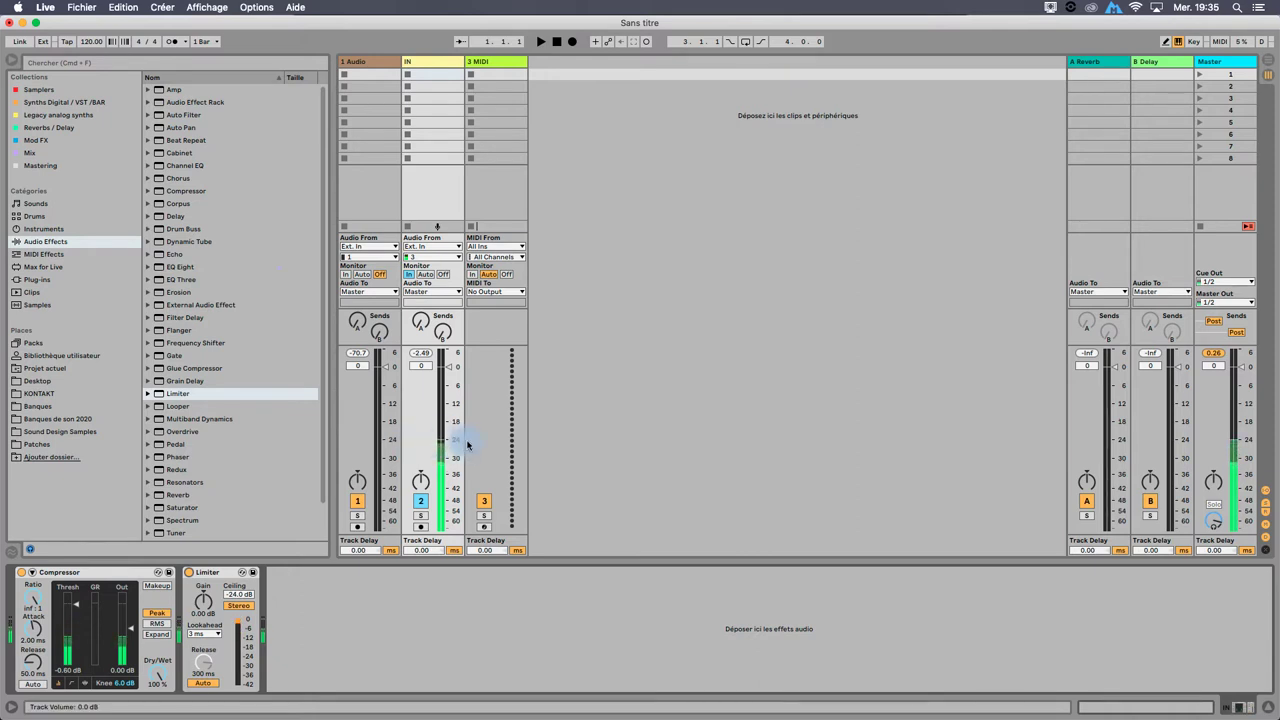
click(189, 573)
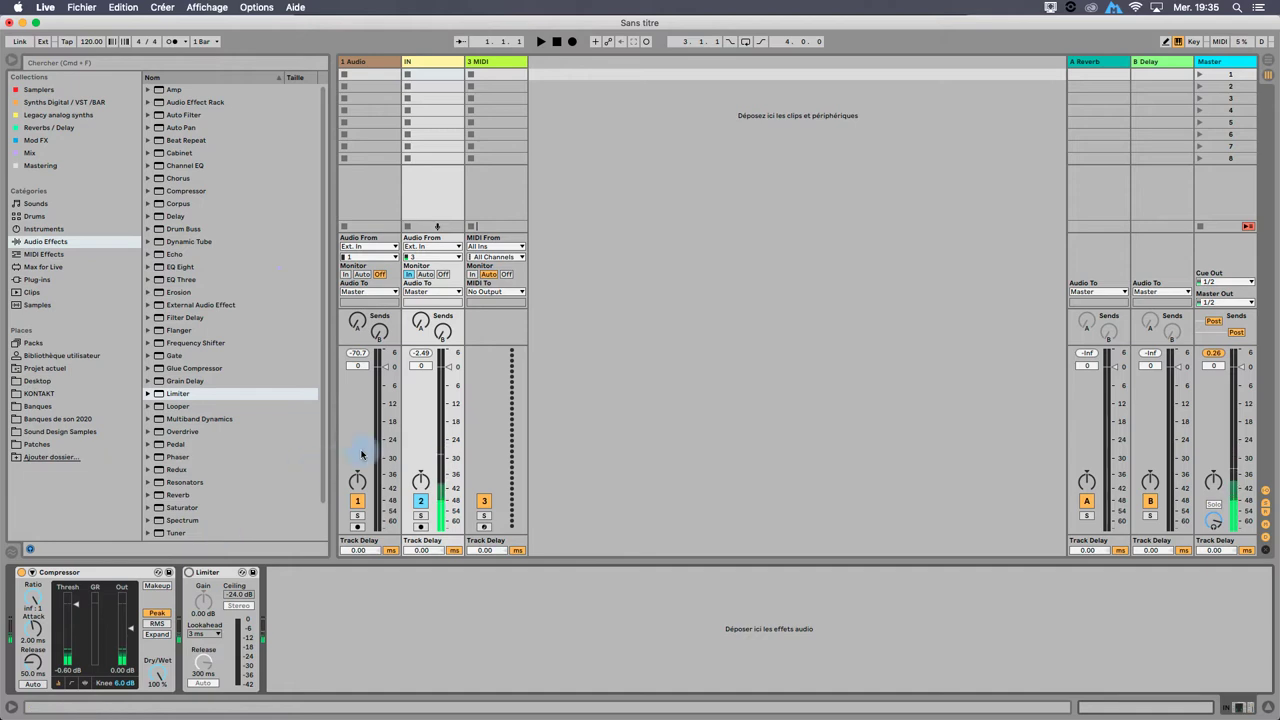
Step: Set the Compressor's output gain to 16.8 dB and lower its threshold to -45.5 dB
drag(122, 628, 130, 632)
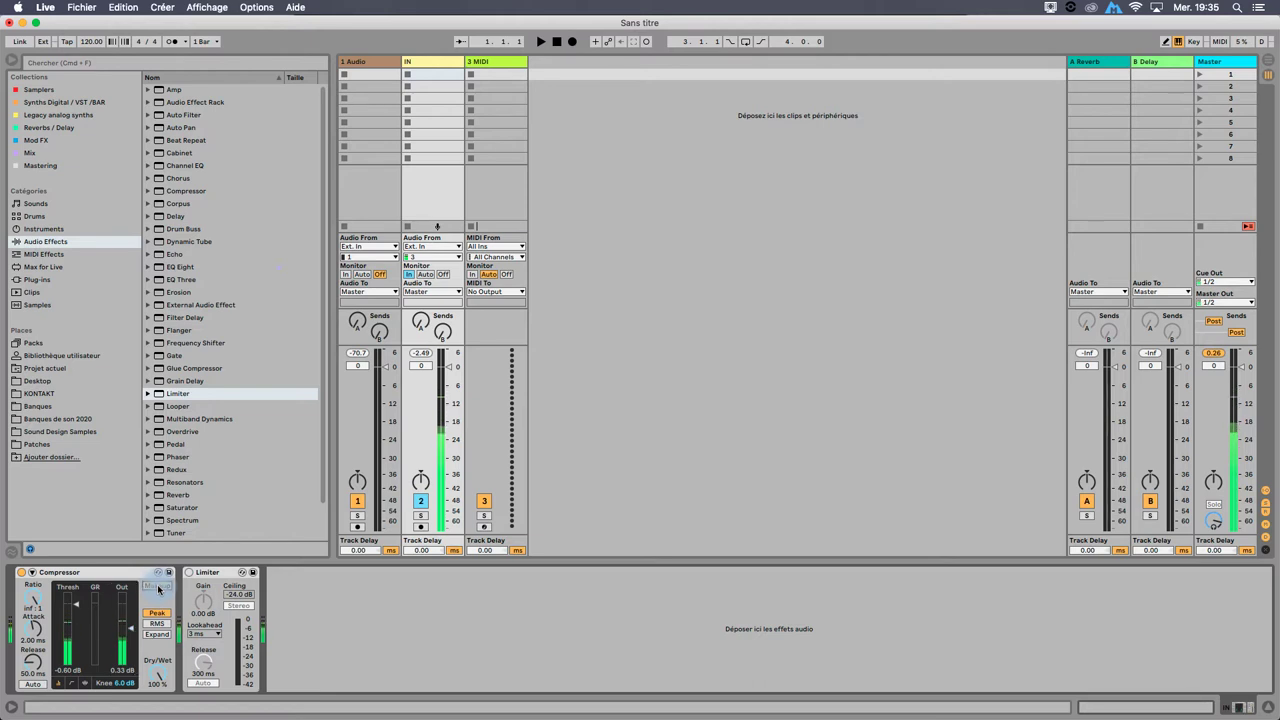
drag(125, 626, 125, 640)
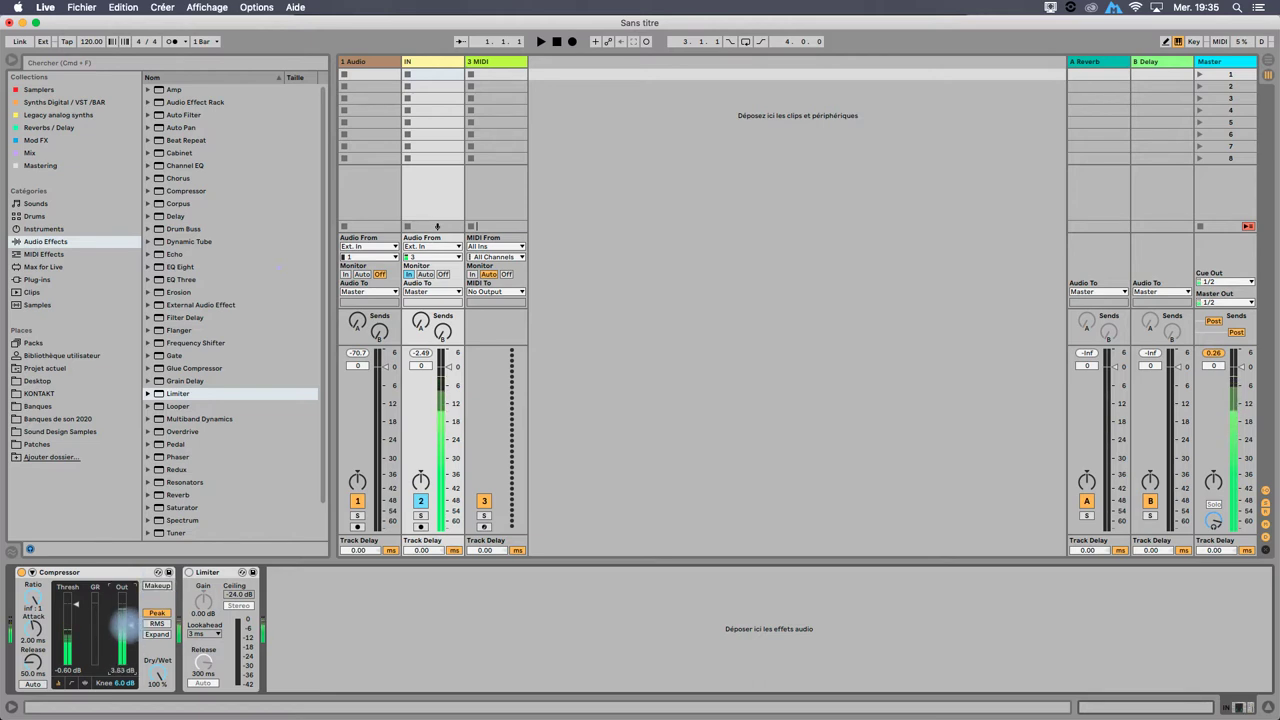
drag(70, 602, 130, 612)
mouse_move(432, 430)
mouse_down()
mouse_move(445, 435)
mouse_move(458, 416)
mouse_move(441, 425)
mouse_up()
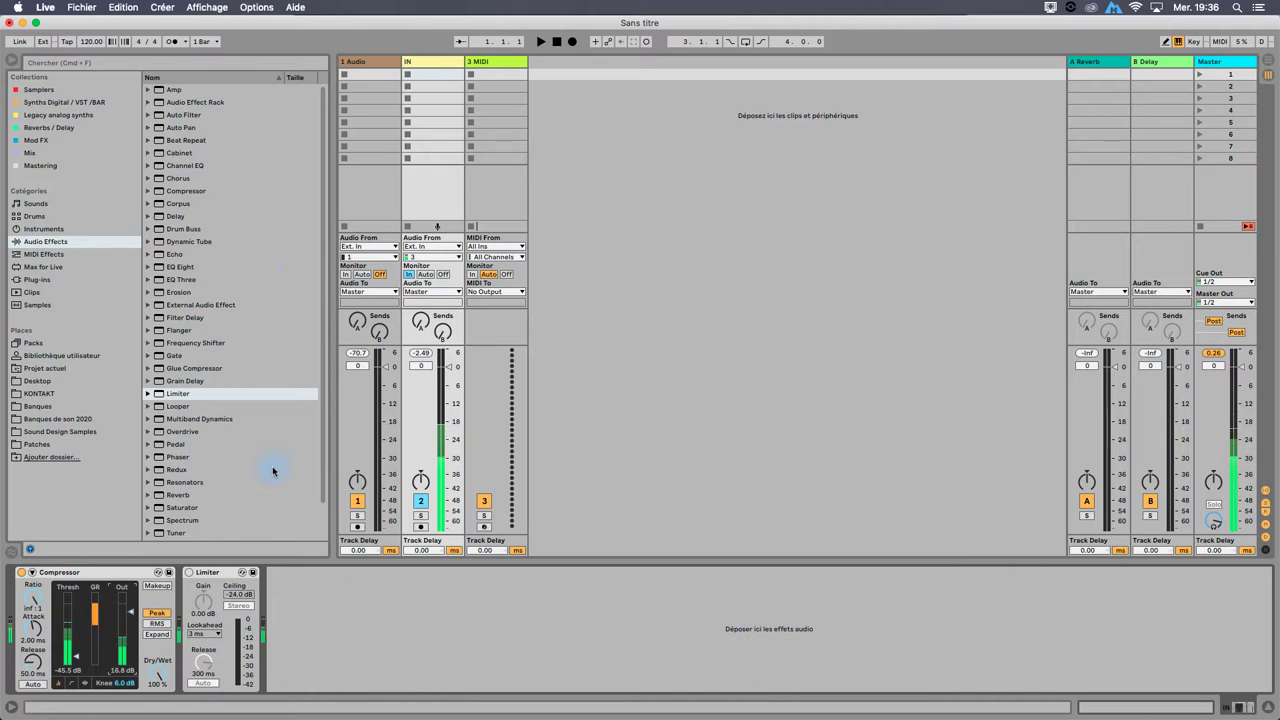
Step: Turn off the Compressor on the IN track and leave the device selected
click(22, 572)
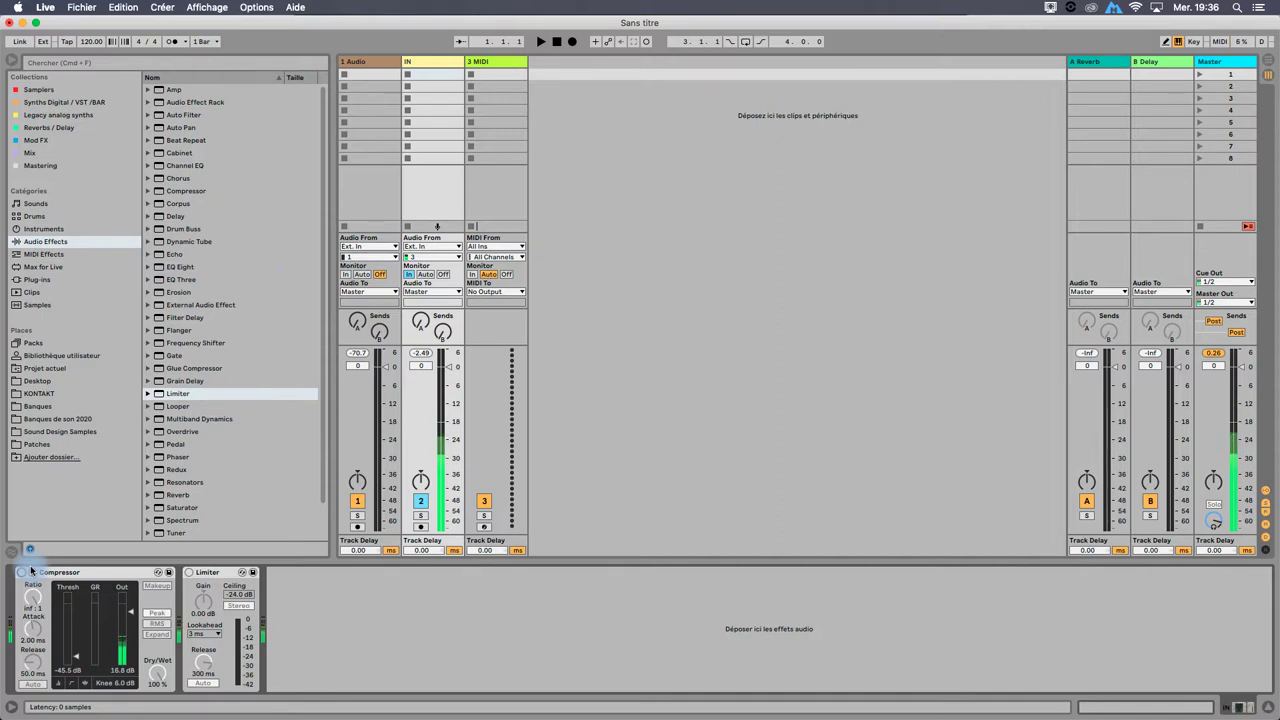
click(45, 574)
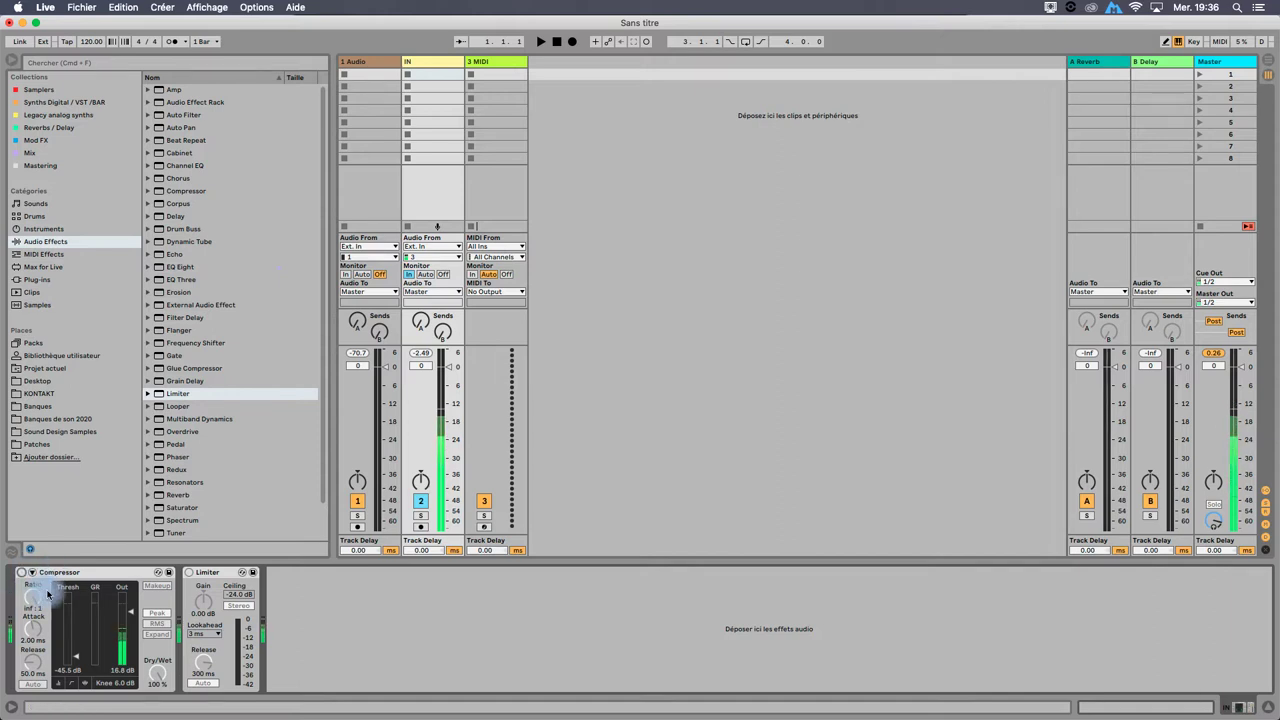
click(90, 577)
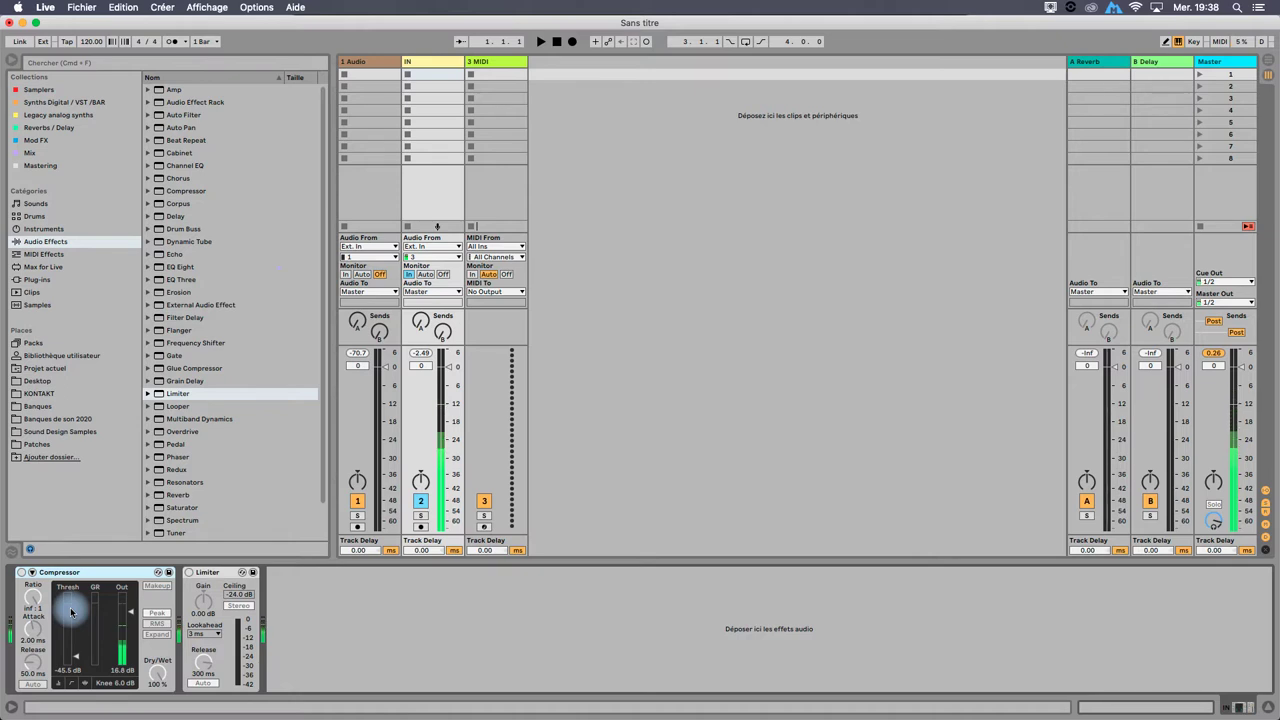
Step: Add an EQ Eight after the Limiter on the IN track and expand its frequency display
scroll(200, 505, down, 3)
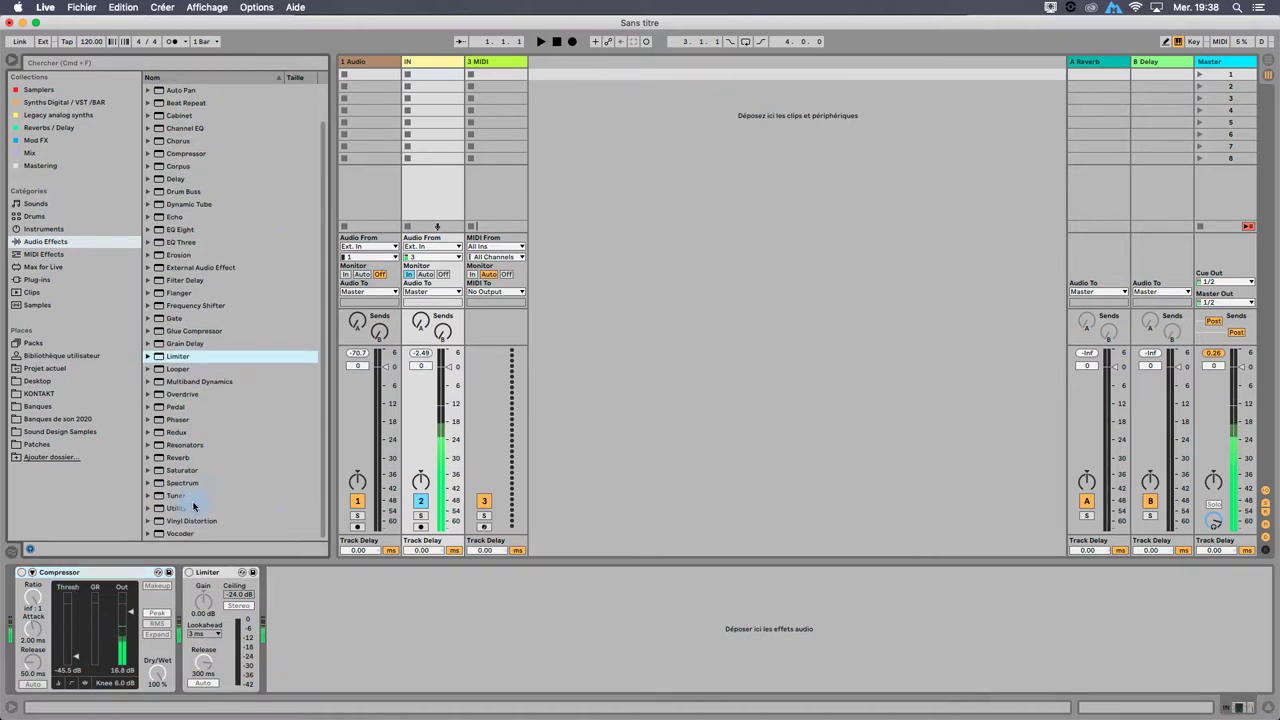
scroll(206, 290, up, 3)
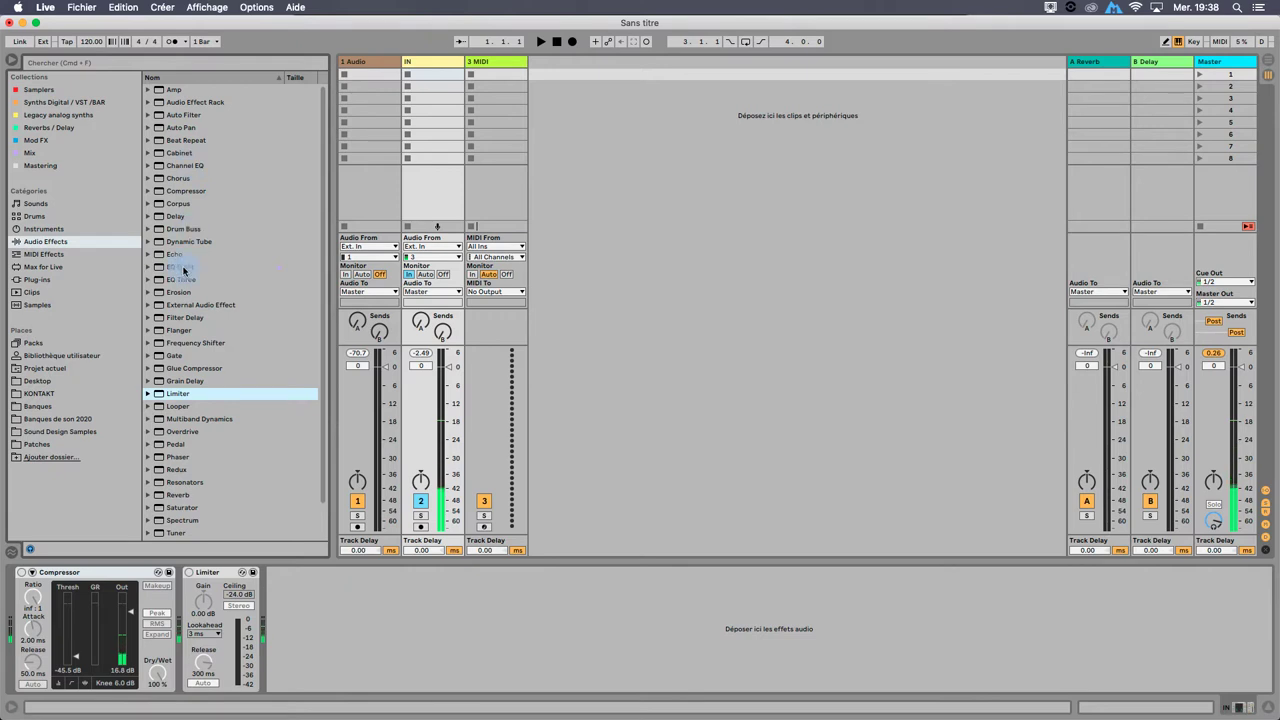
double_click(178, 266)
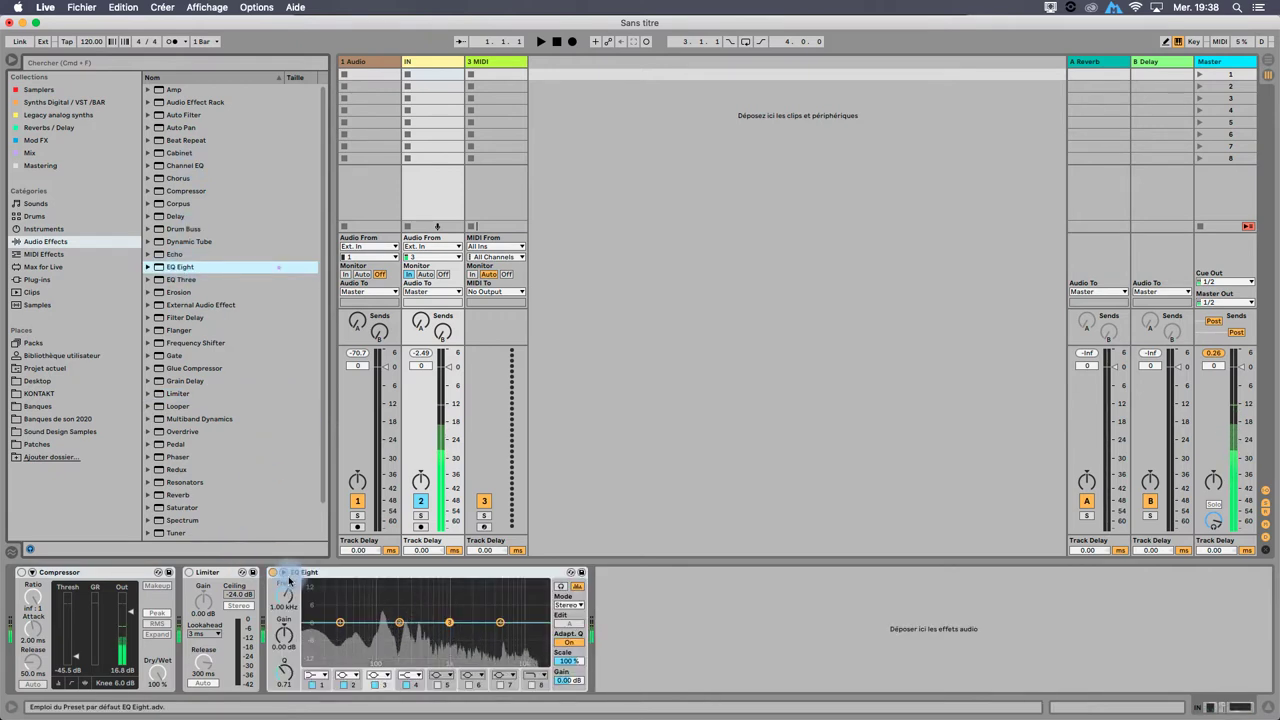
click(284, 574)
click(284, 574)
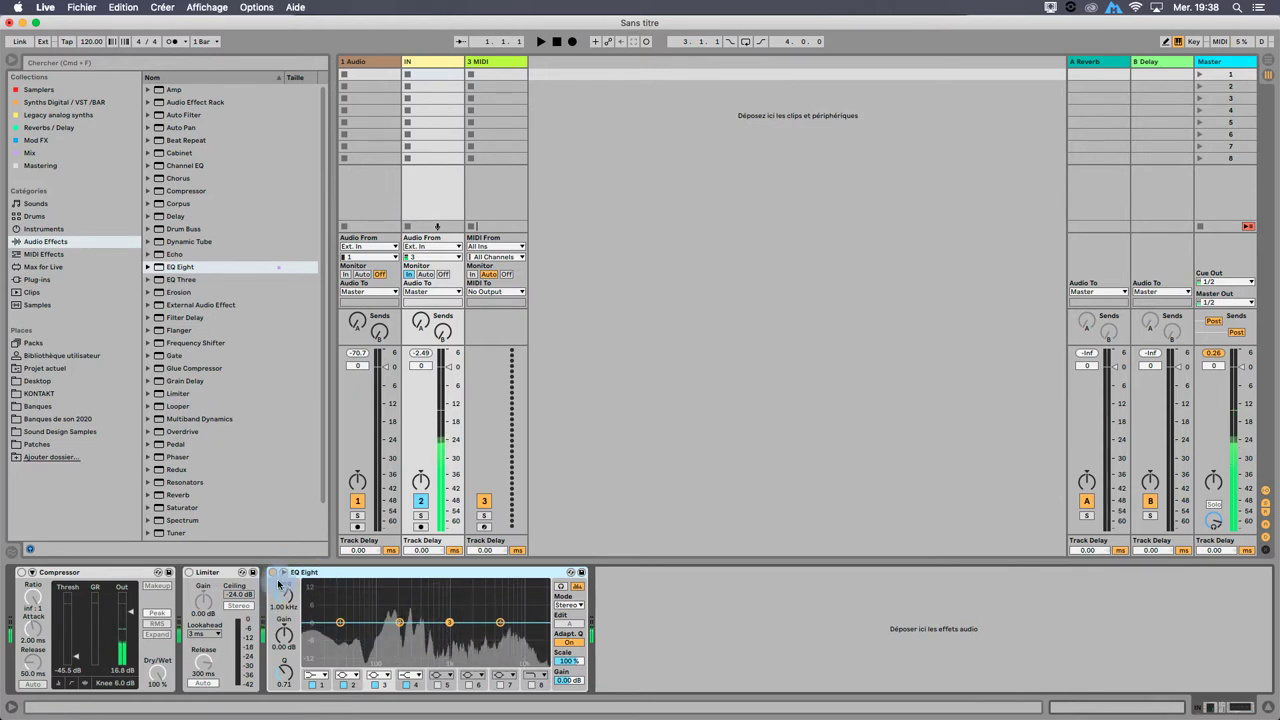
click(284, 574)
Step: Set EQ Eight's band 1 to 50.3 Hz and -0.29 dB, and turn the device off
drag(347, 465, 547, 479)
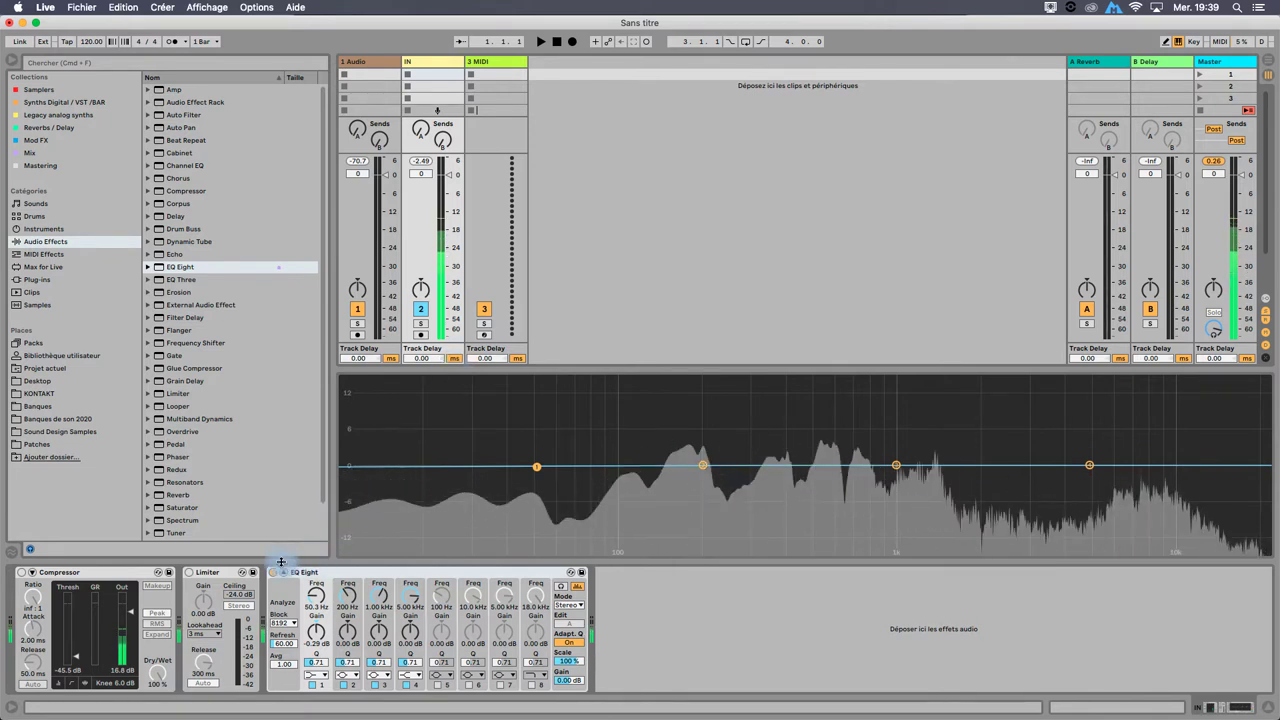
click(274, 572)
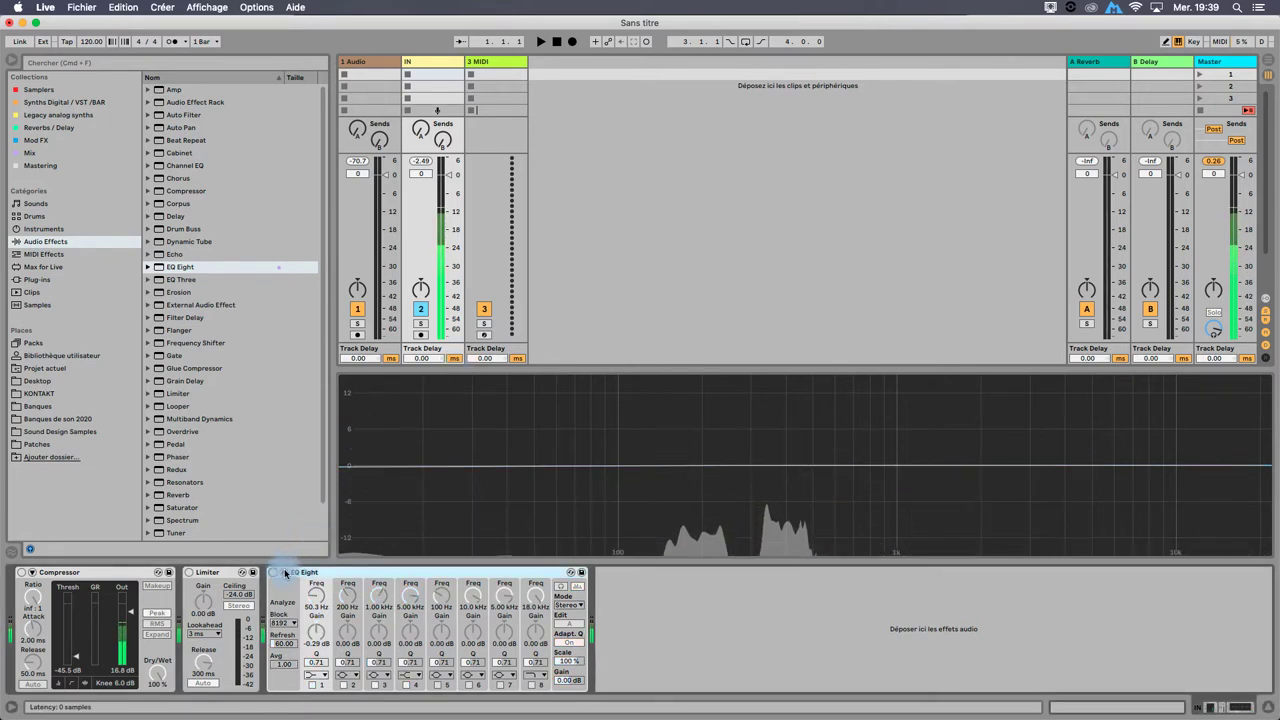
Step: Set the bypassed Compressor's ratio to 2.93:1
click(58, 573)
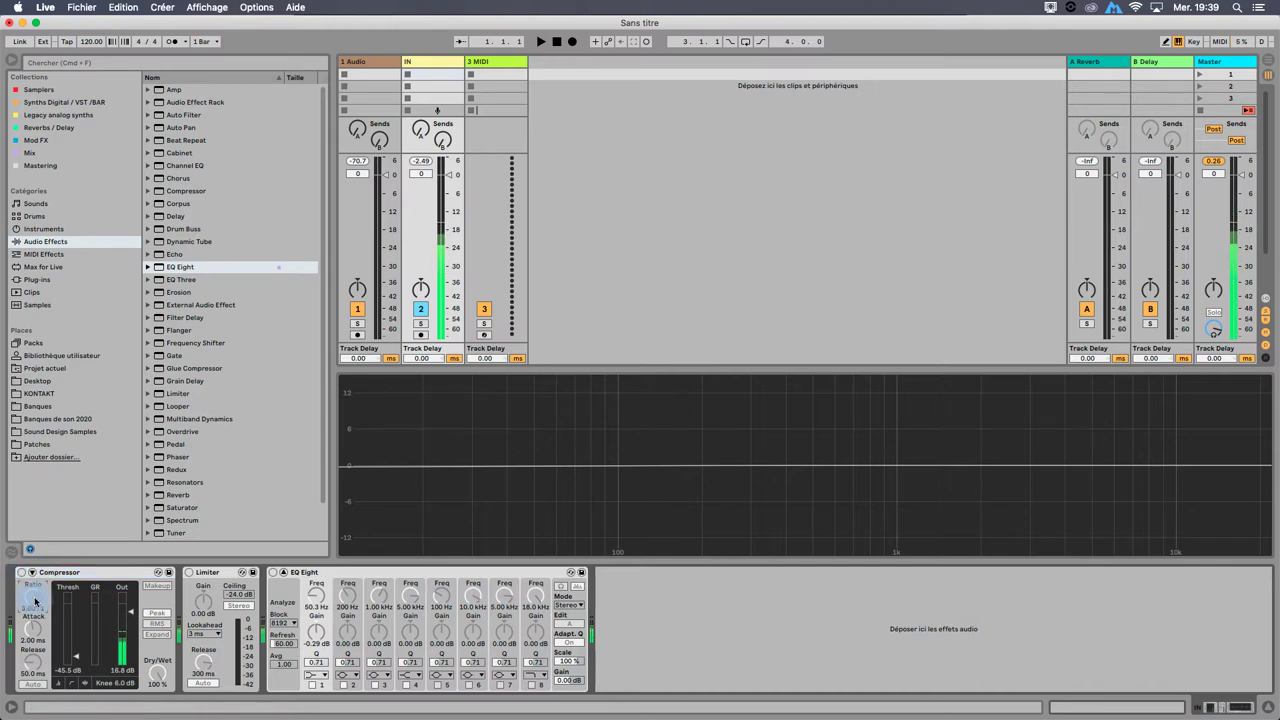
drag(35, 600, 34, 604)
click(63, 574)
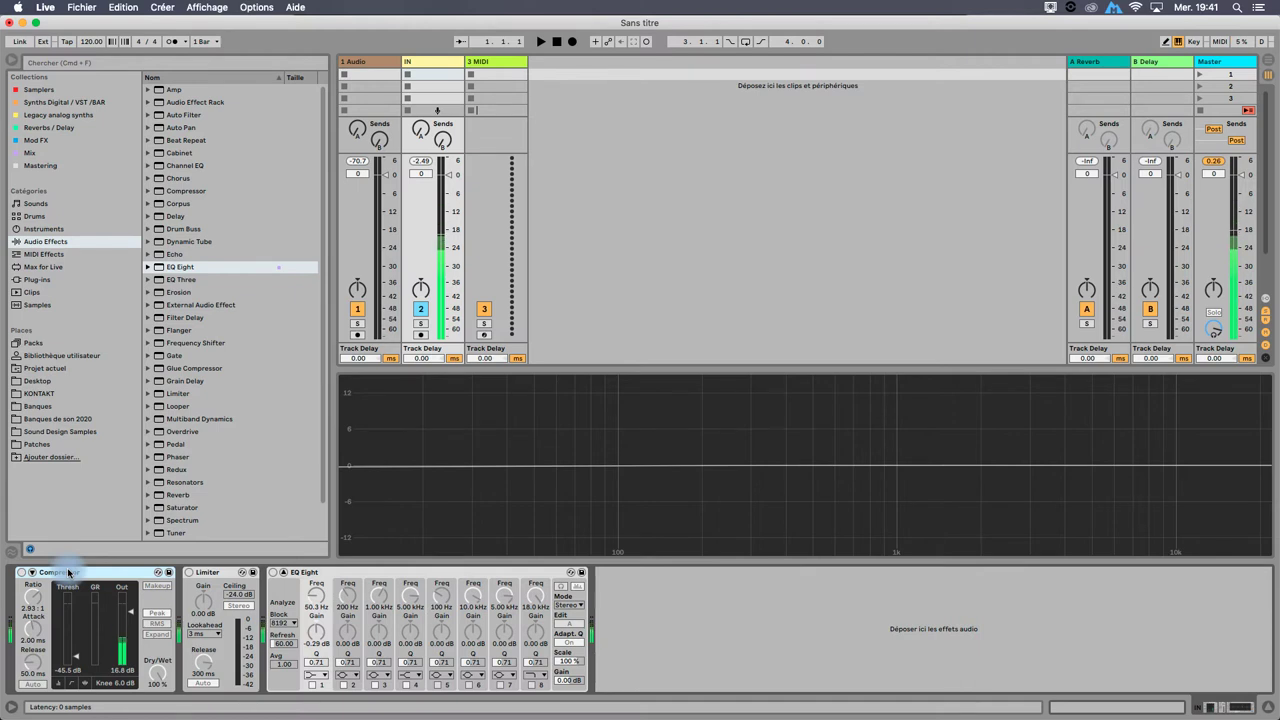
Step: Search the samples for "loop" and place Tech_Funk_Loop_128_PL.aif in the first clip slot of the 1 Audio track
click(35, 306)
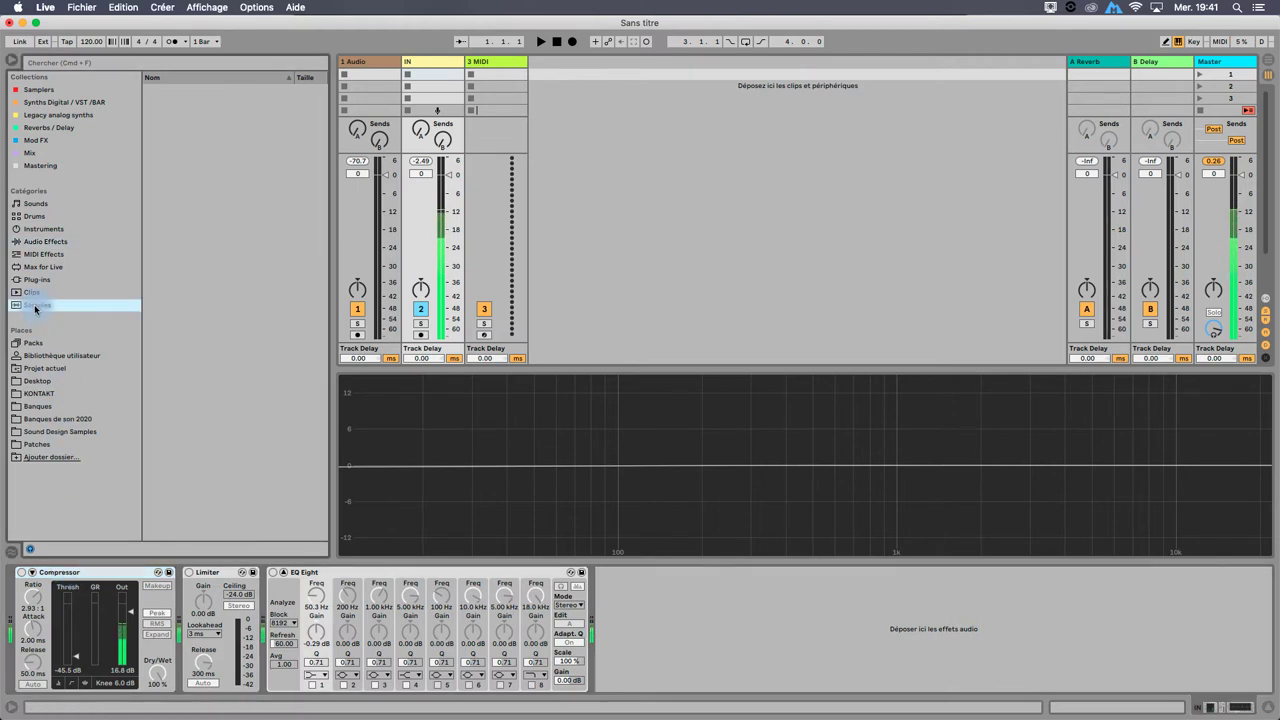
text(loop)
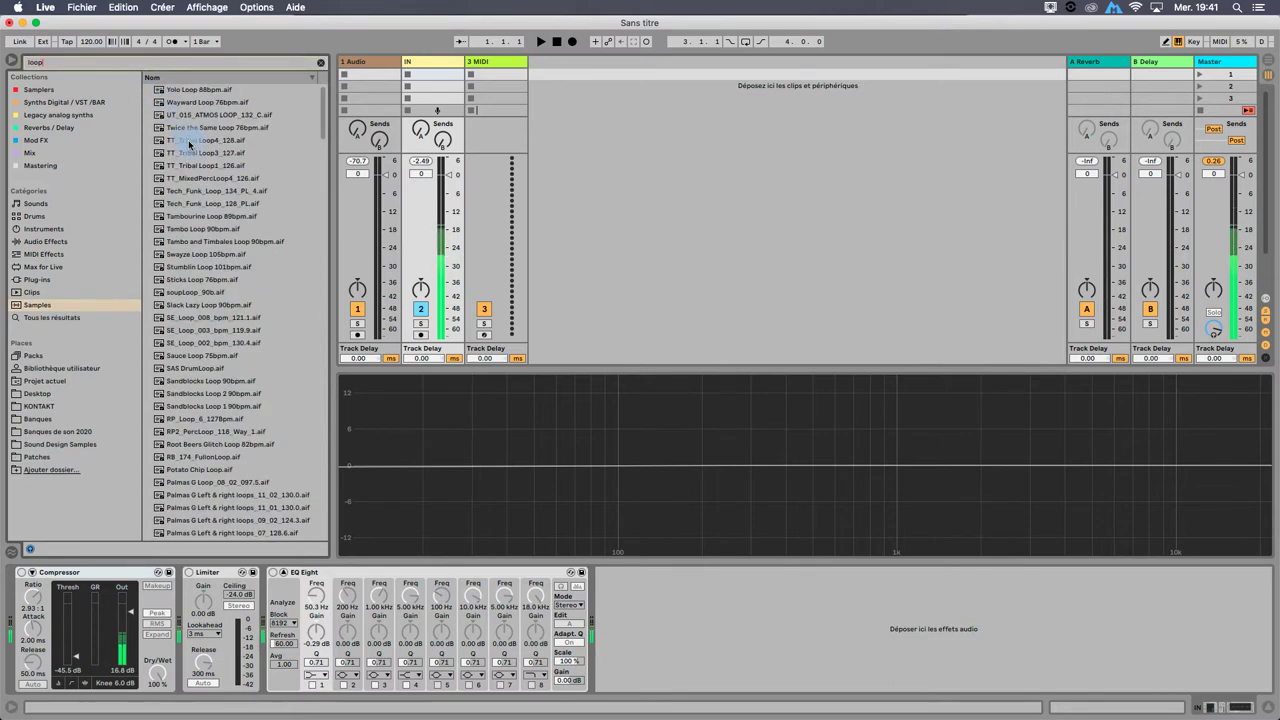
drag(213, 204, 385, 80)
double_click(376, 78)
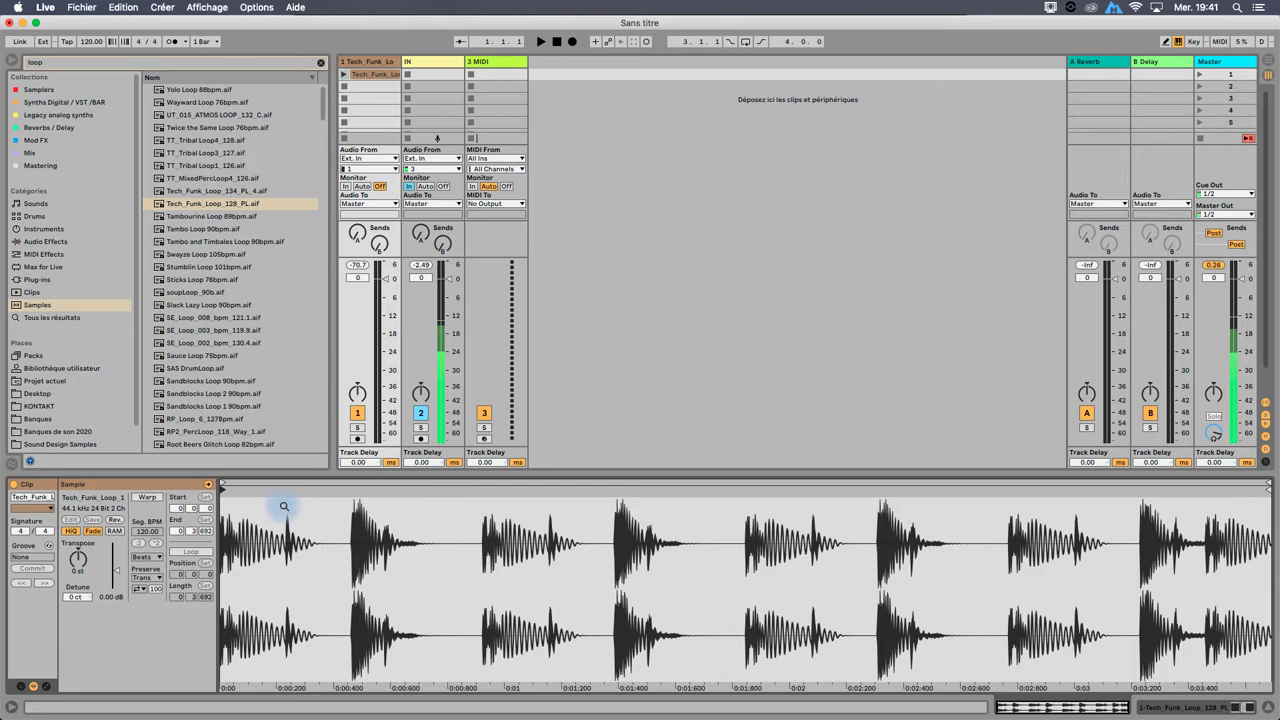
Step: Lower the first audio track's volume to -12.7 dB and launch its Tech Funk loop clip
drag(557, 514, 402, 542)
drag(374, 322, 381, 307)
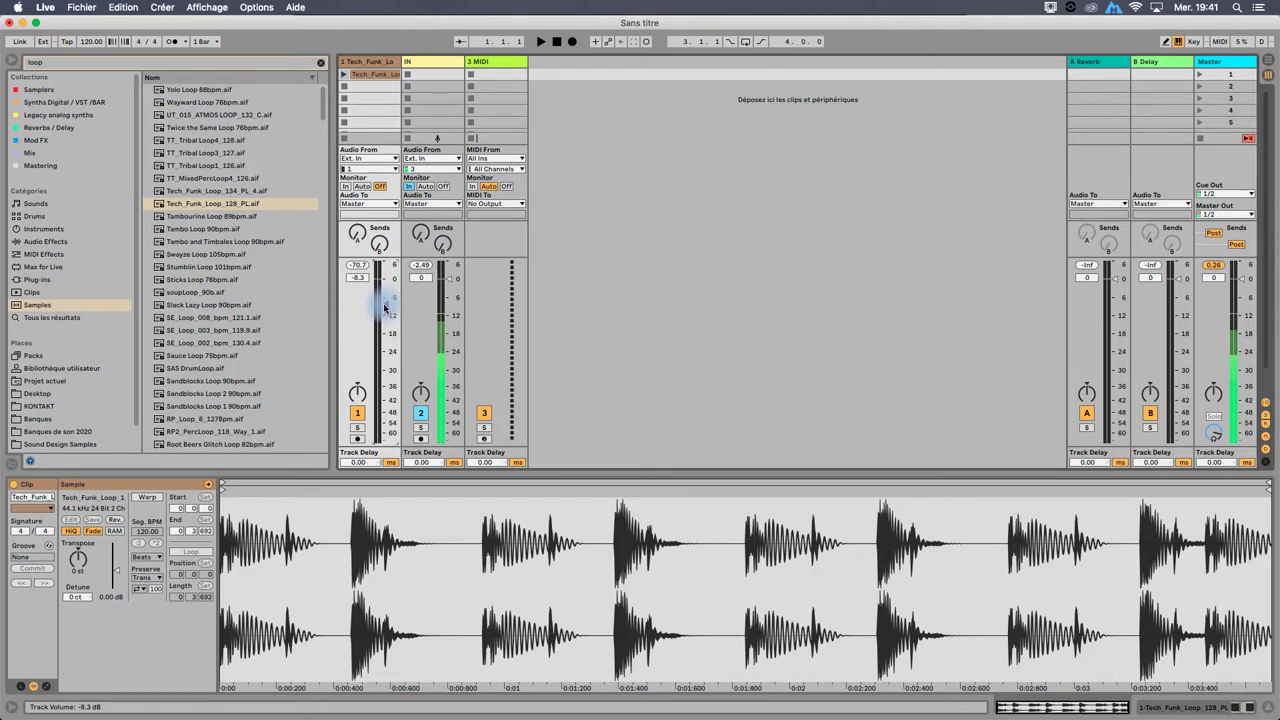
drag(386, 296, 384, 316)
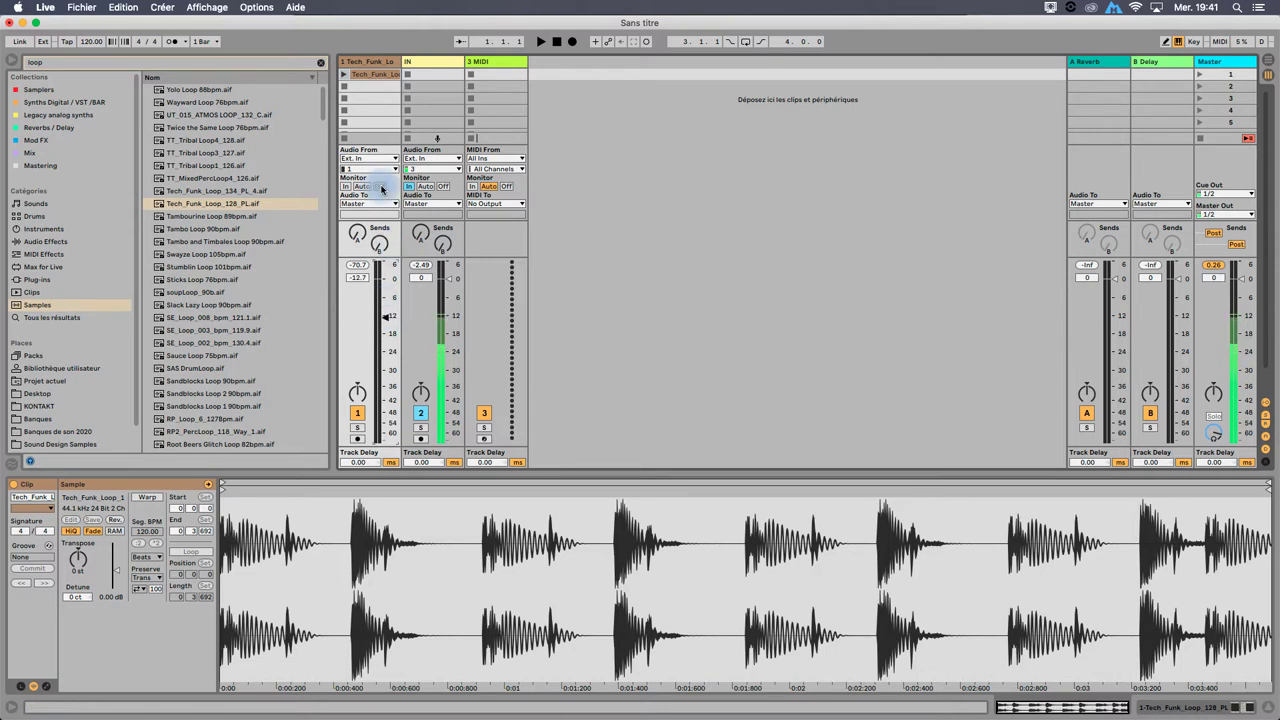
click(346, 76)
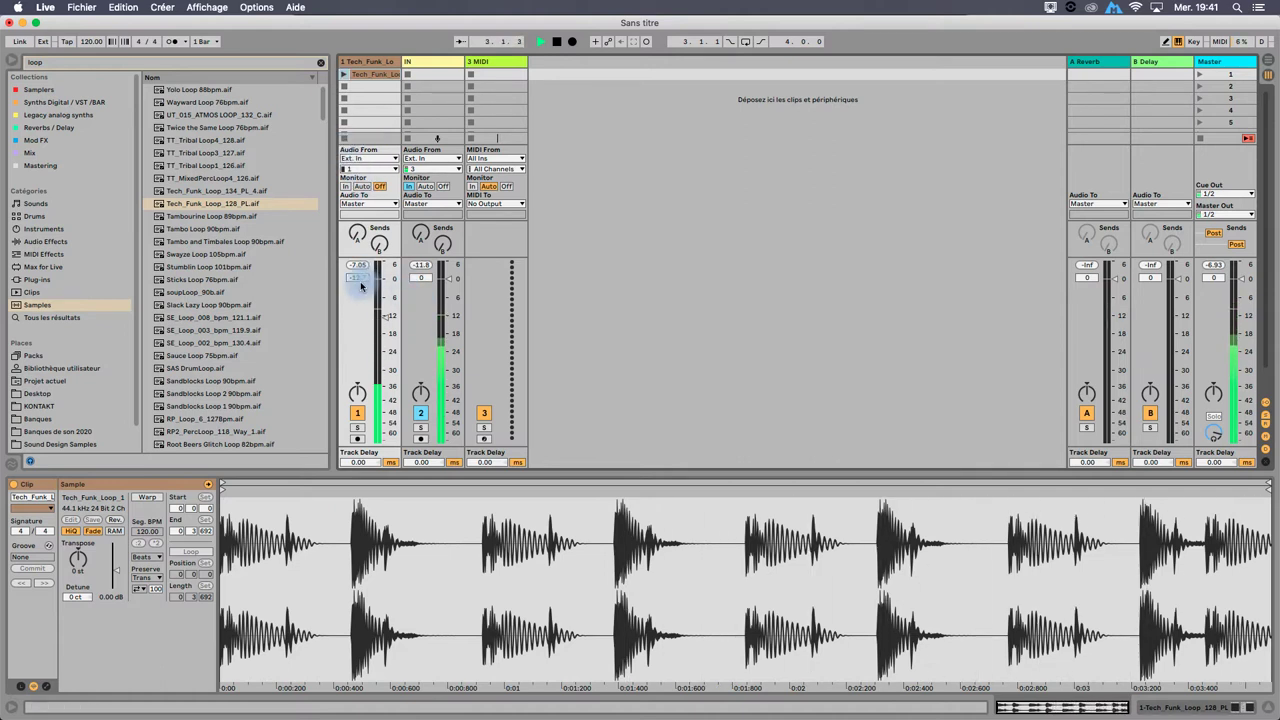
Step: Preview SE_Loop_008_bpm_121.1.aif and reduce the Tech Funk clip's gain to -2.50 dB
click(234, 318)
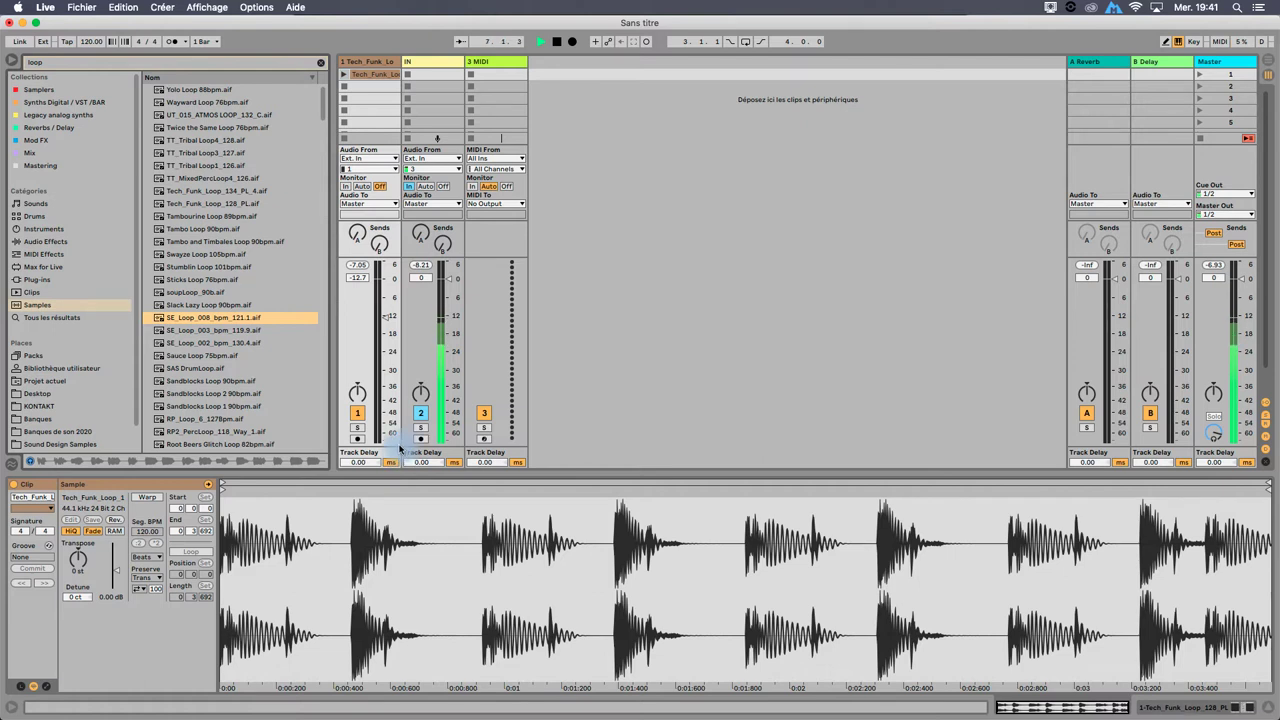
drag(117, 569, 116, 563)
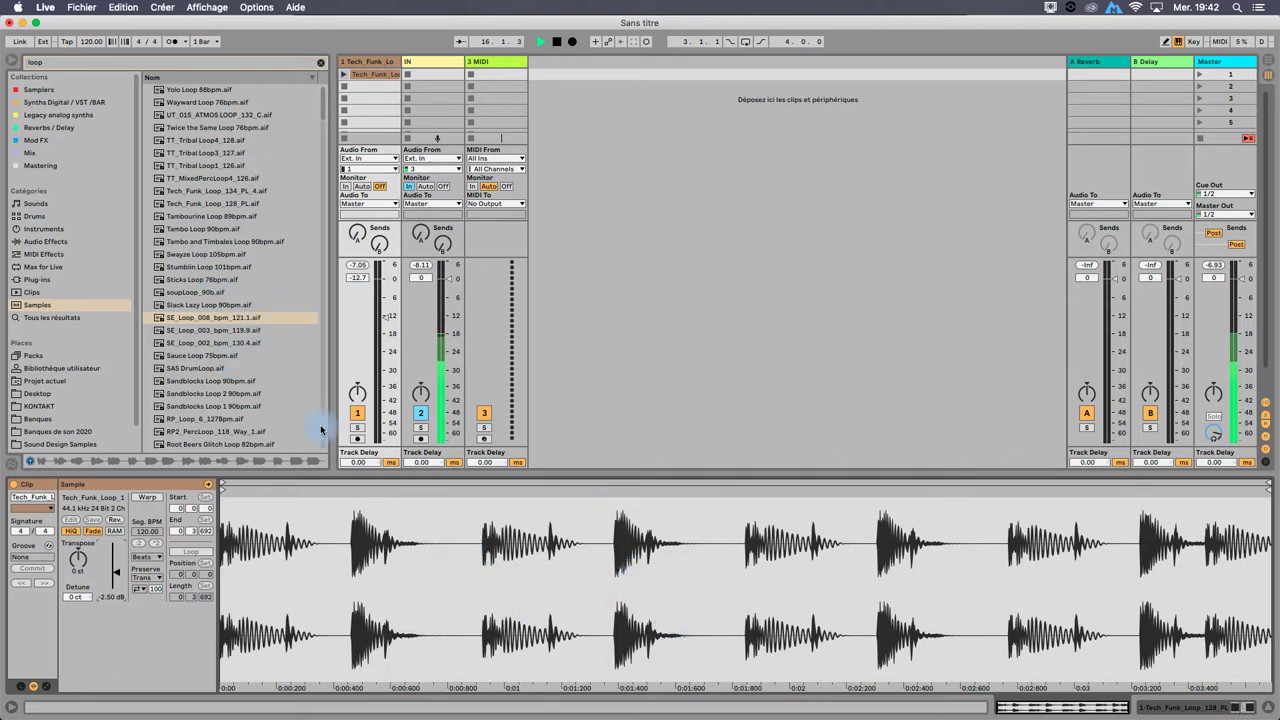
Step: Place Sandblocks Loop 90bpm.aif in the first audio track's second clip slot and launch it
click(243, 381)
drag(208, 388, 371, 88)
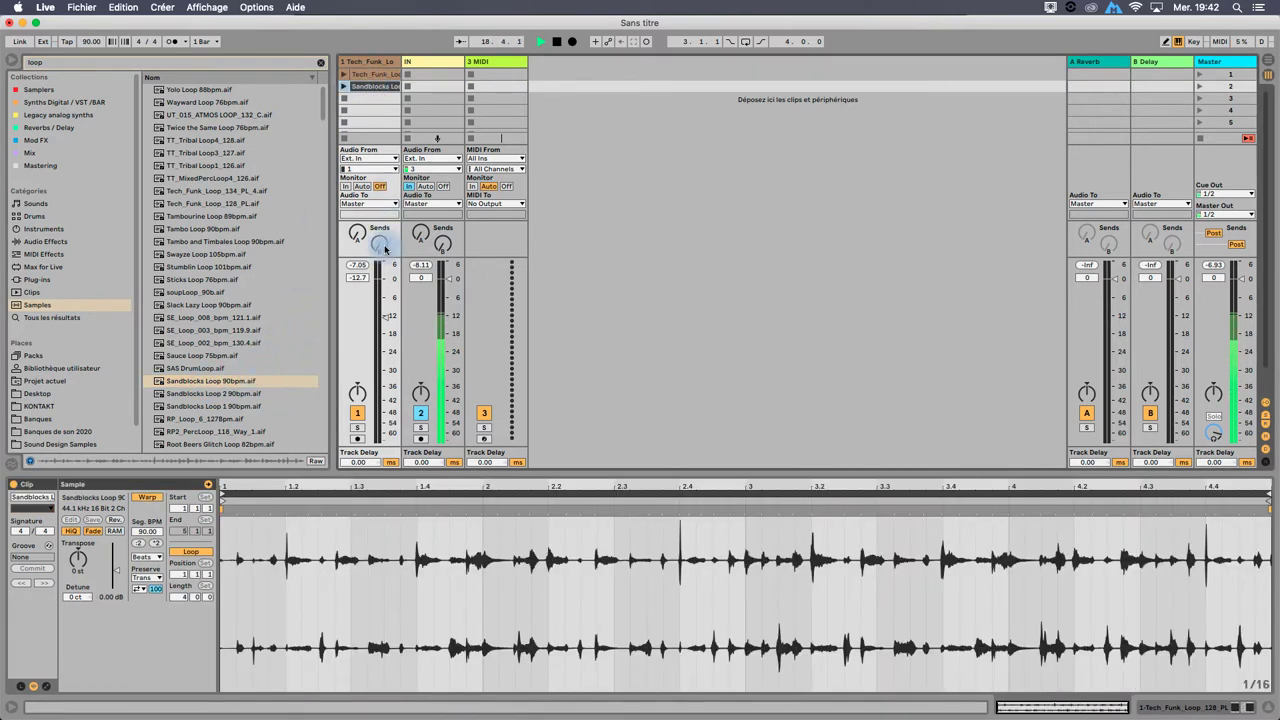
click(344, 87)
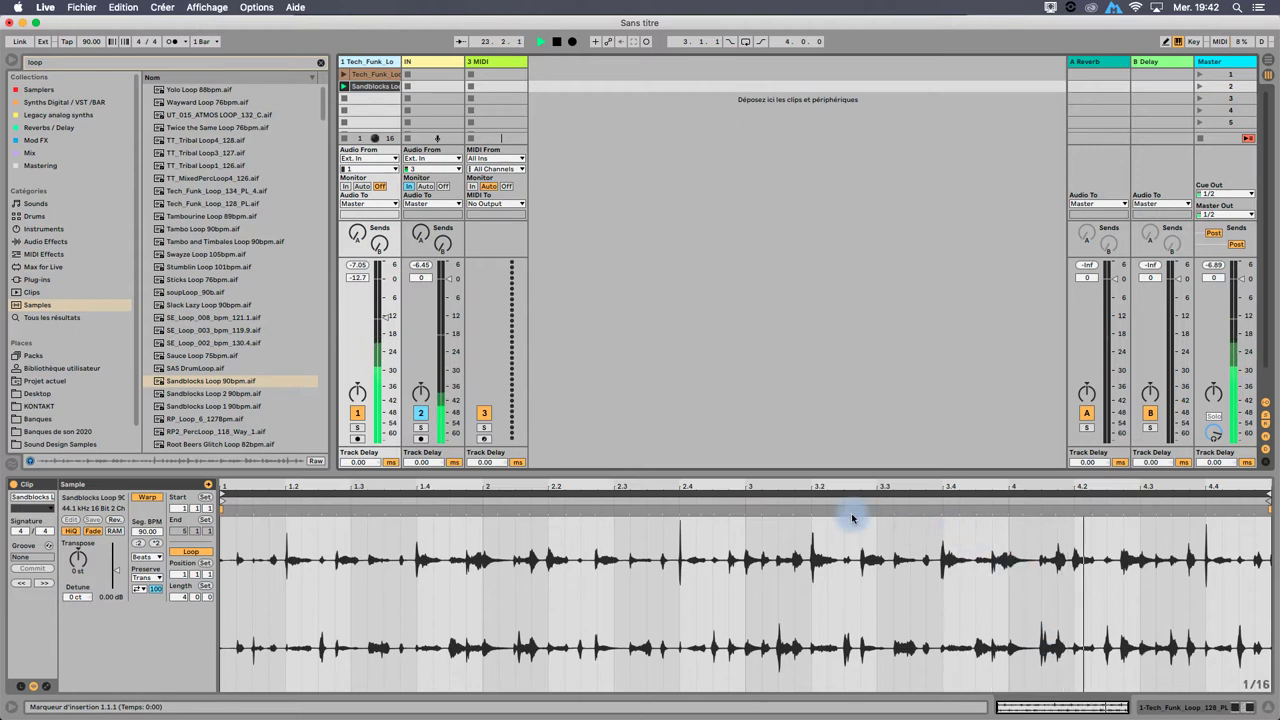
Step: Consult comp_curve.png in Preview and add a Compressor from Live's audio effects to the first audio track
key(super+Tab)
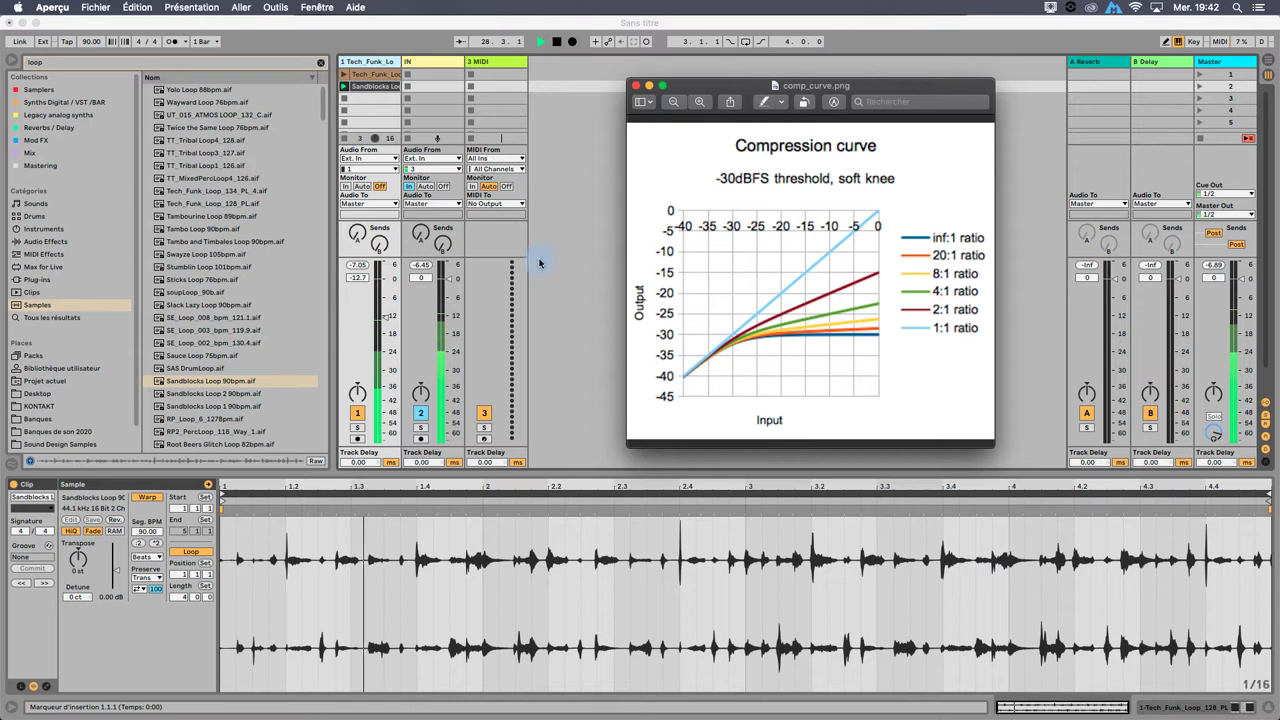
click(48, 243)
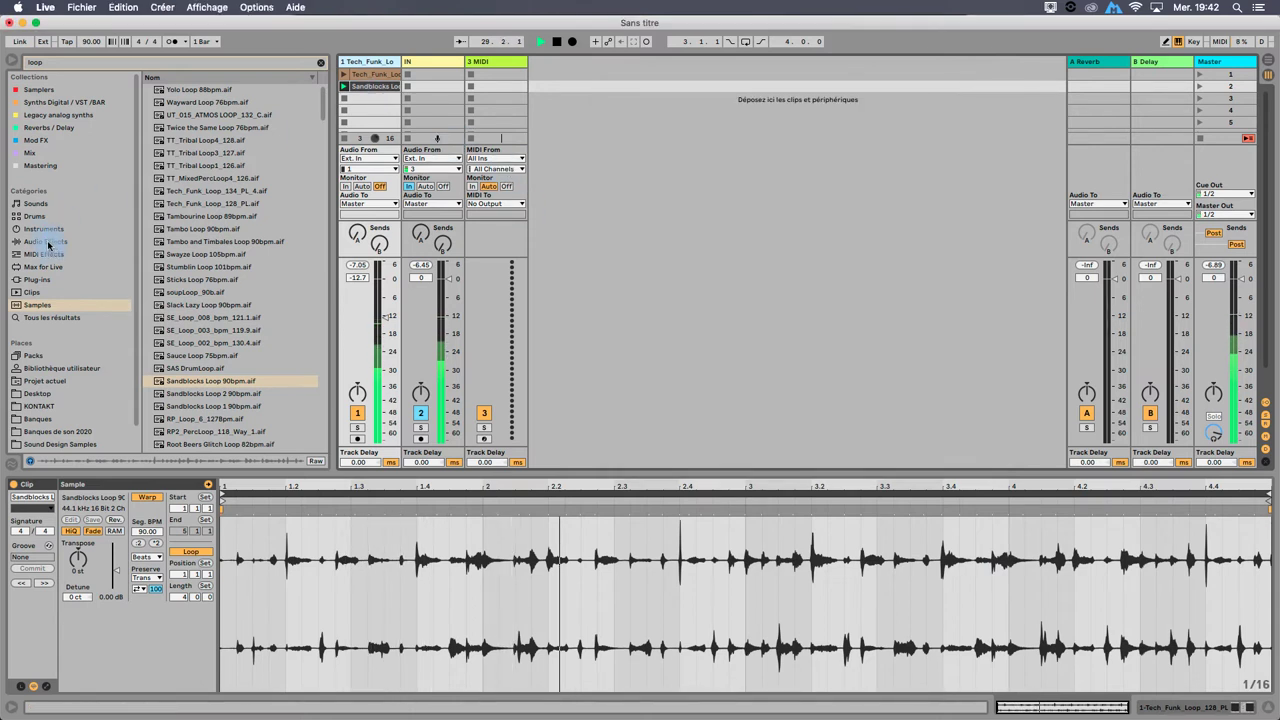
click(320, 62)
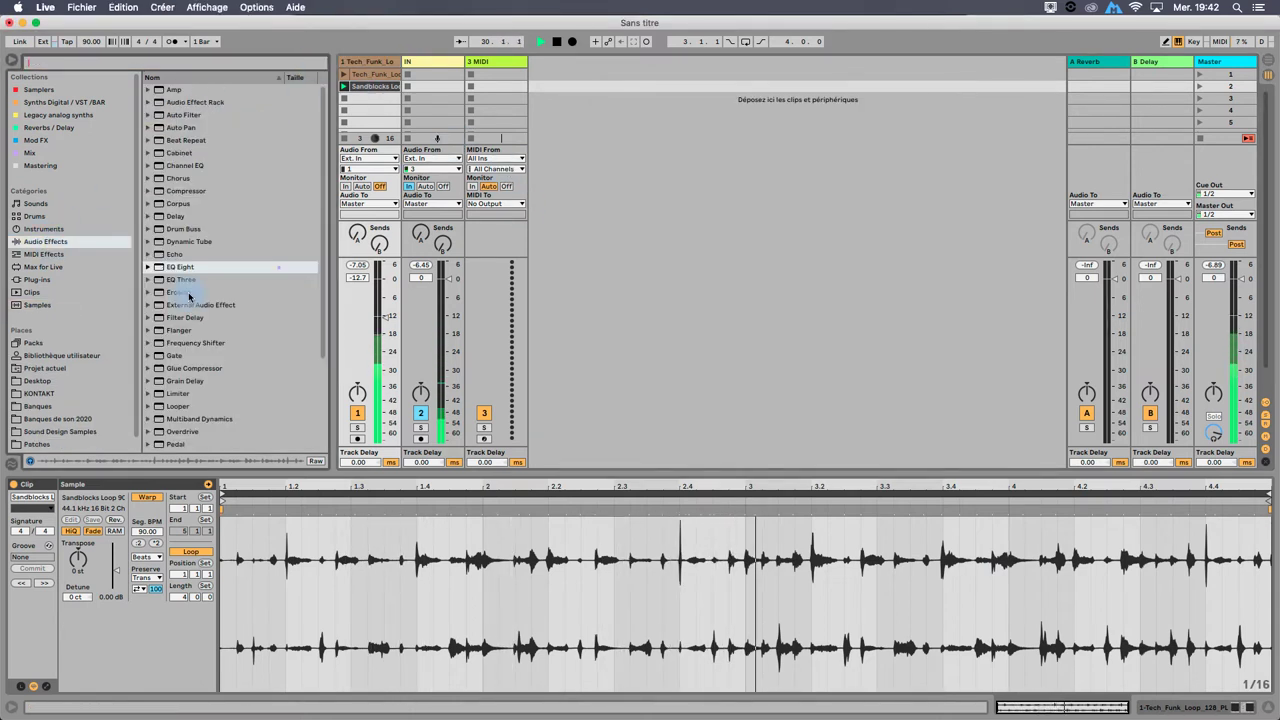
click(198, 191)
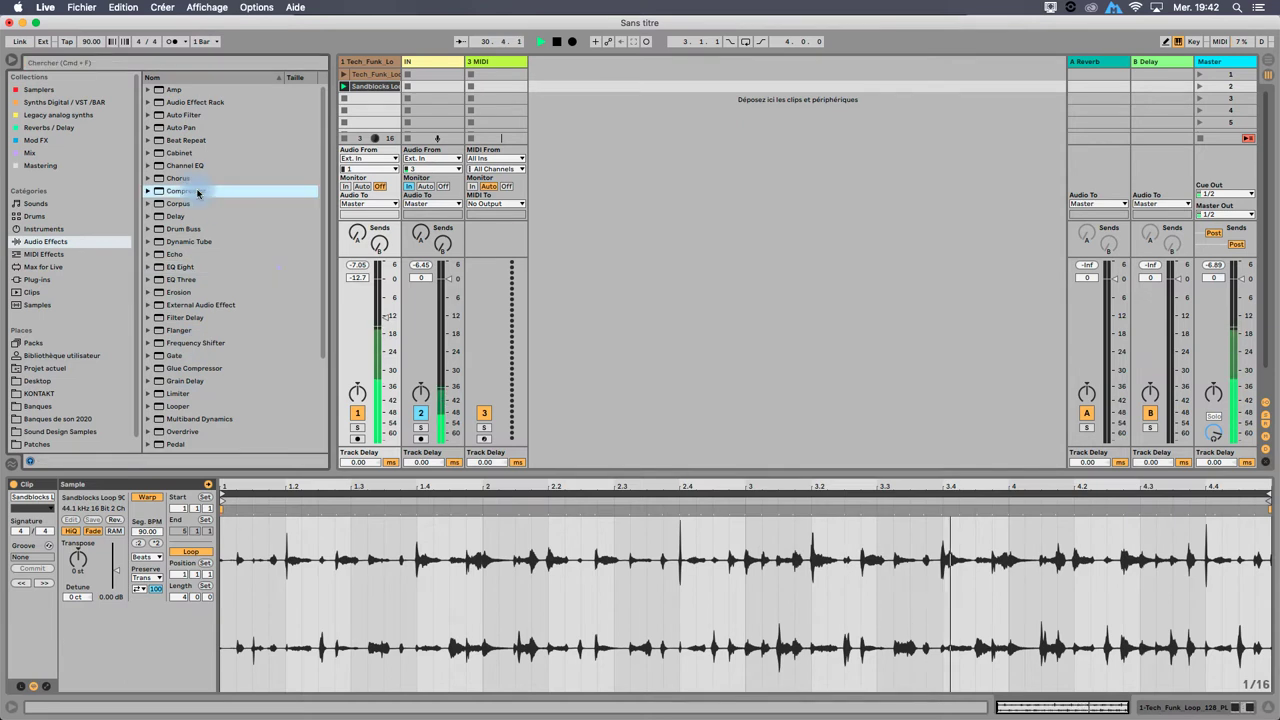
double_click(198, 191)
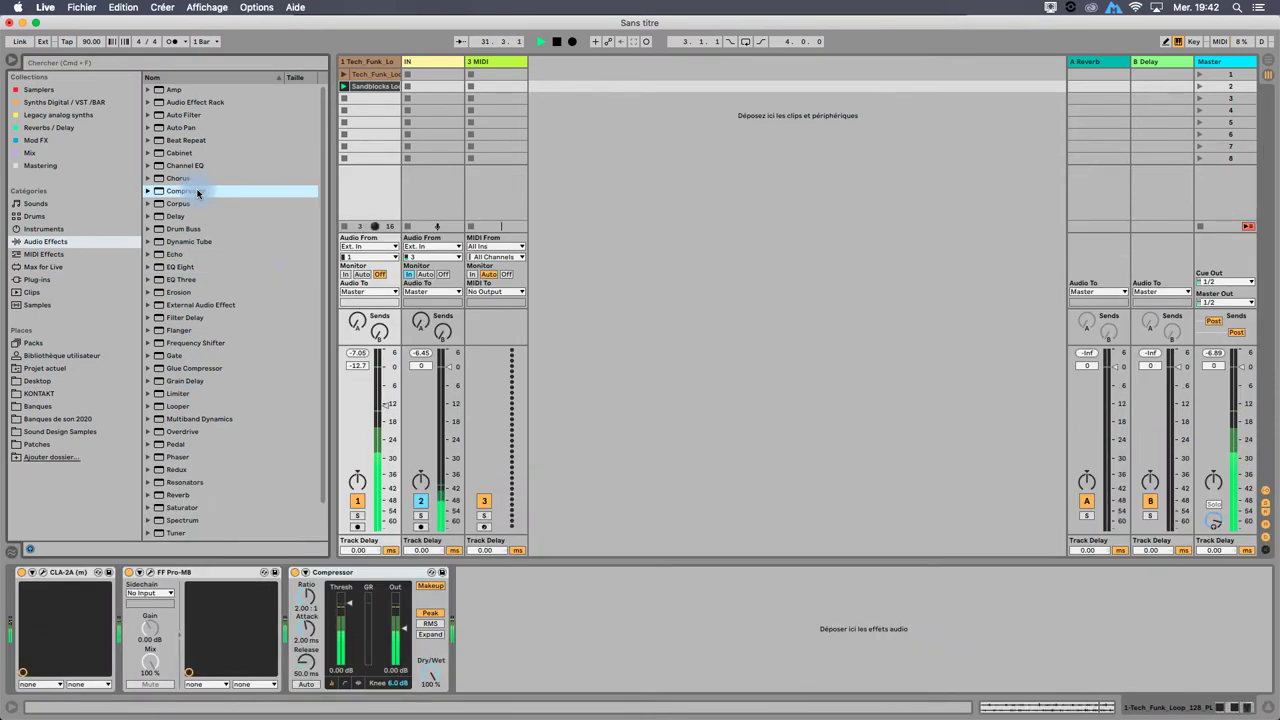
Step: Lower the new Compressor's threshold to -20.7 dB and turn off its Makeup gain
click(375, 62)
drag(349, 606, 348, 641)
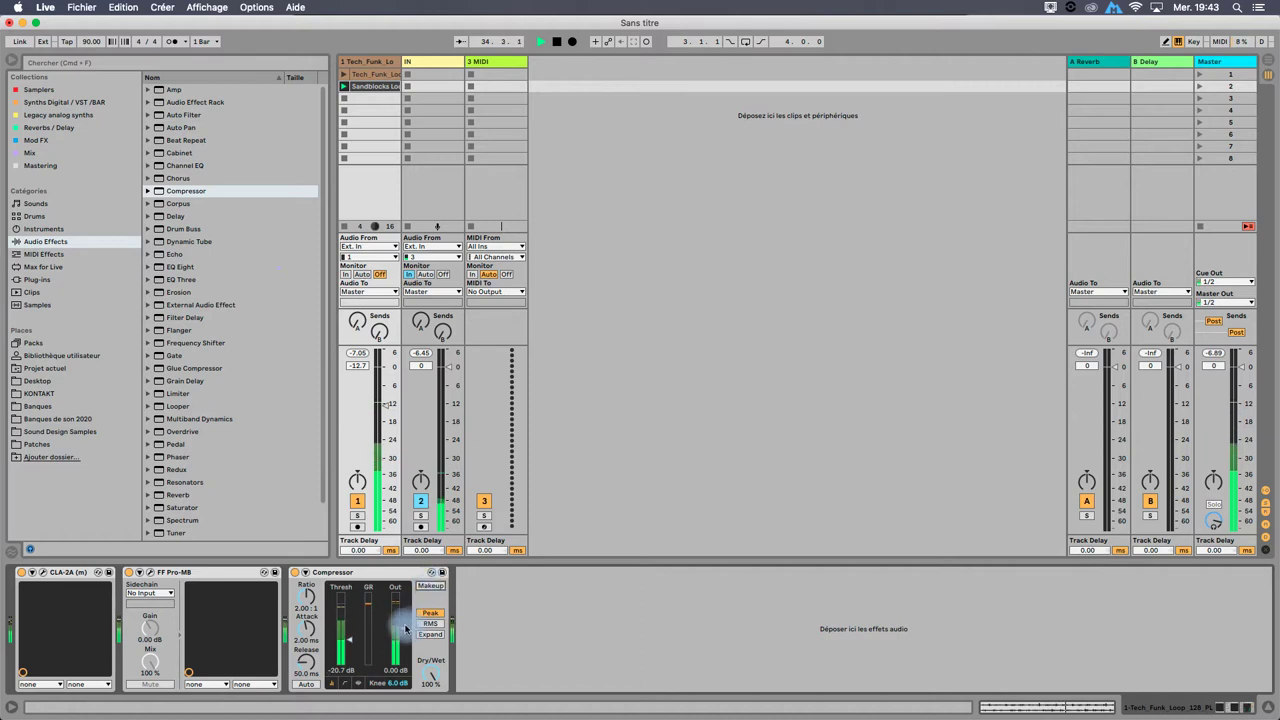
click(309, 600)
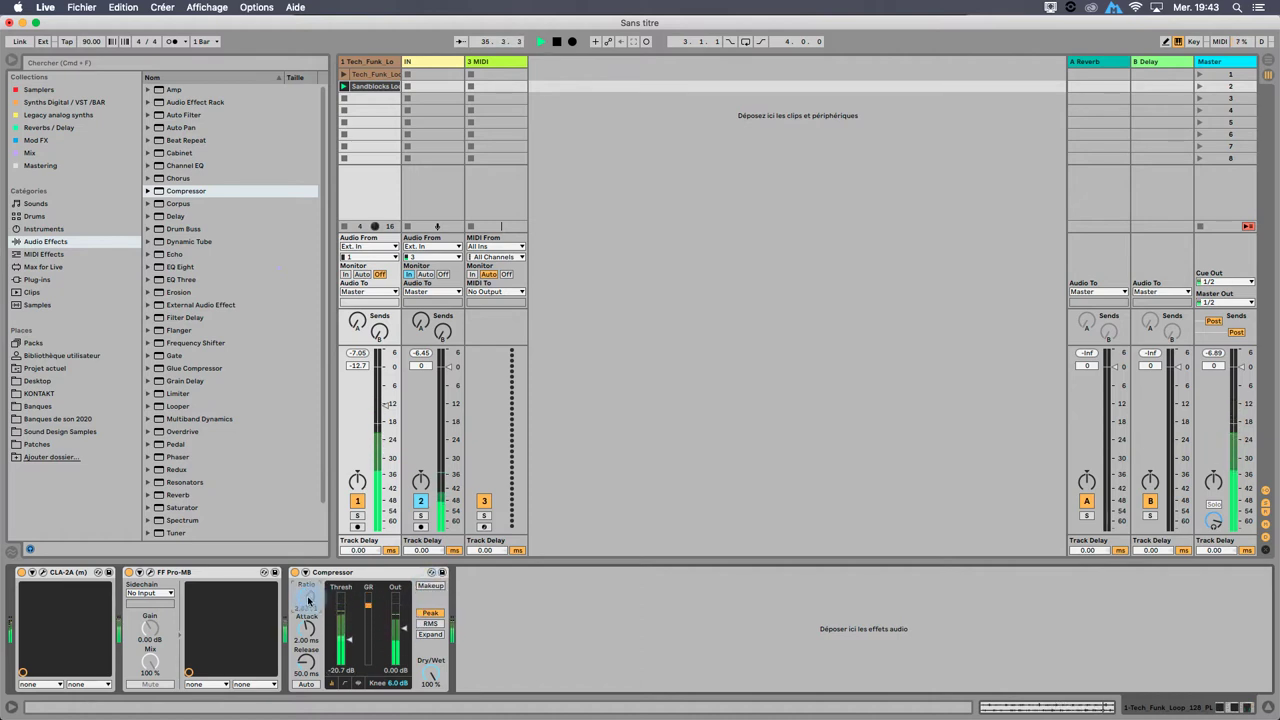
Step: Insert an audio track after the first one, take its input from 1-Tech Funk Loop, and mute and arm it
click(392, 62)
key(super+t)
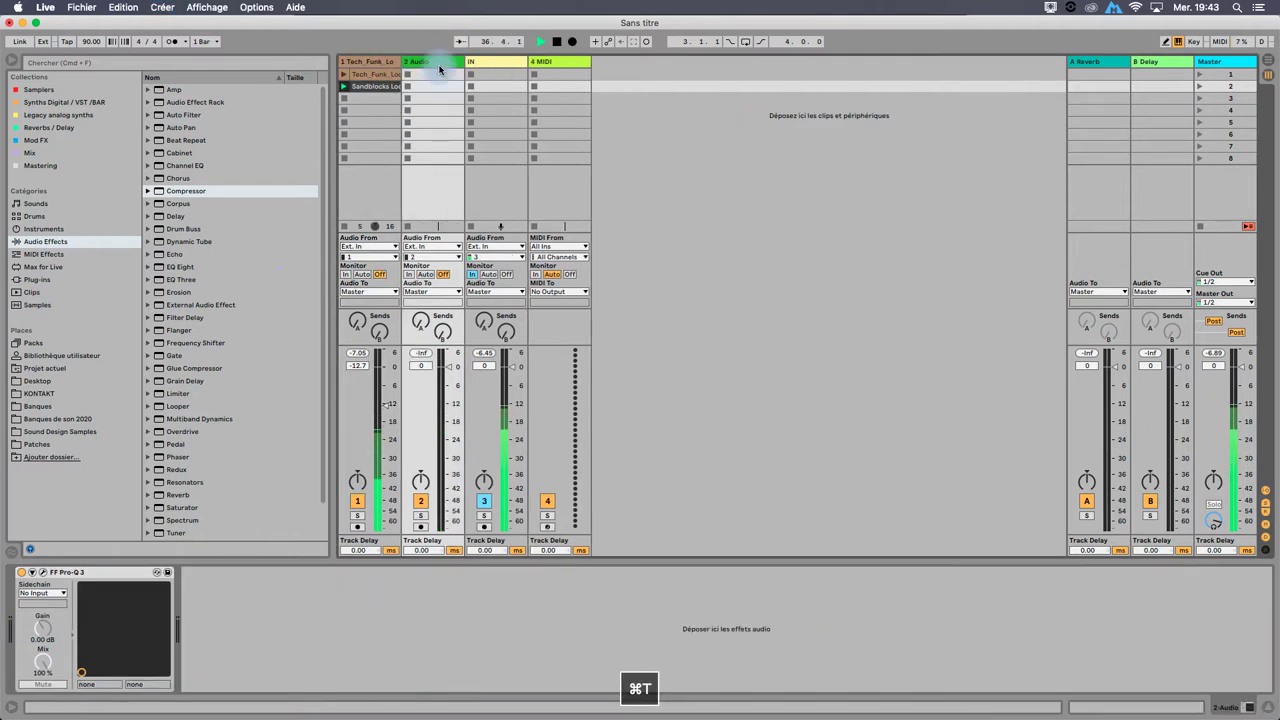
click(423, 247)
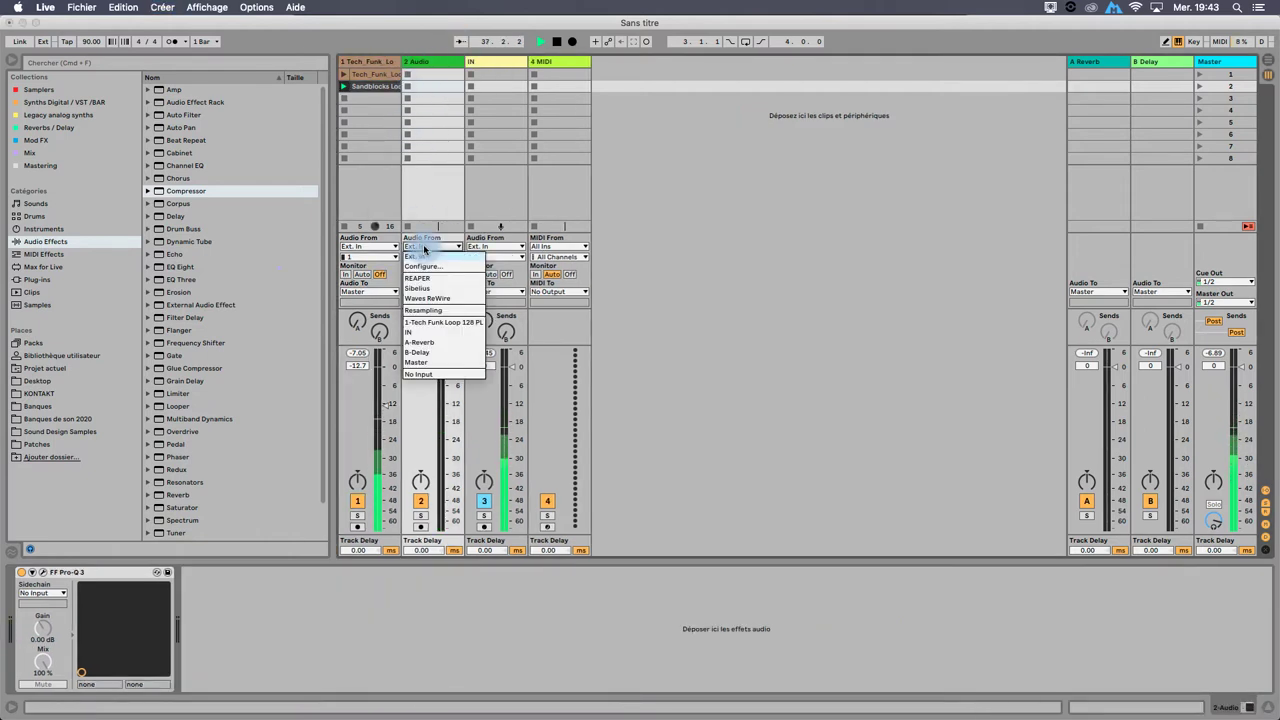
click(432, 322)
click(429, 490)
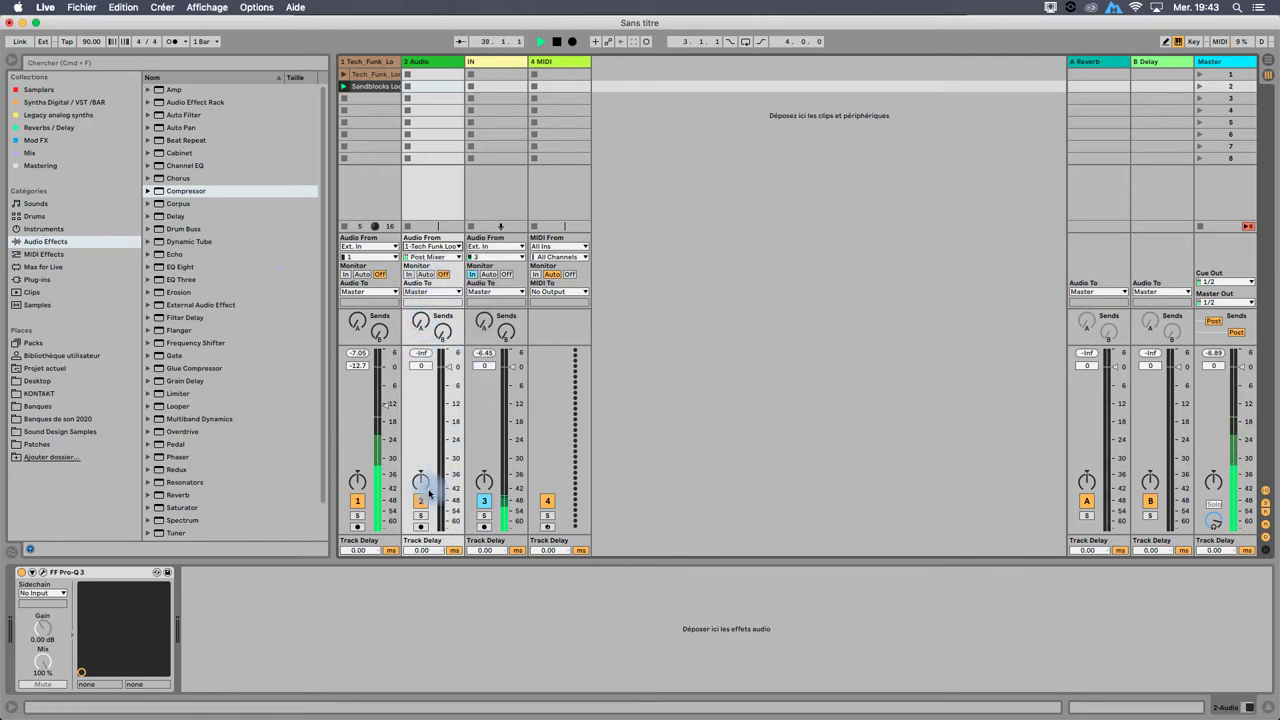
click(421, 527)
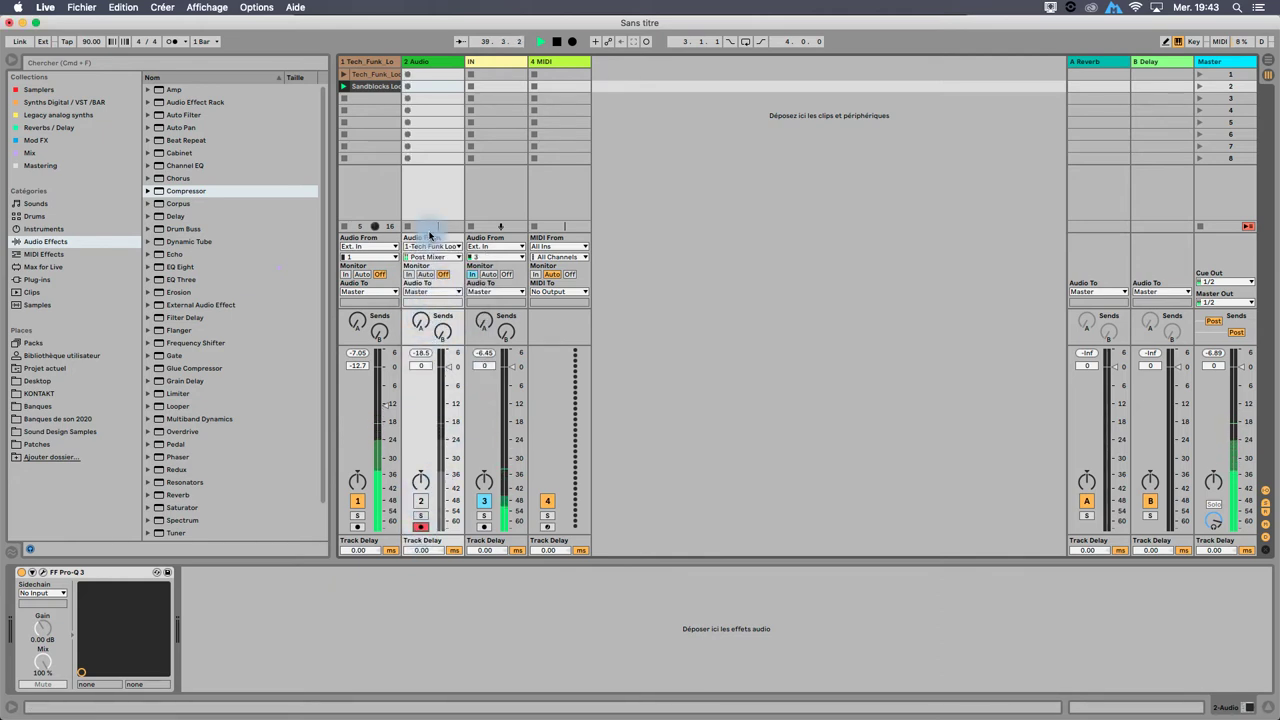
Step: Record the compressed Sandblocks loop into the new track's second clip slot, then unmute and disarm the track
click(409, 90)
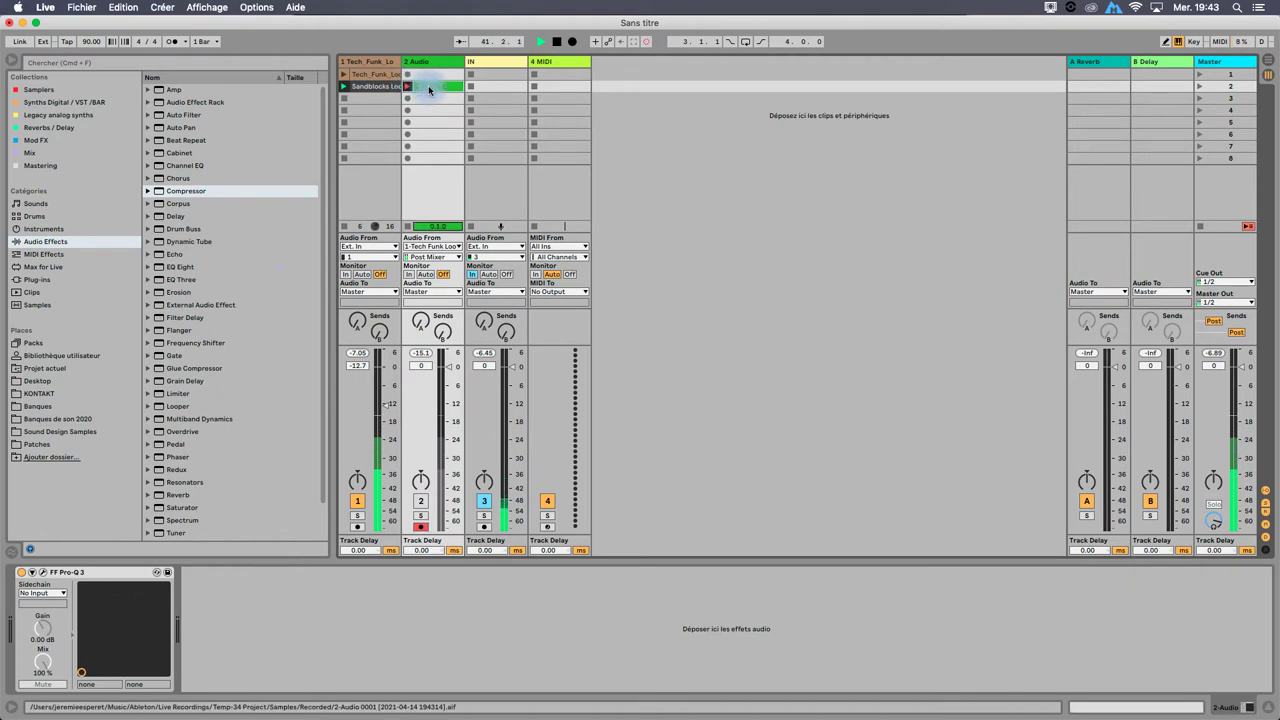
click(430, 88)
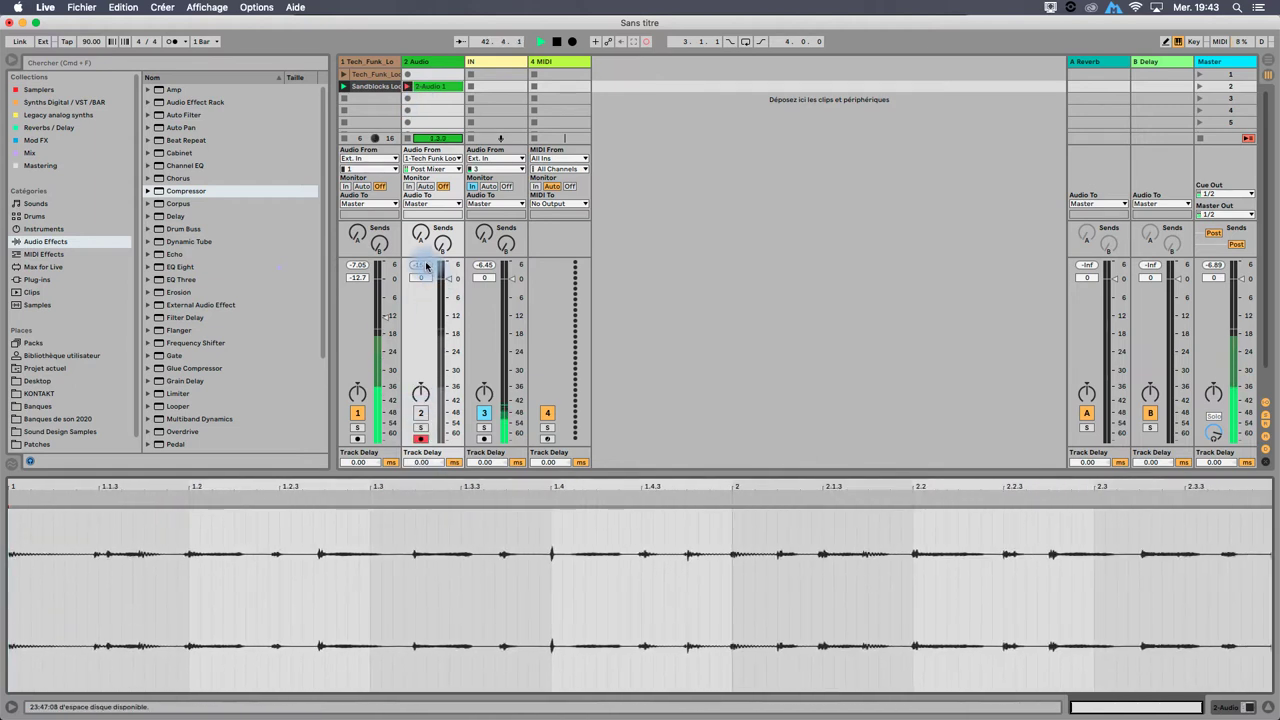
key(space)
click(421, 413)
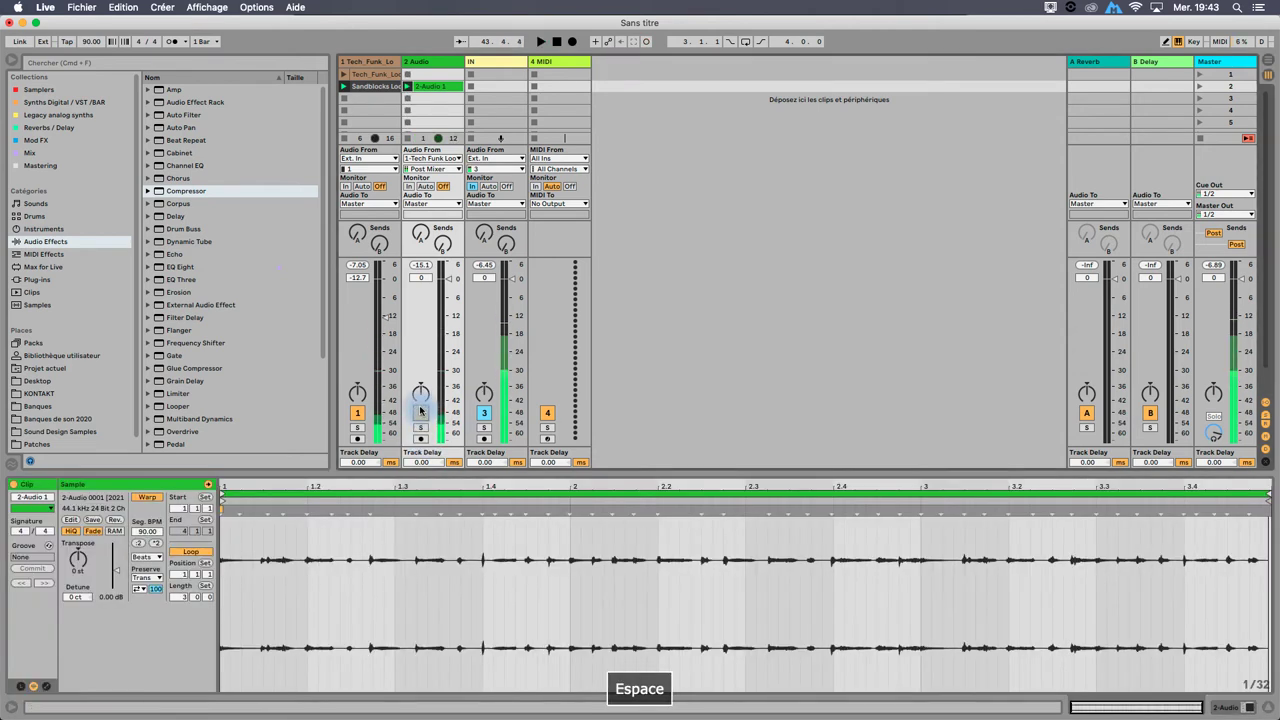
click(421, 438)
Step: Compare the recorded clip's waveform with the Sandblocks clip and raise the recorded clip's gain to 9.75 dB
click(362, 86)
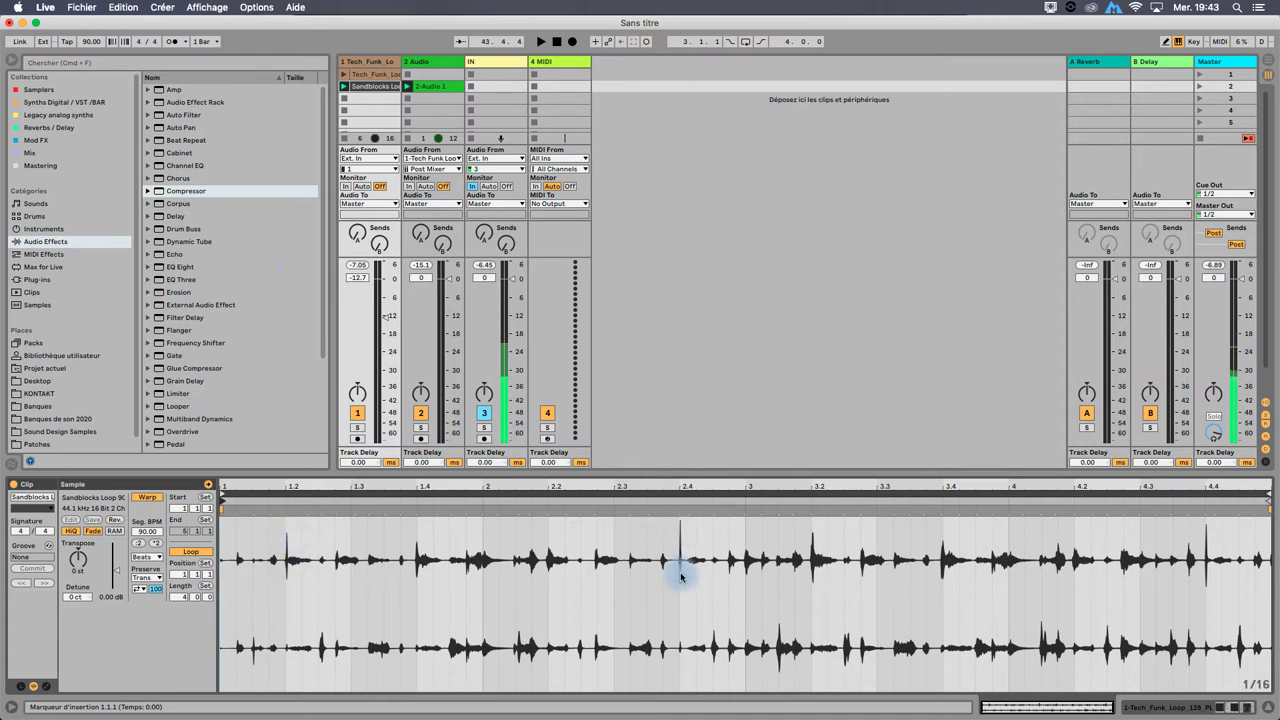
click(430, 86)
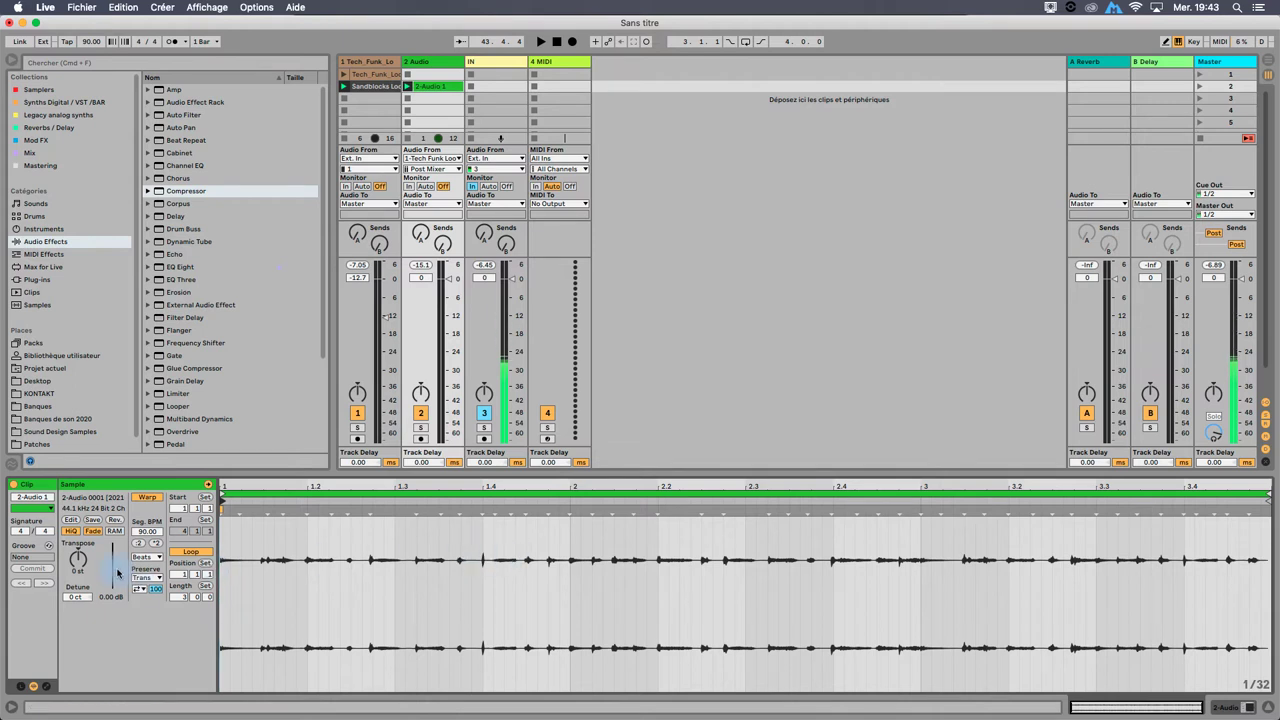
drag(115, 570, 115, 560)
click(488, 545)
click(486, 632)
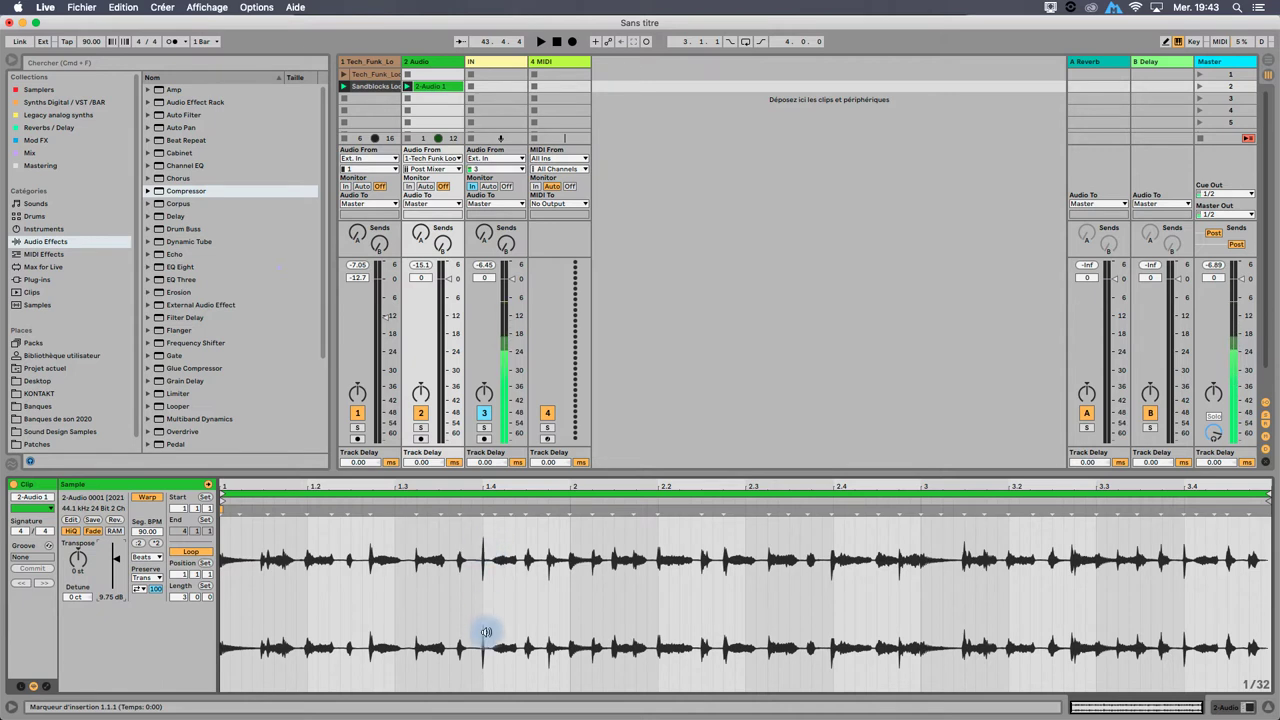
Step: Examine the peaks of the original Sandblocks waveform against those of the boosted recorded clip
click(372, 61)
click(680, 531)
click(428, 170)
click(430, 86)
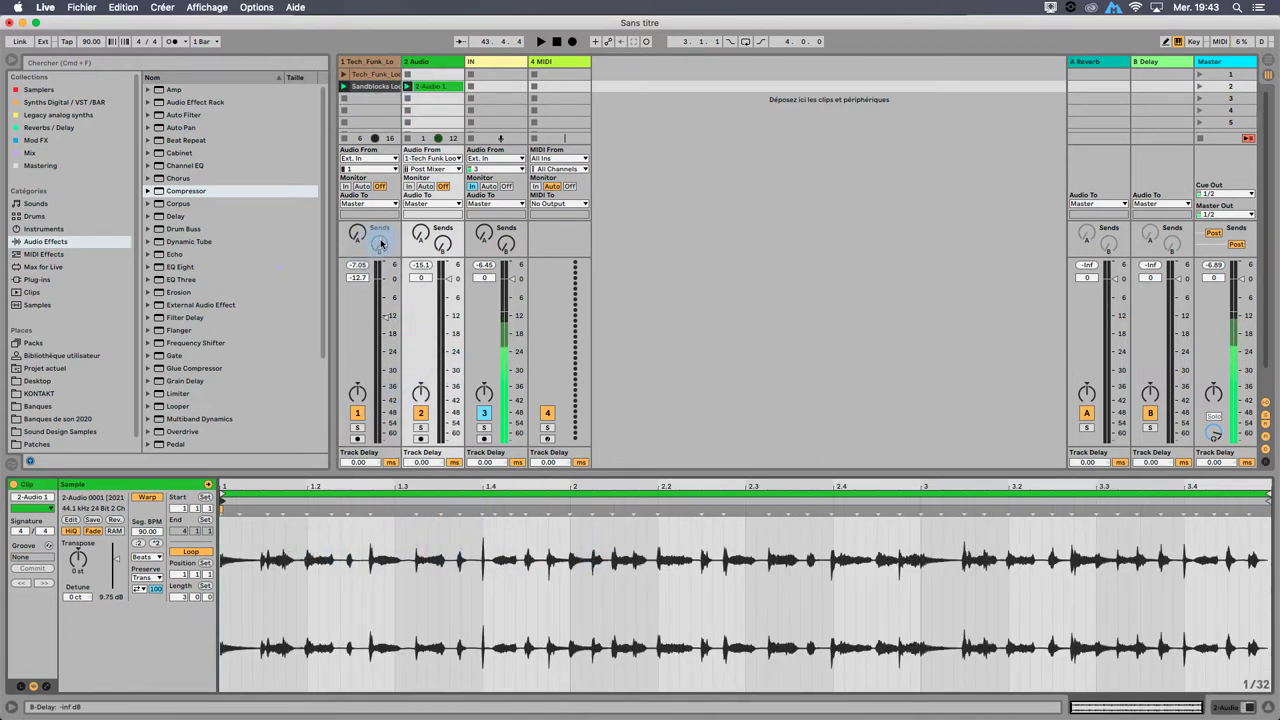
Step: Launch the Sandblocks clip with only the first track audible beside the muted recording, and set its volume to 0 dB
click(357, 412)
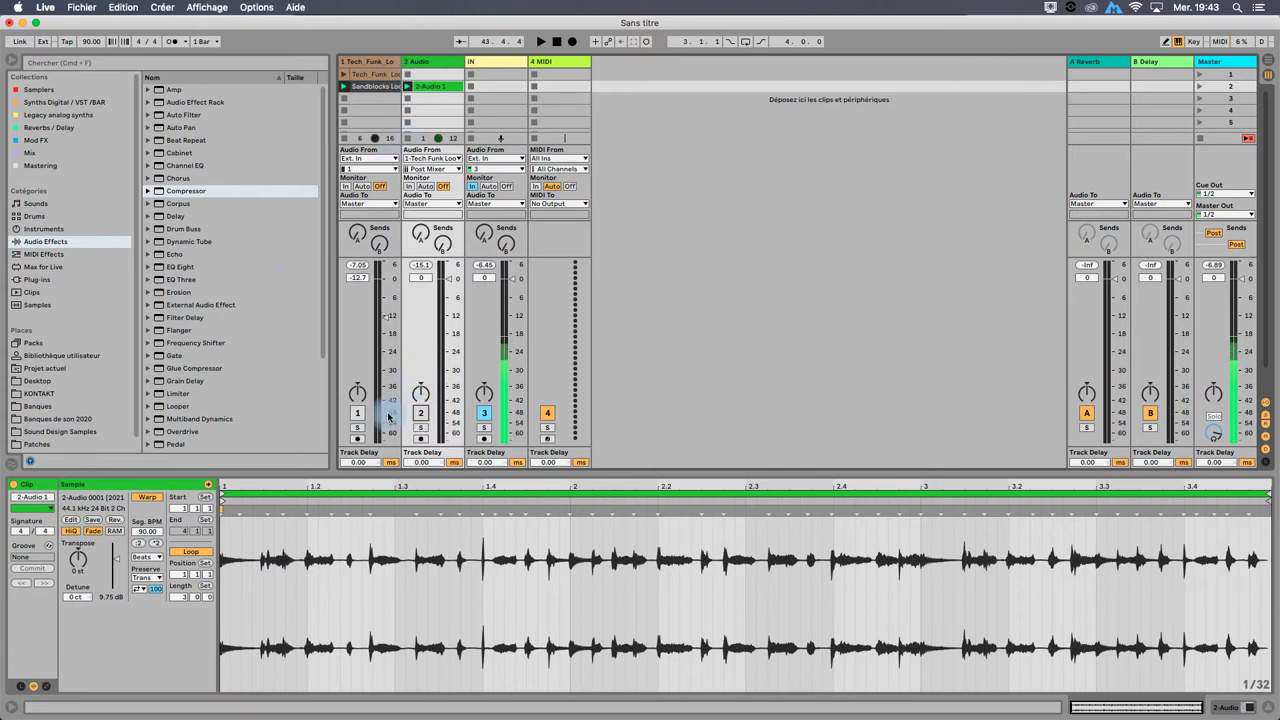
click(345, 88)
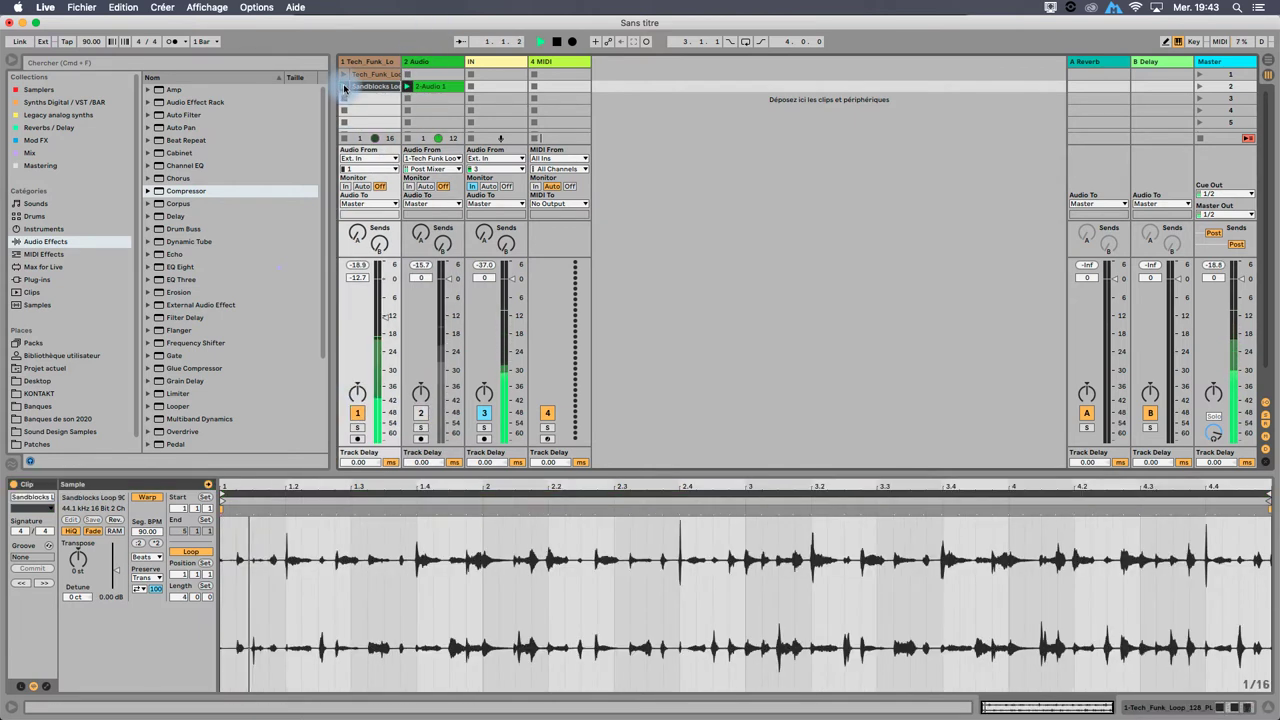
drag(386, 316, 388, 292)
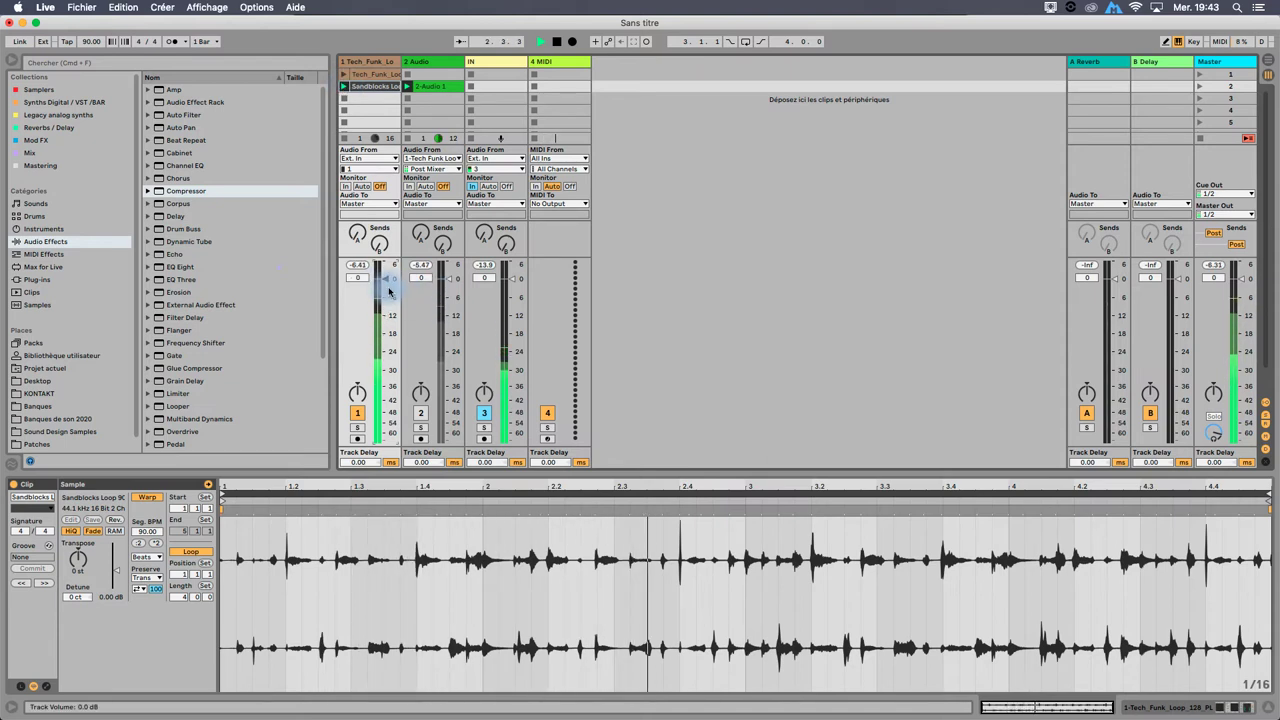
key(Delete)
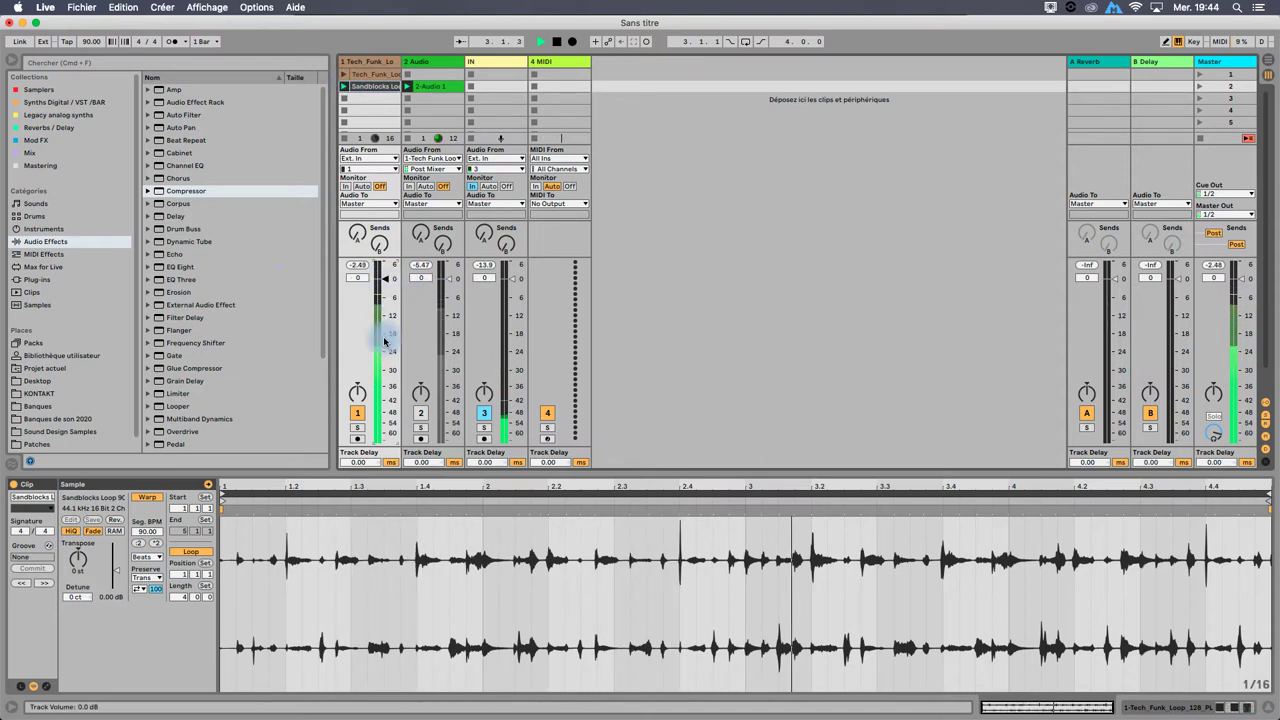
Step: Alternate the mutes of the Sandblocks track and the recorded track during playback to compare their peak levels
click(356, 413)
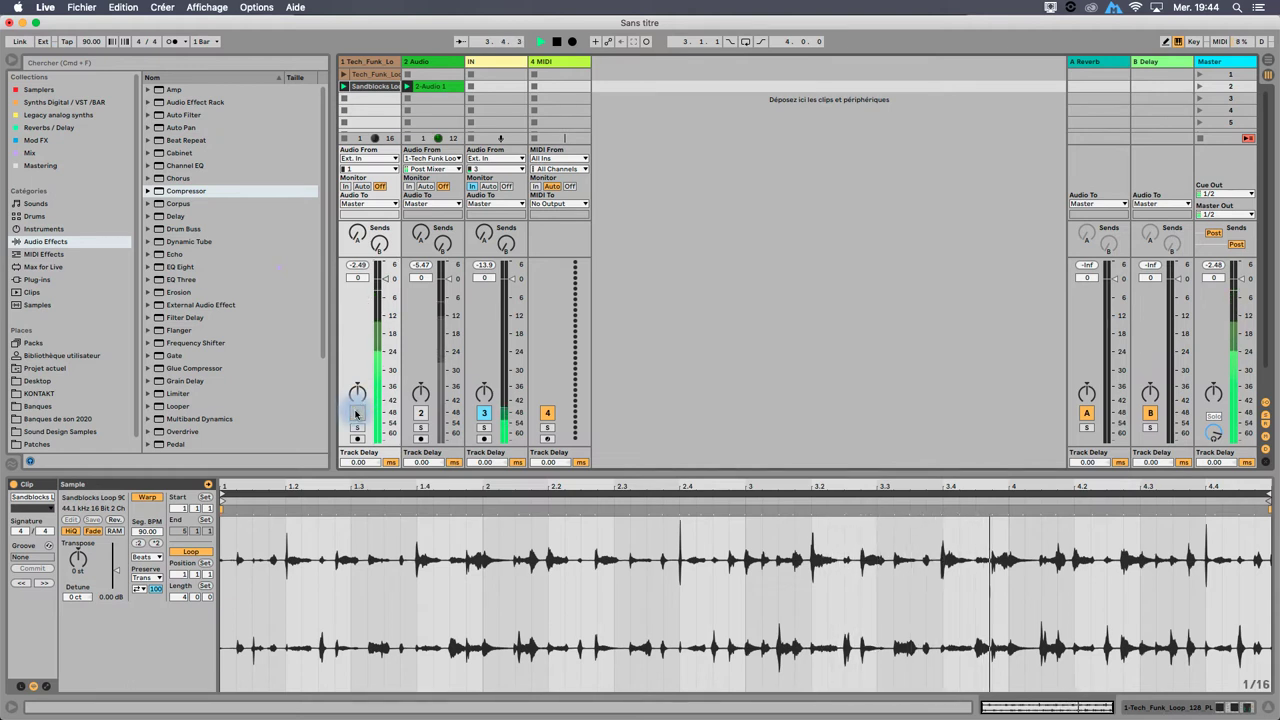
click(420, 413)
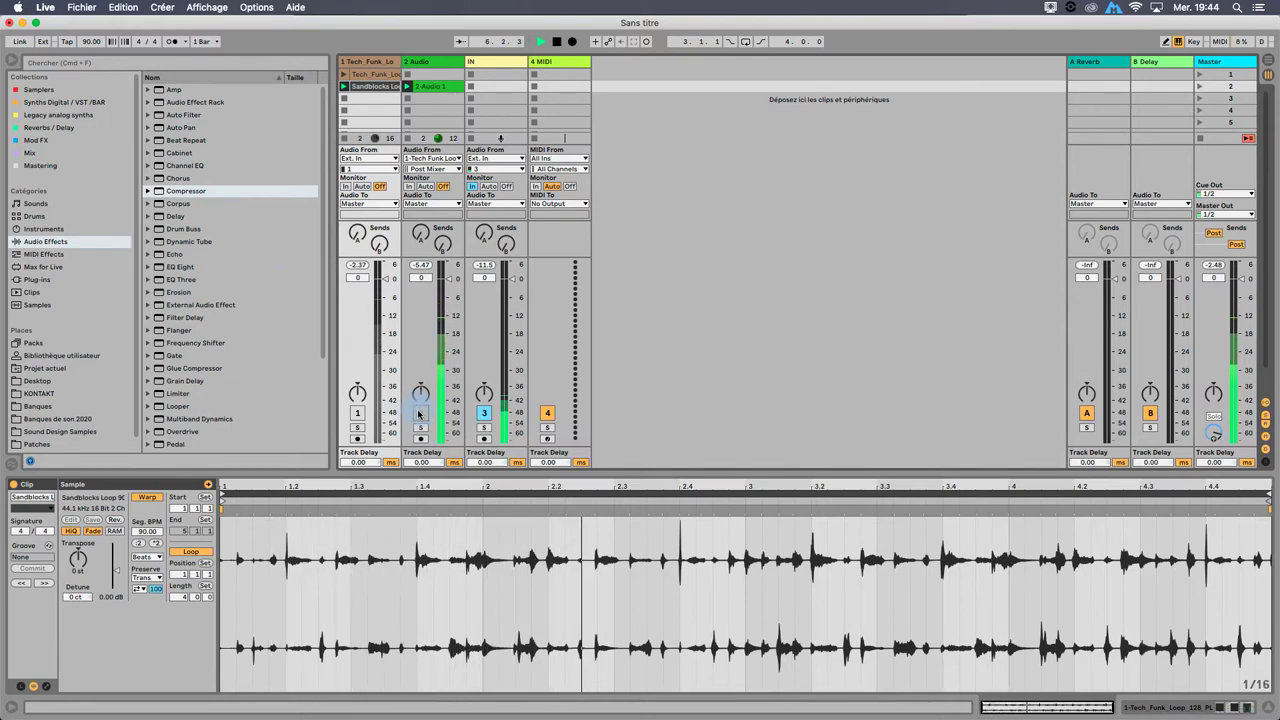
key(space)
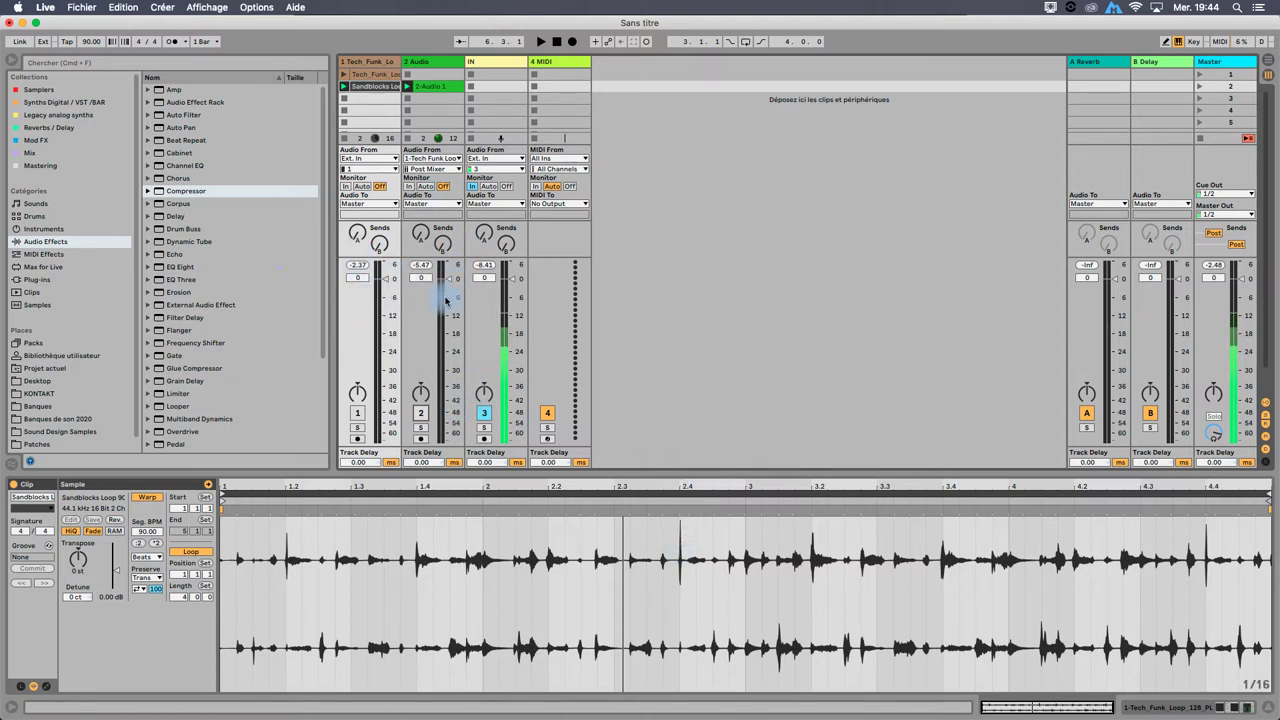
key(space)
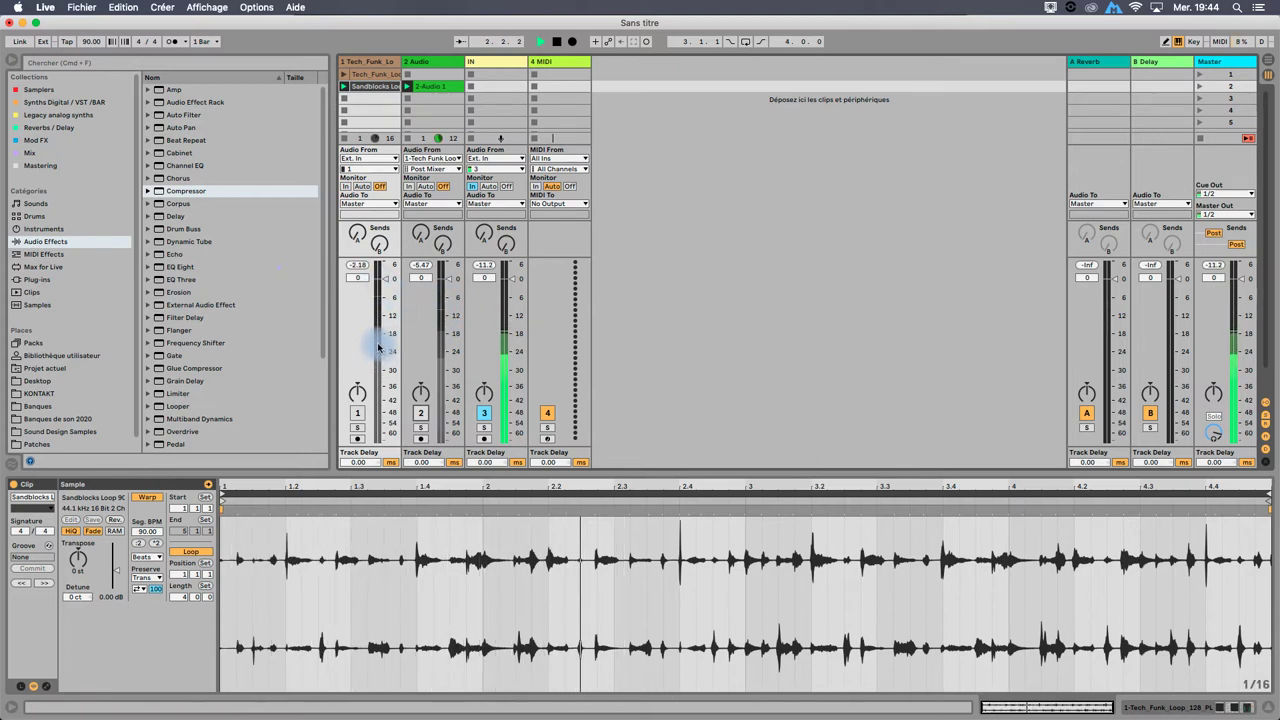
click(420, 412)
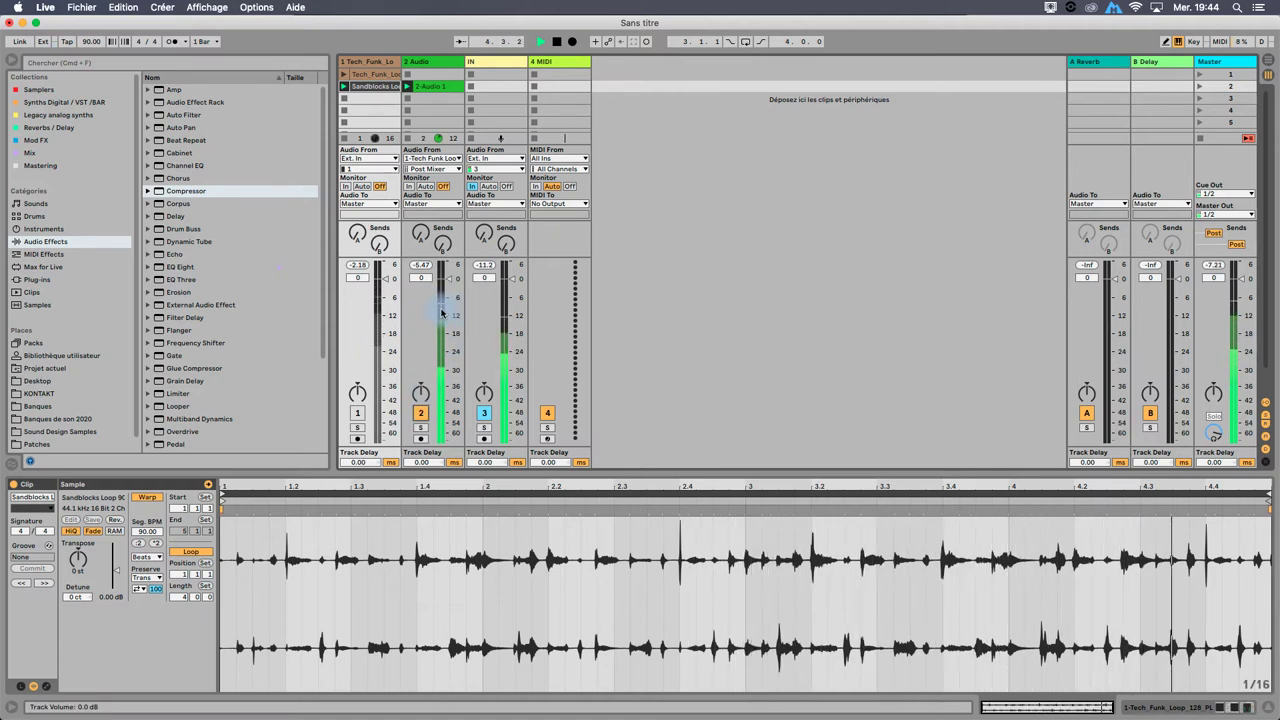
click(420, 412)
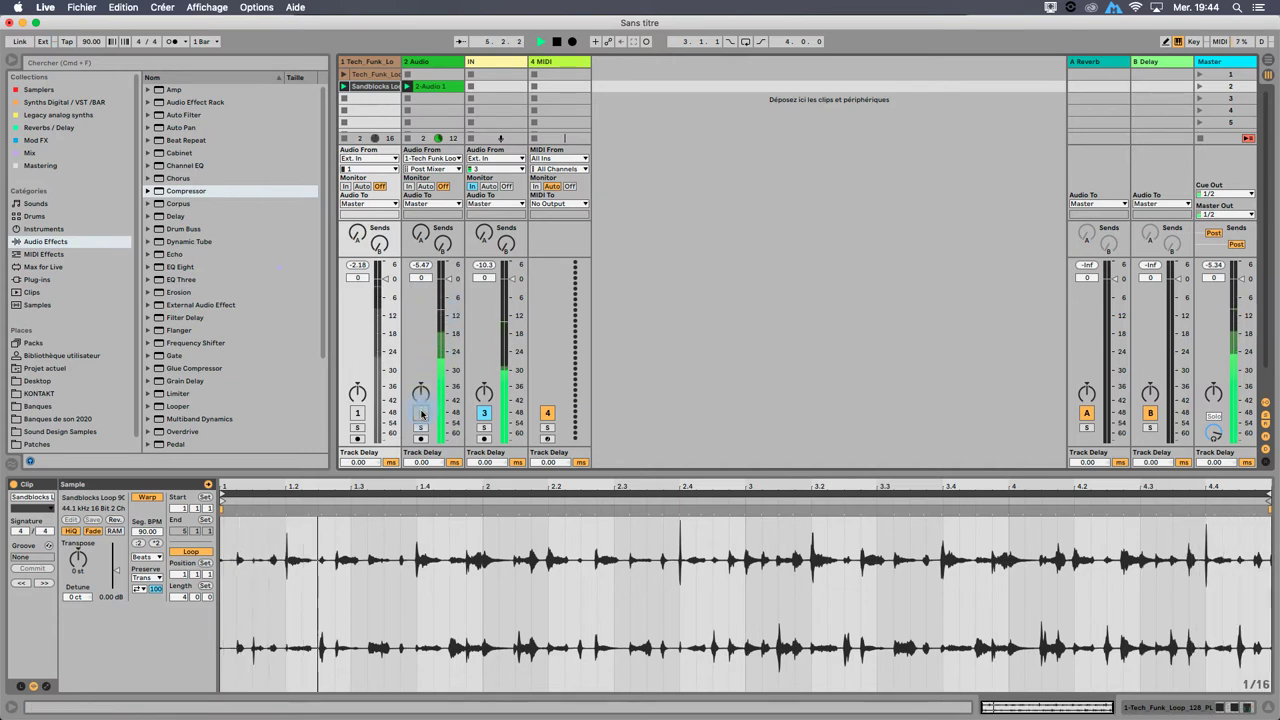
click(357, 413)
click(357, 414)
click(357, 413)
key(space)
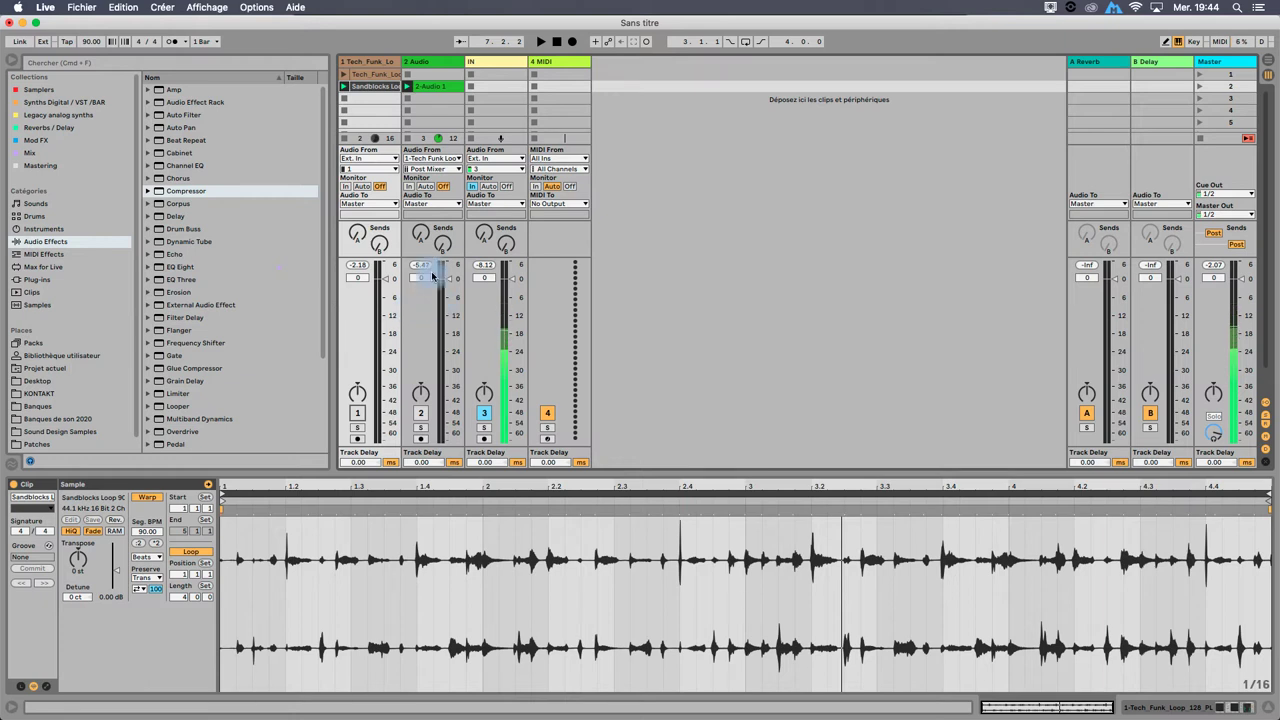
Step: Nudge the IN track's volume slightly below zero several times and return it to 0 dB
click(384, 88)
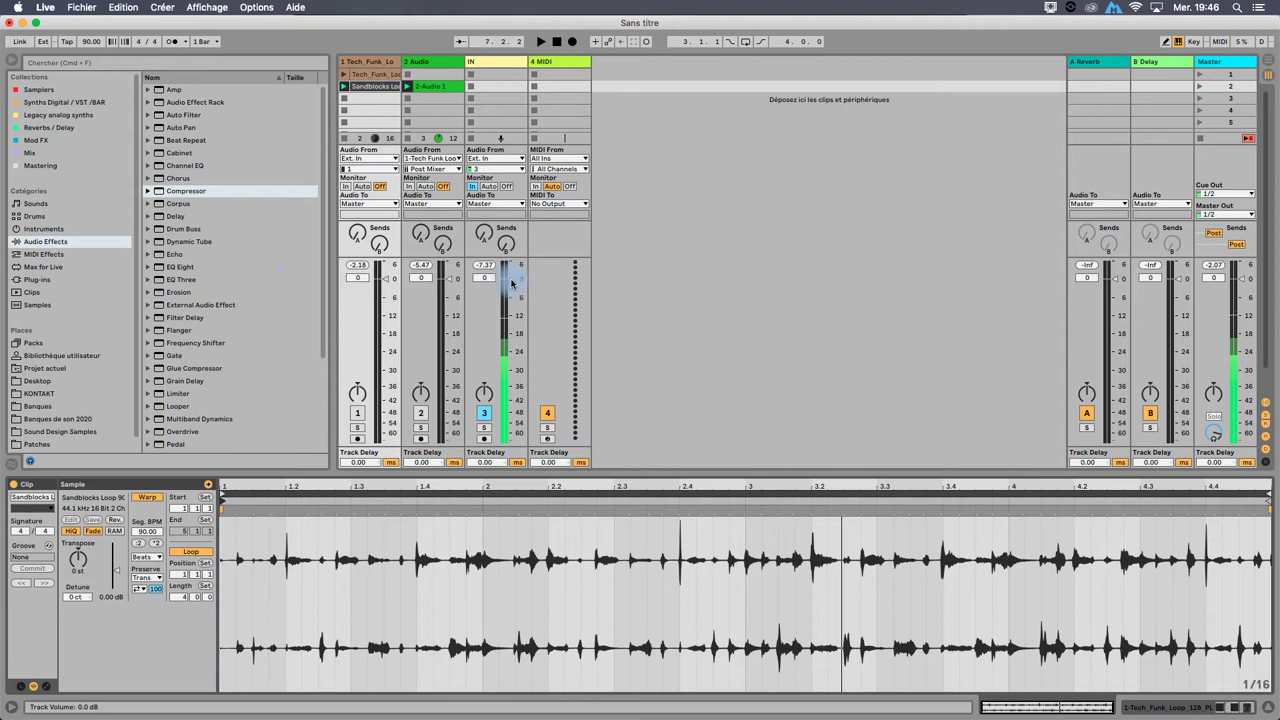
drag(511, 283, 514, 276)
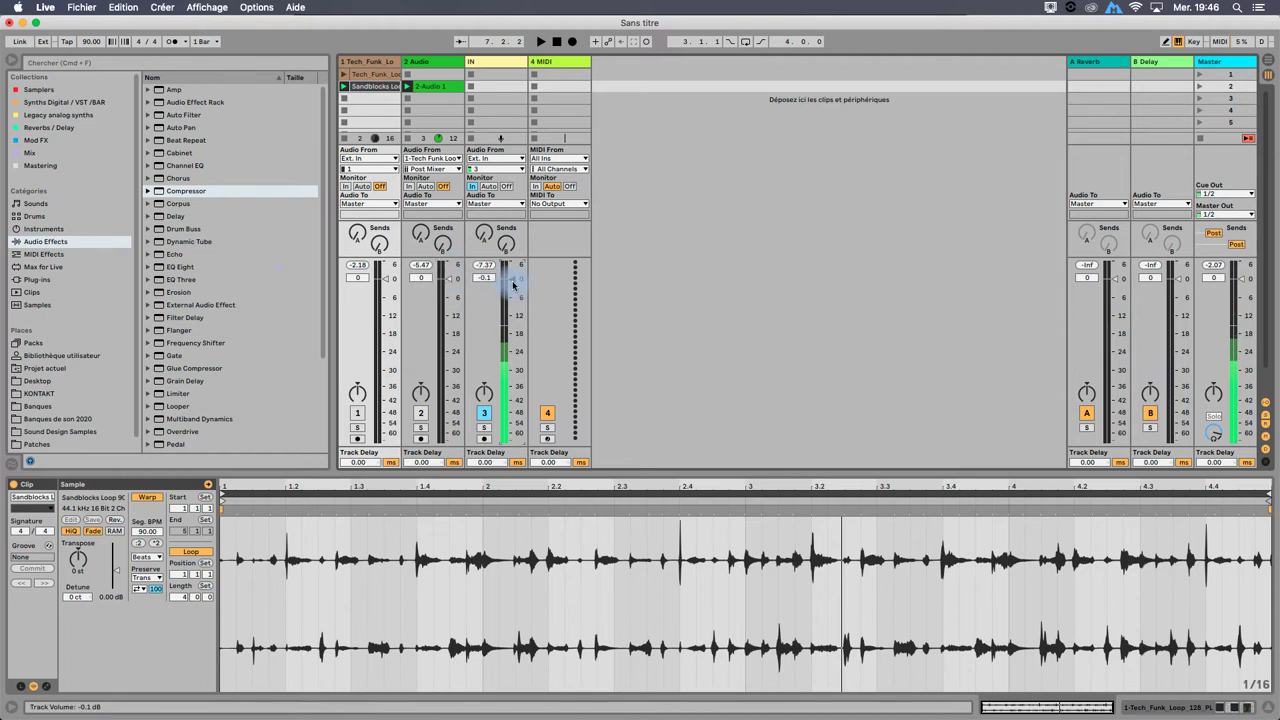
mouse_move(513, 285)
mouse_down()
mouse_move(512, 299)
mouse_move(512, 279)
mouse_up()
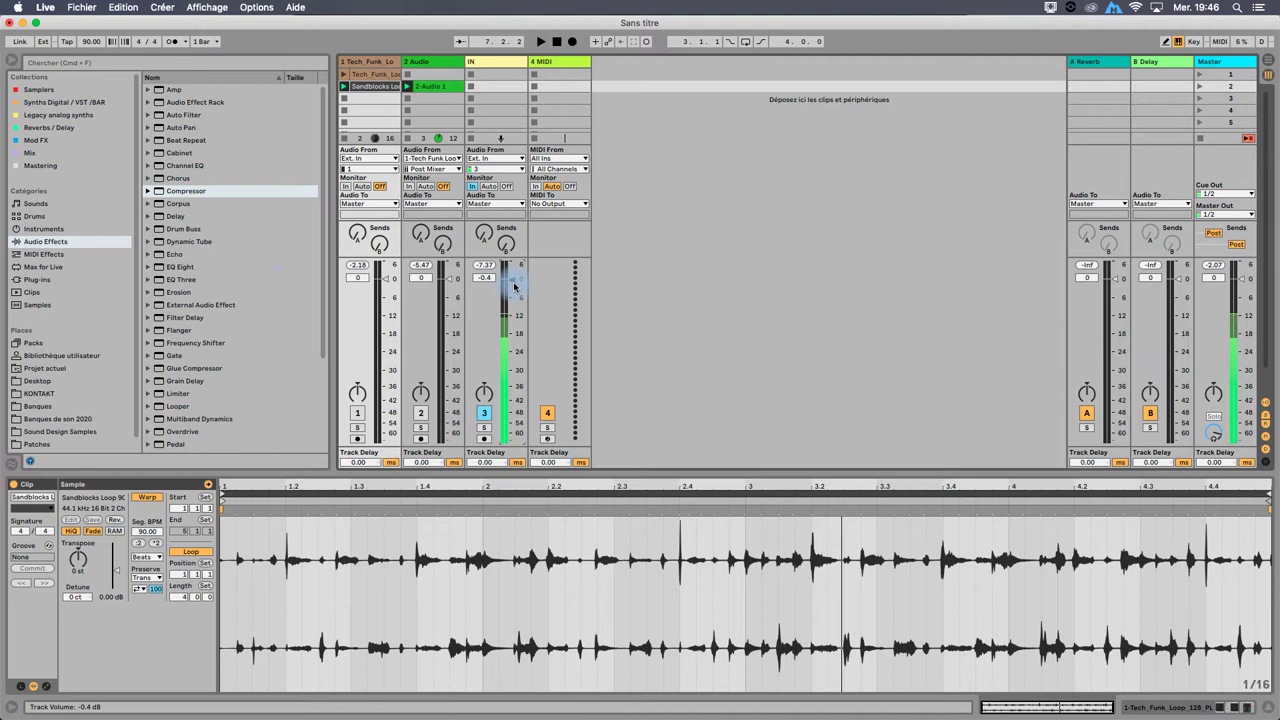
drag(515, 287, 514, 286)
drag(513, 287, 512, 283)
mouse_move(512, 282)
mouse_down()
mouse_move(511, 300)
mouse_move(517, 285)
mouse_up()
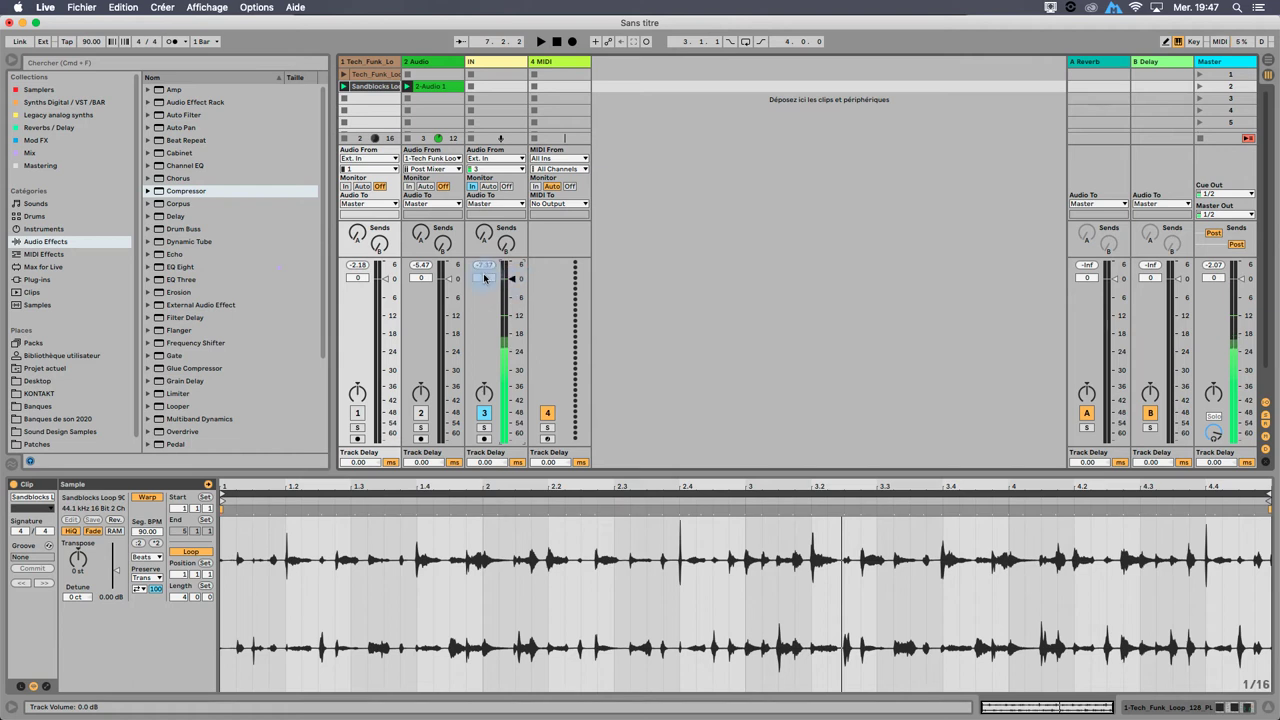
Step: Show the IN track's device chain and set its Compressor ratio to 3.00:1
click(518, 62)
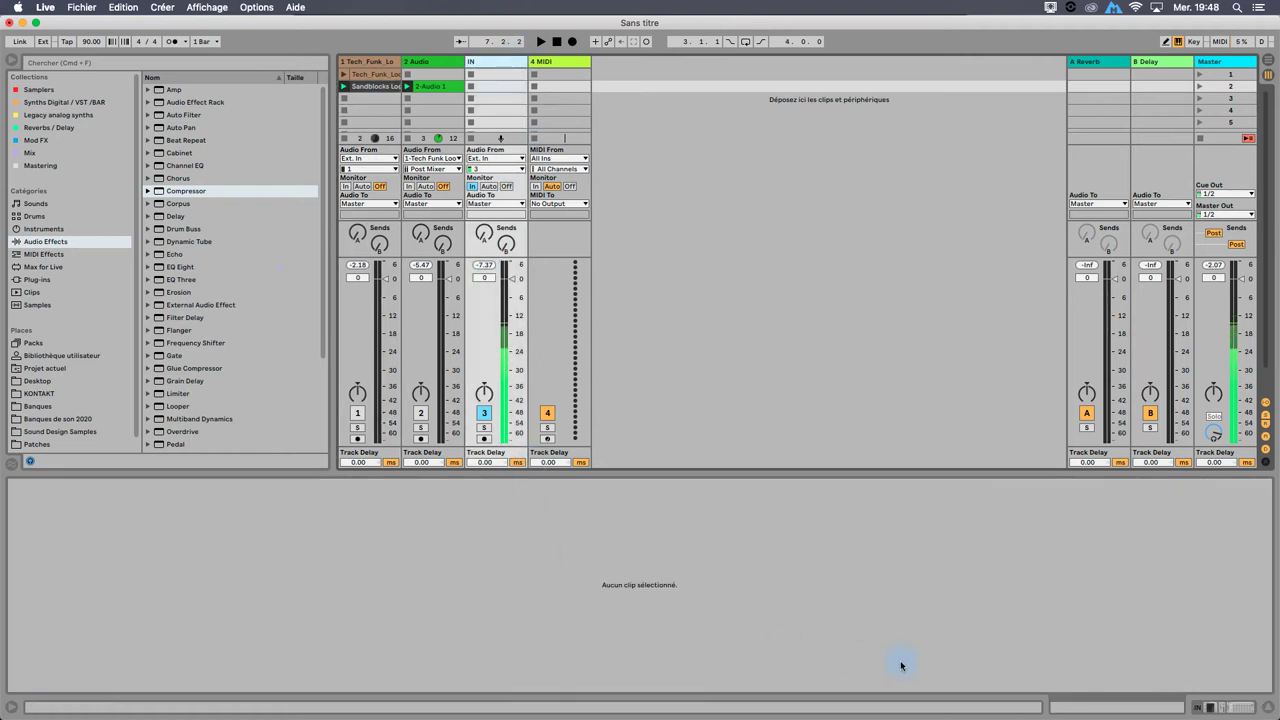
key(shift+Tab)
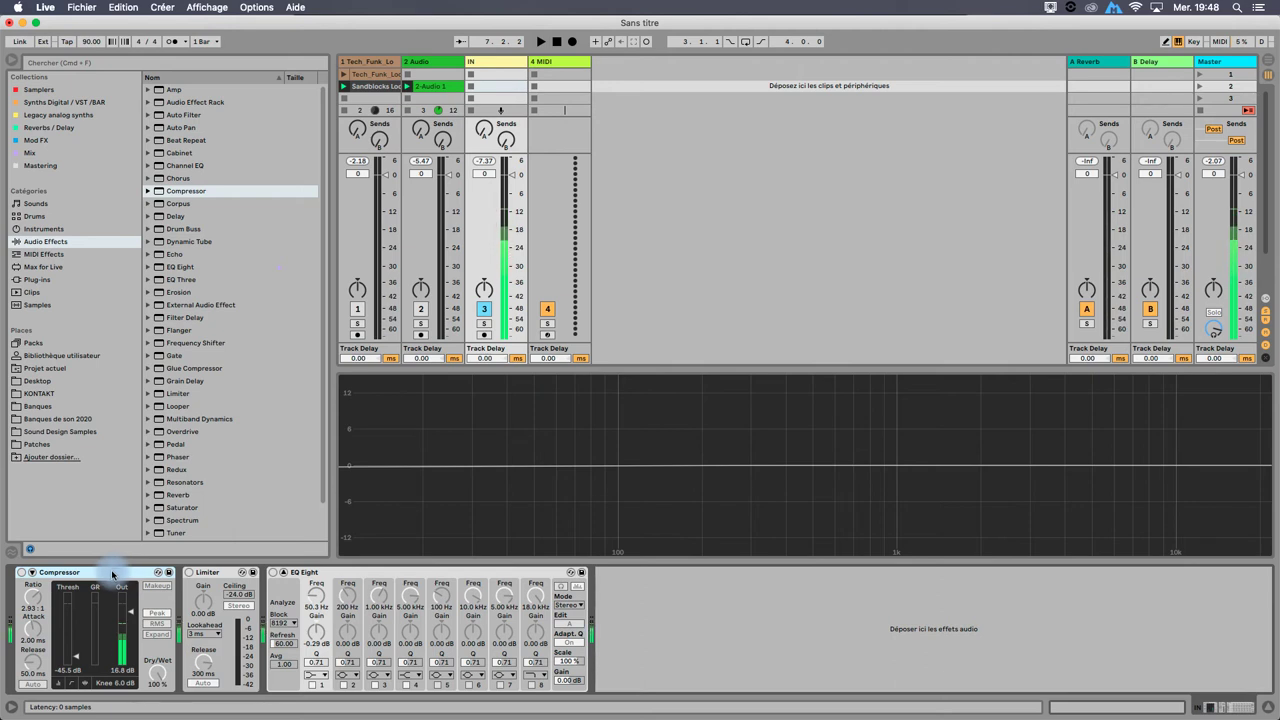
click(32, 600)
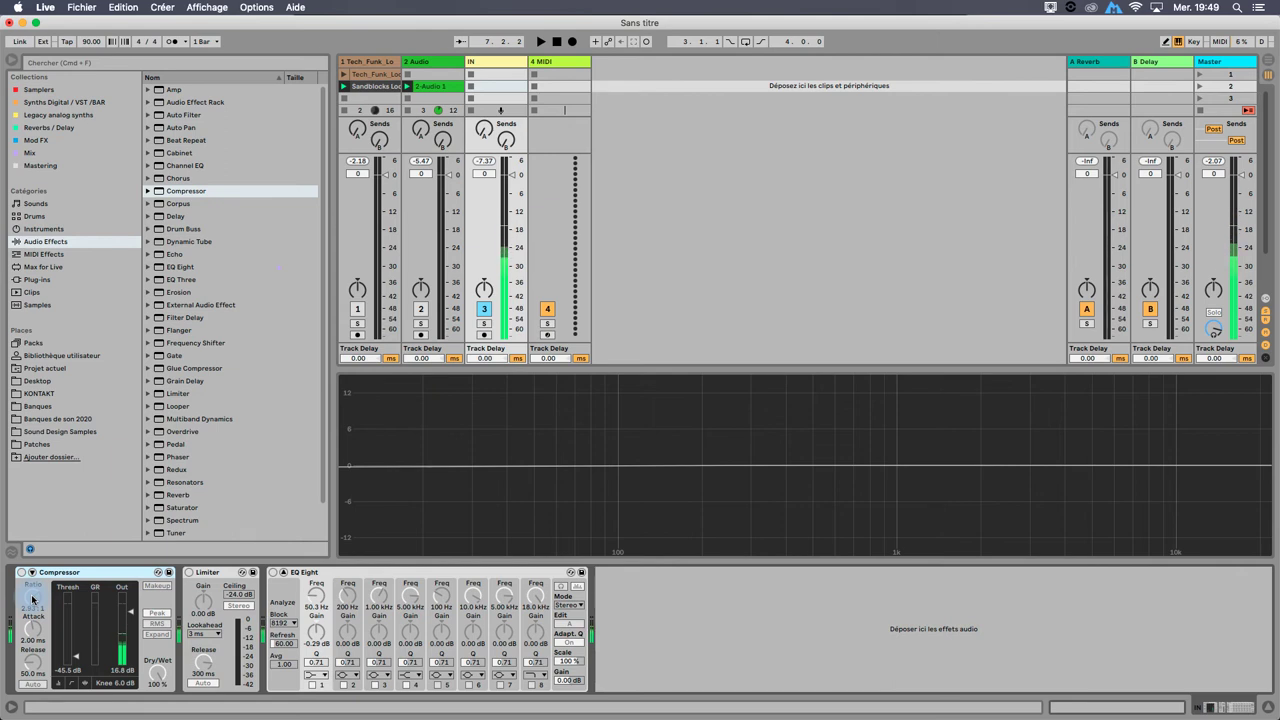
drag(32, 598, 34, 602)
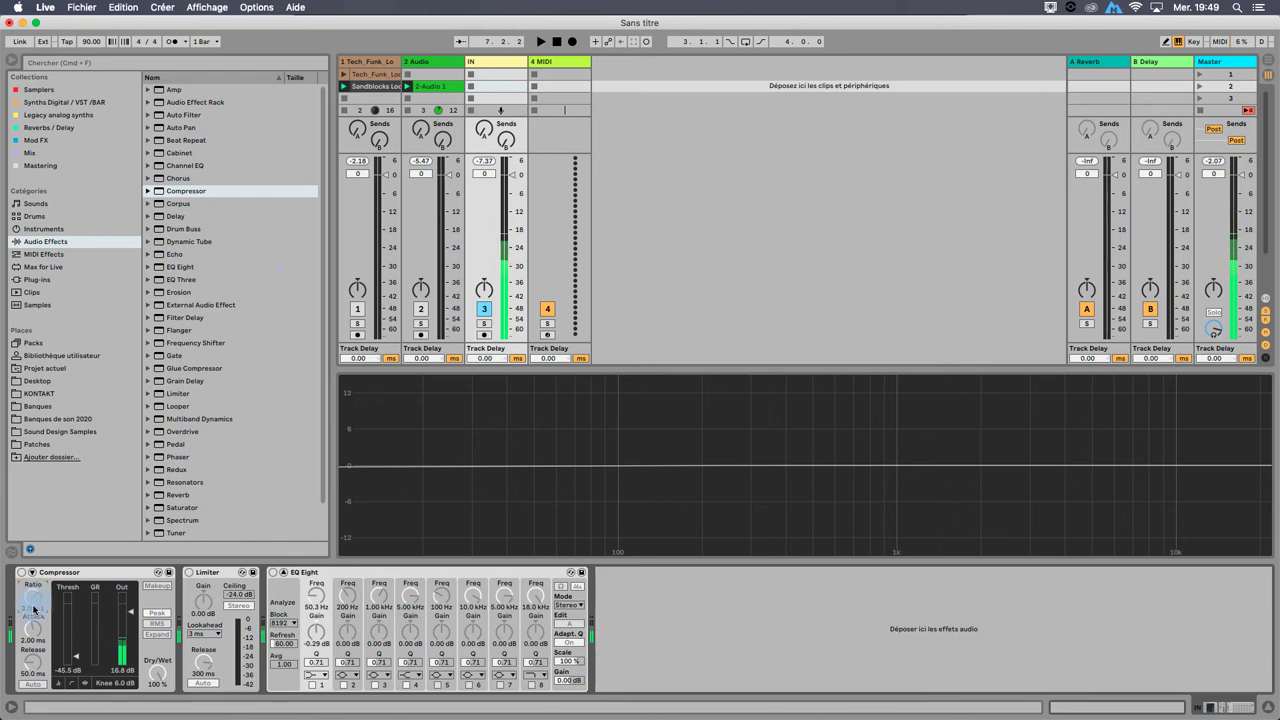
click(76, 655)
drag(76, 655, 44, 620)
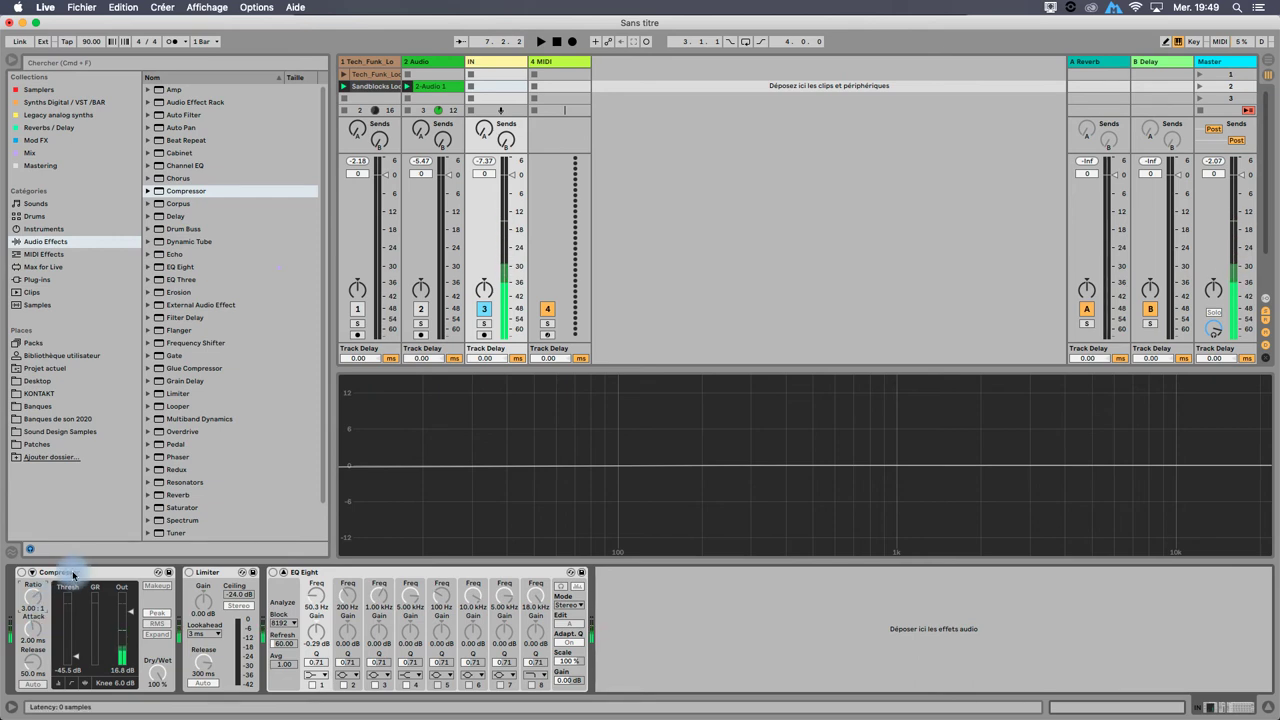
drag(37, 609, 30, 610)
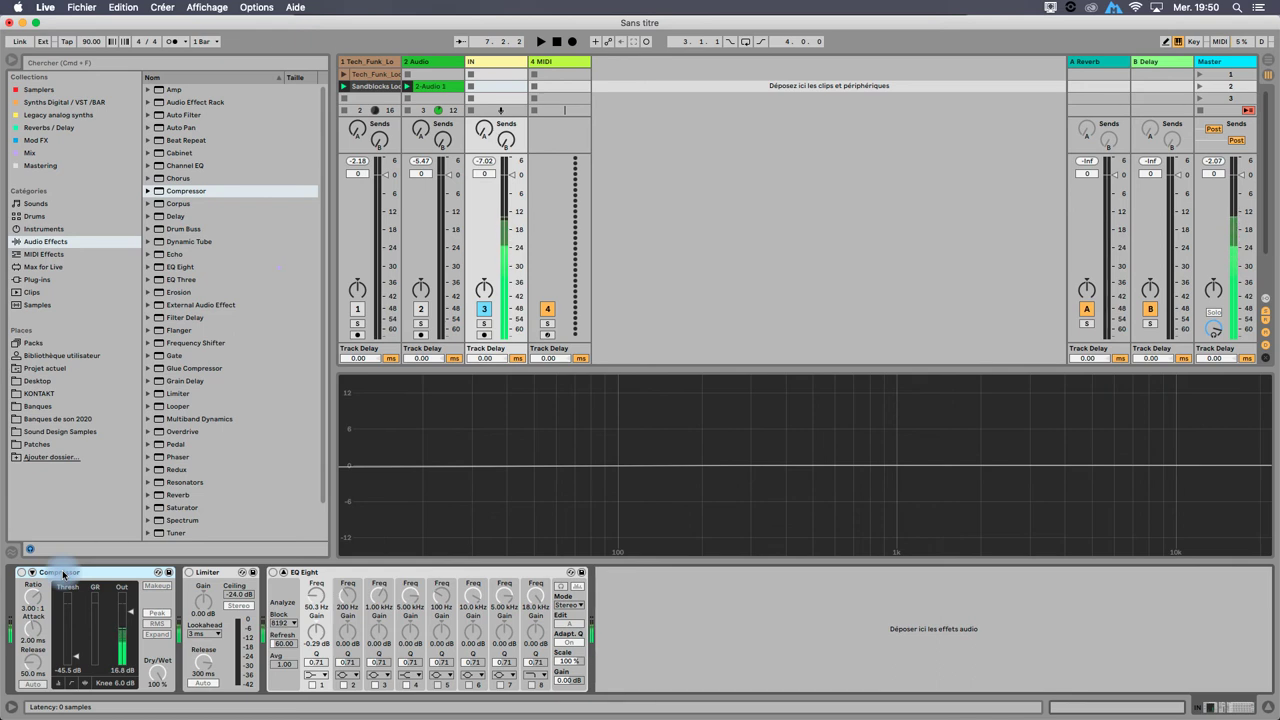
Step: Examine the Compressor controls on the IN track and compare the device chains of the first, second and IN tracks
click(28, 591)
click(77, 618)
click(134, 615)
click(366, 175)
click(368, 60)
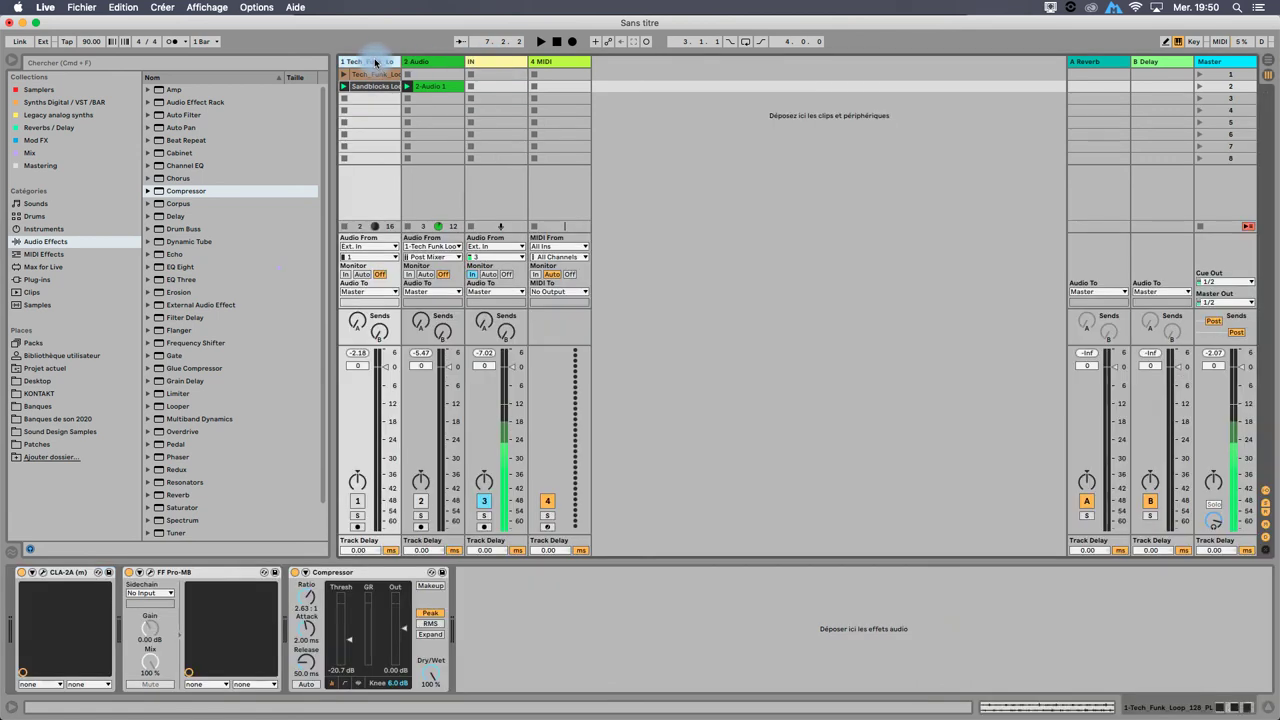
click(420, 60)
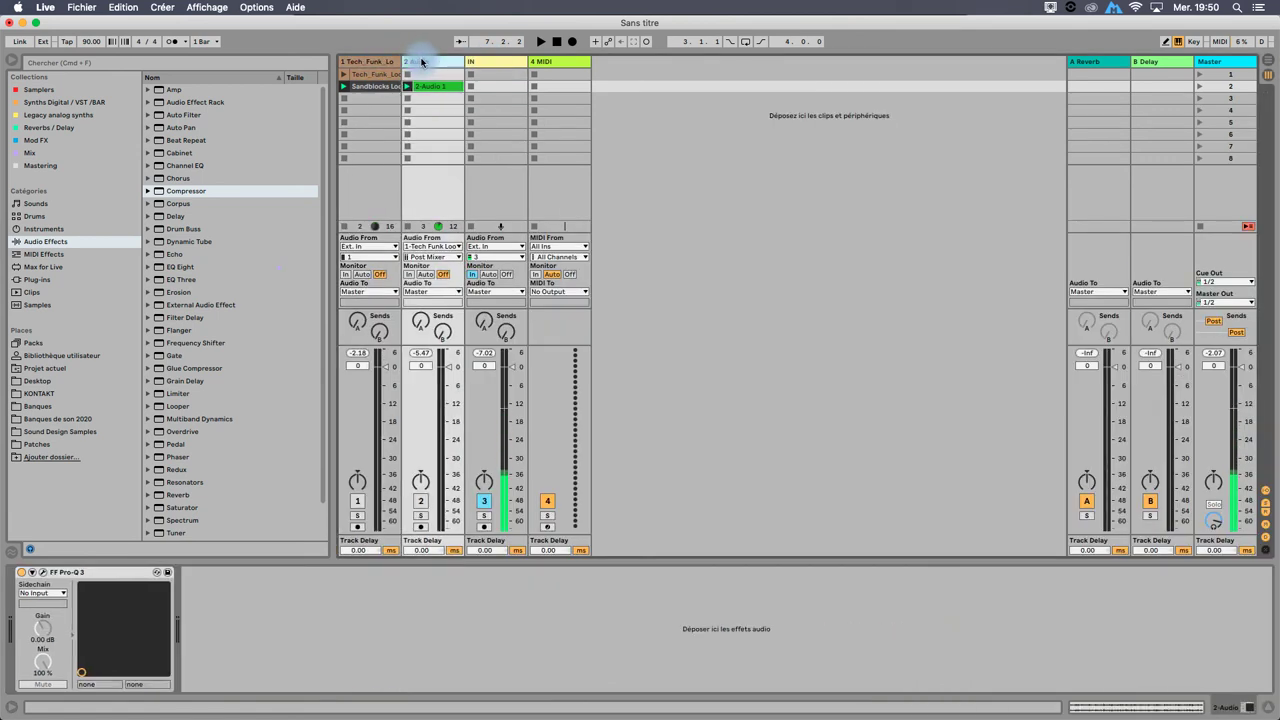
click(498, 60)
click(445, 63)
click(366, 61)
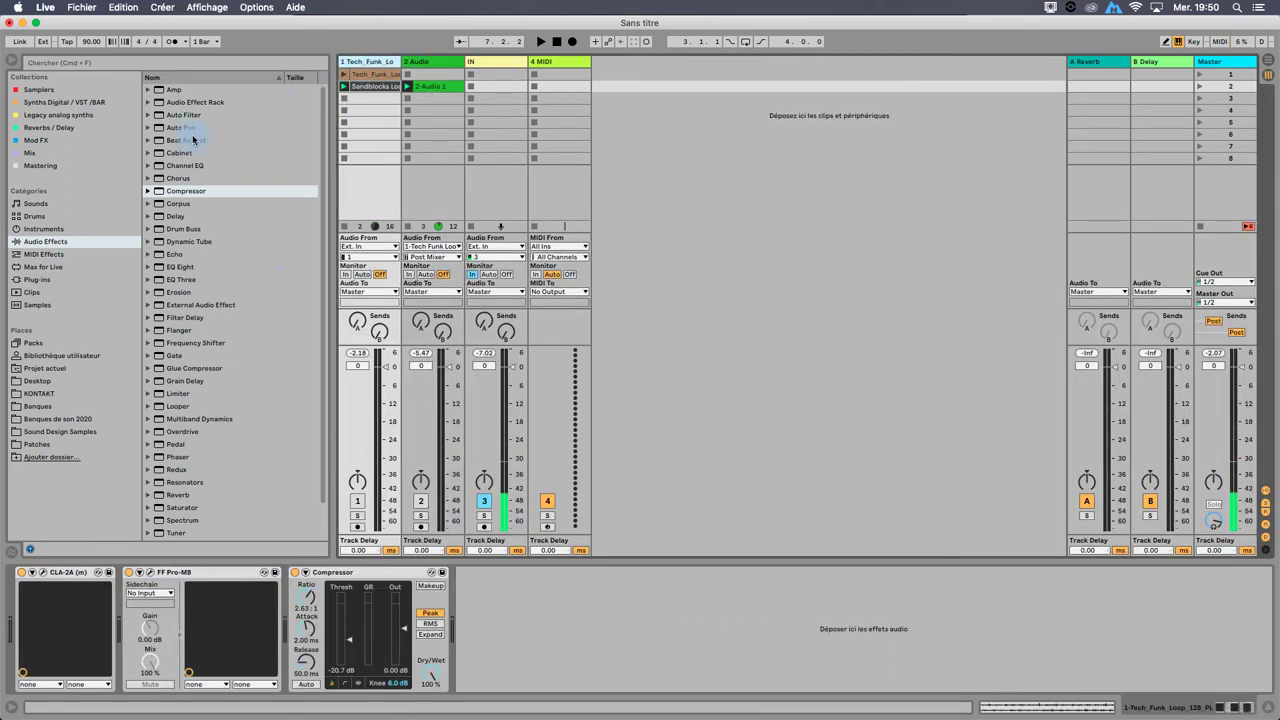
Step: Add a CLA-2A compressor from the Mix collection at the end of the first track's device chain
click(31, 154)
double_click(191, 114)
click(44, 266)
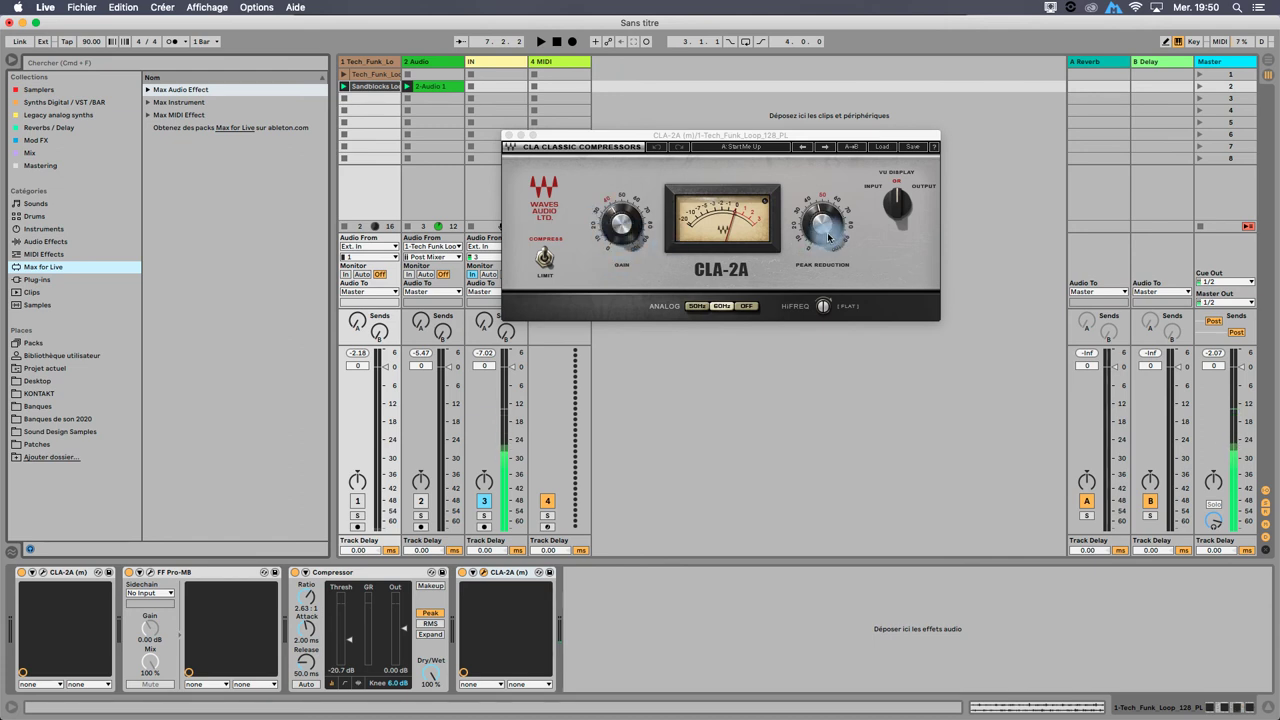
Step: Try out the CLA-2A's Peak Reduction and Gain knobs and its Compress/Limit switch
drag(826, 227, 816, 248)
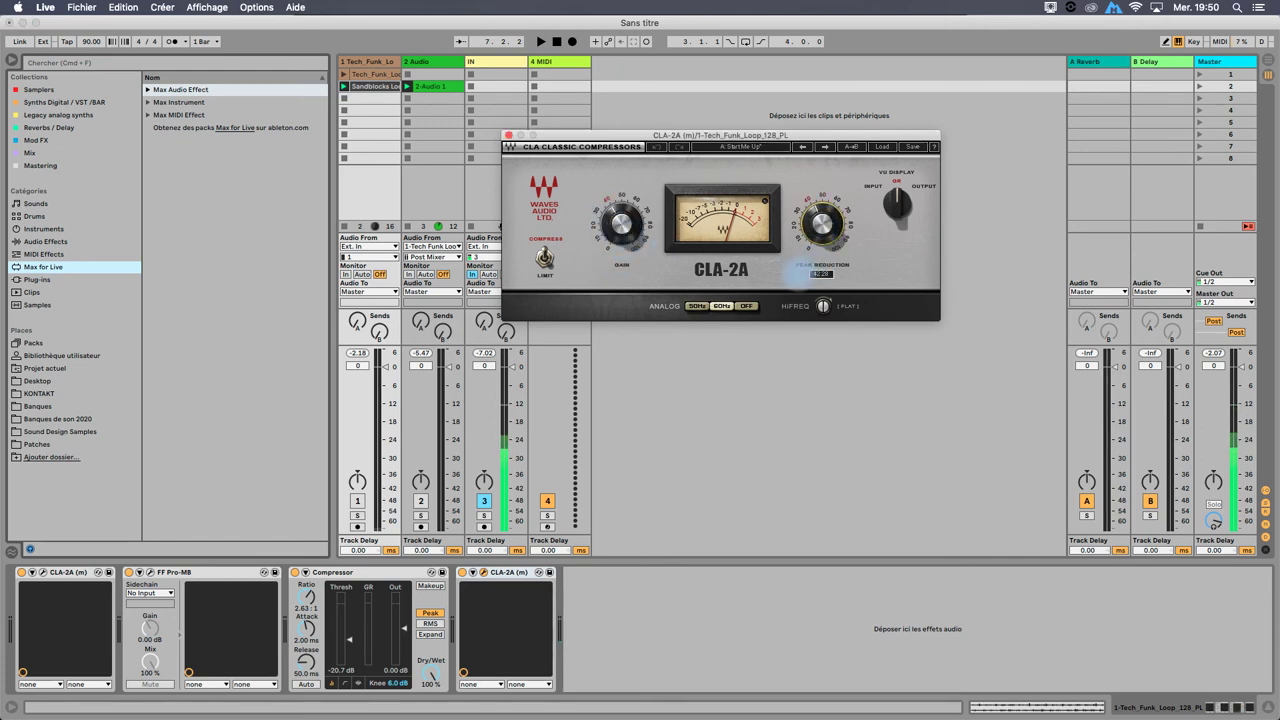
drag(775, 293, 781, 258)
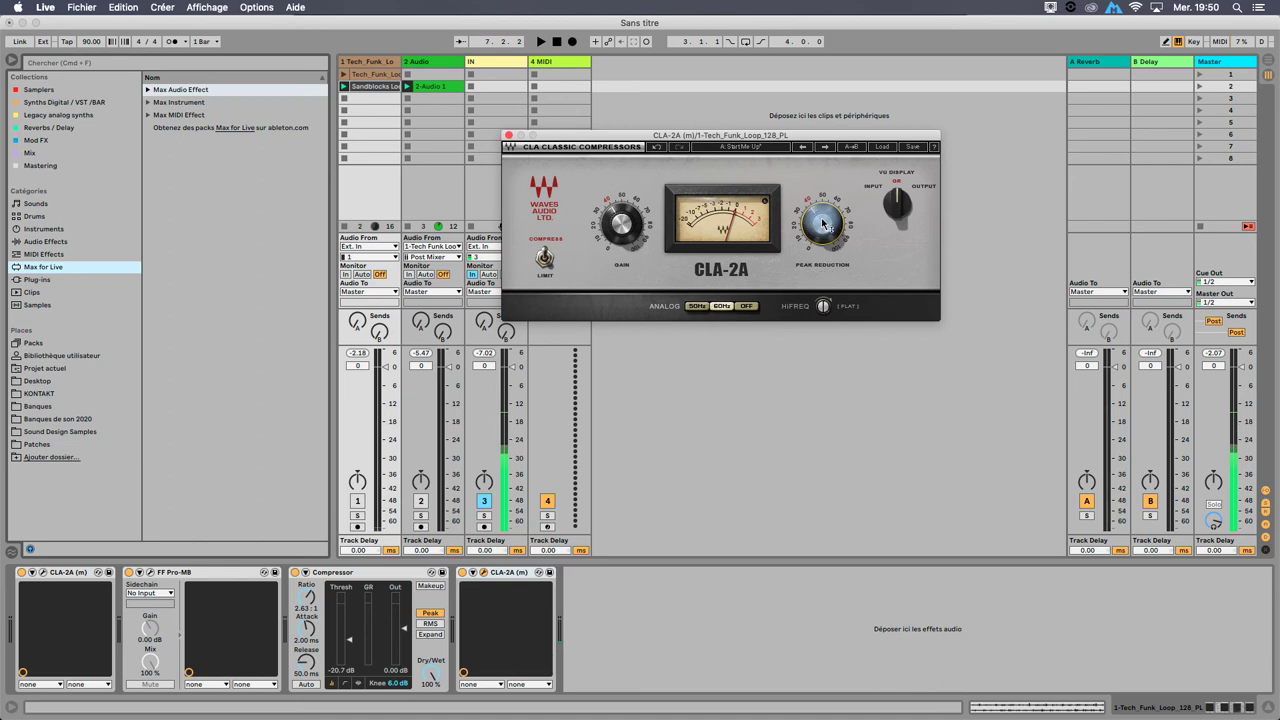
click(545, 262)
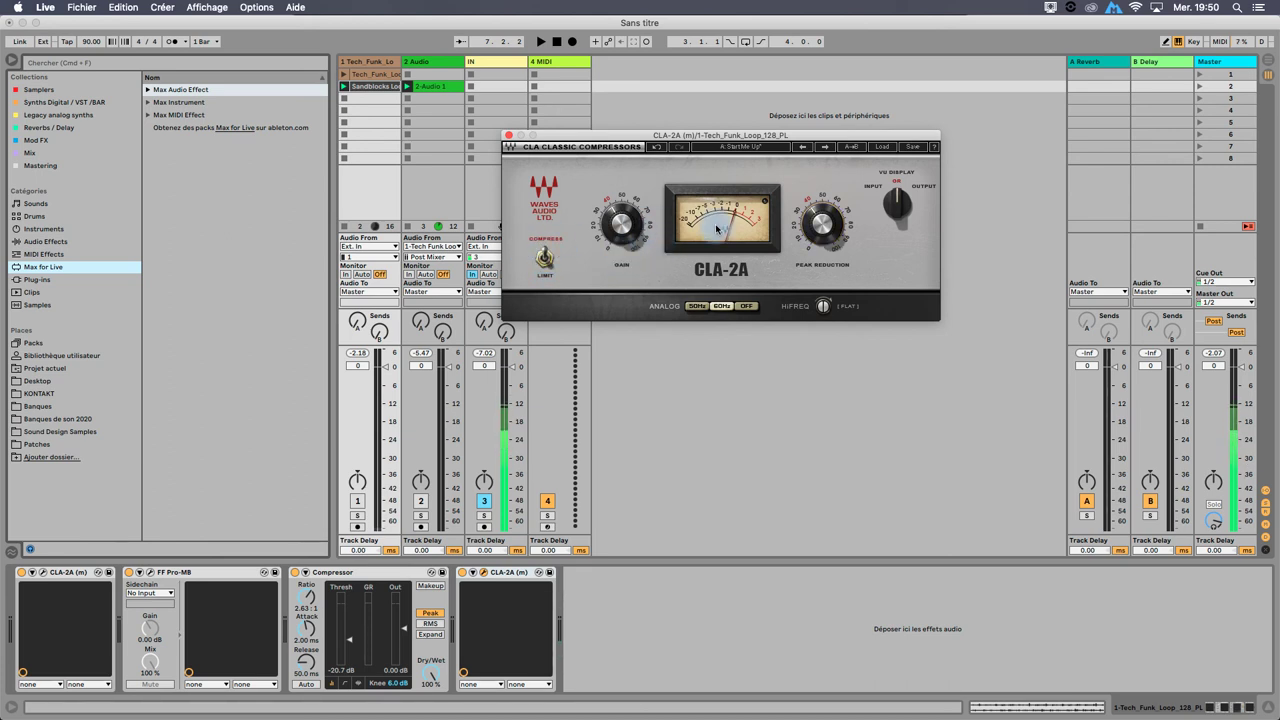
drag(607, 226, 607, 212)
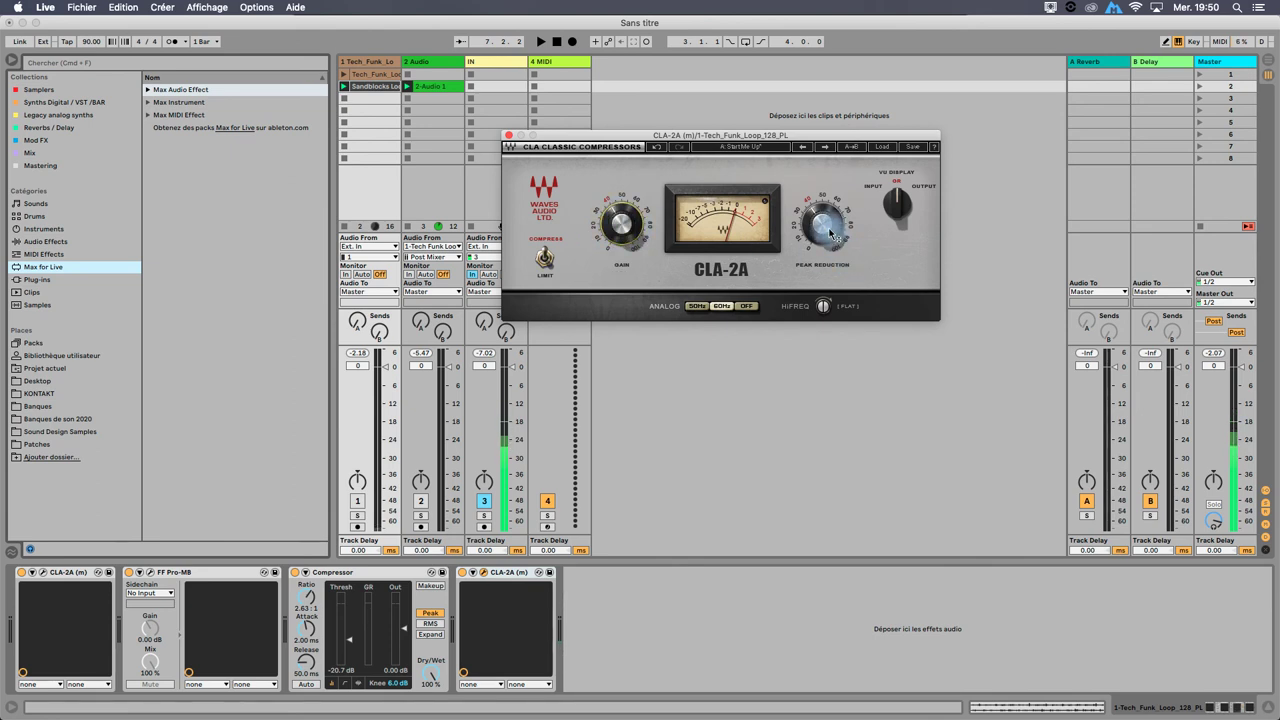
drag(822, 224, 822, 213)
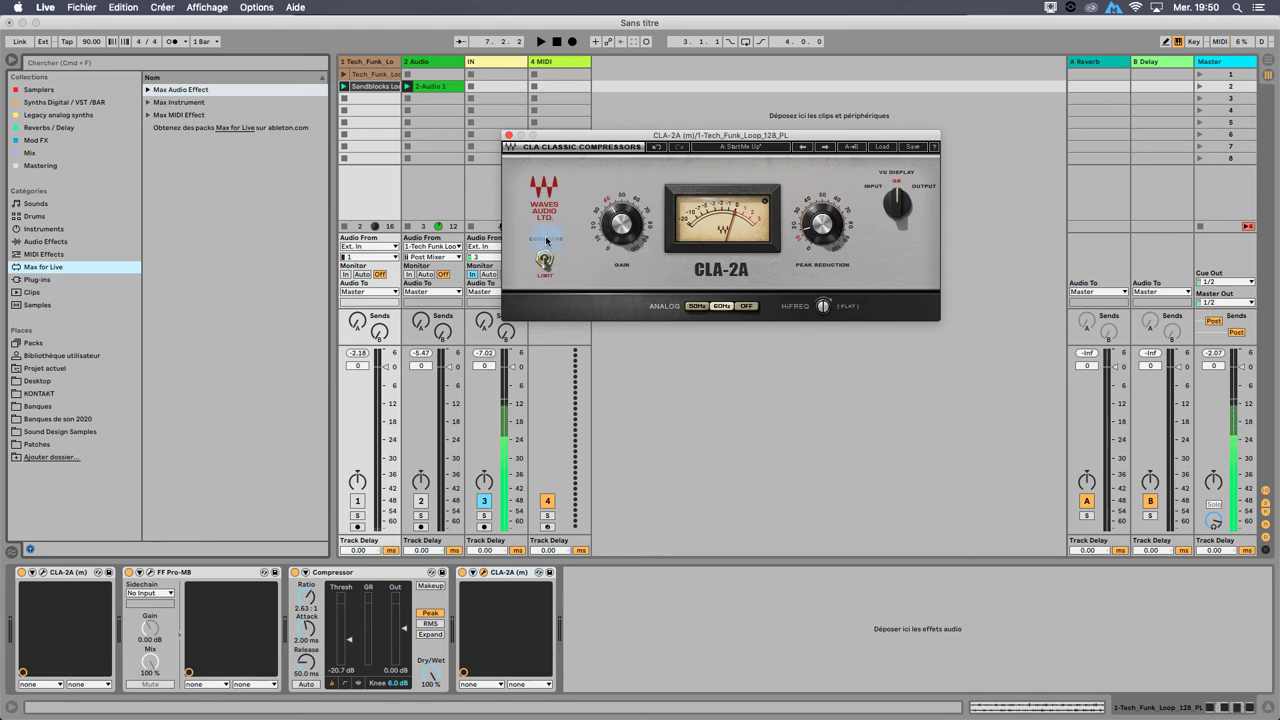
click(540, 242)
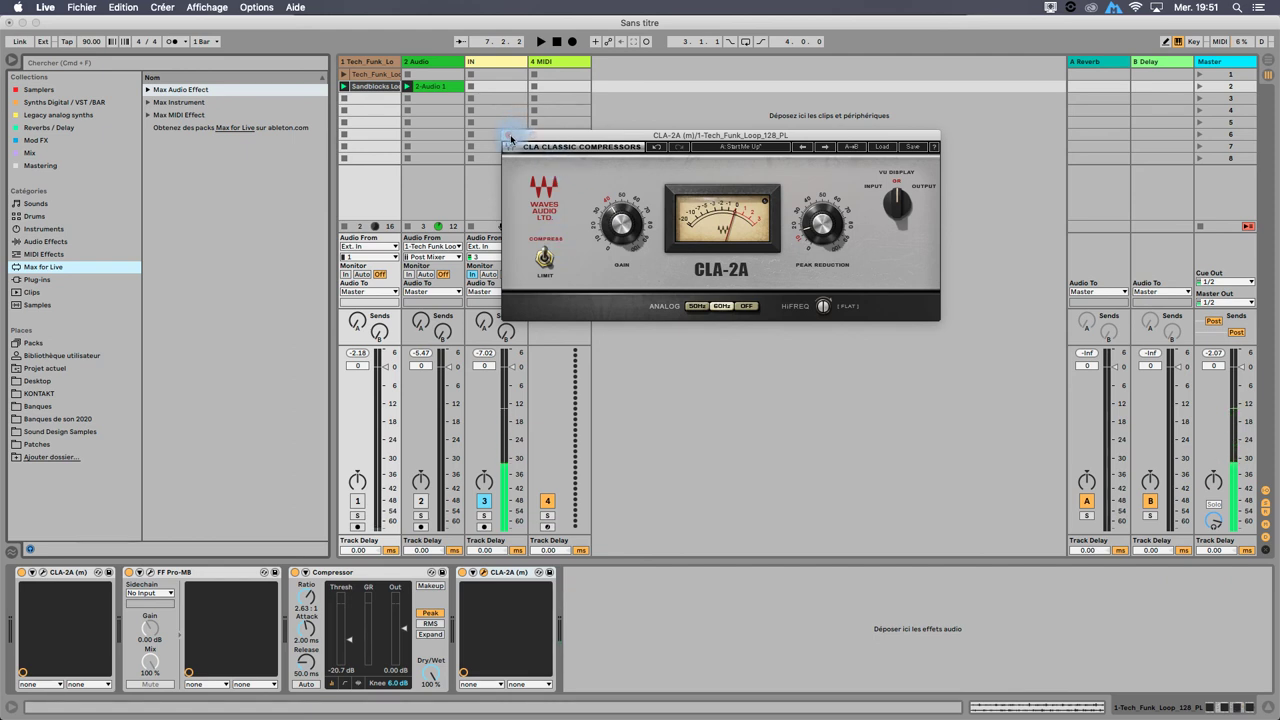
Step: Close the CLA-2A window and delete the added CLA-2A from the first track's device chain
click(508, 136)
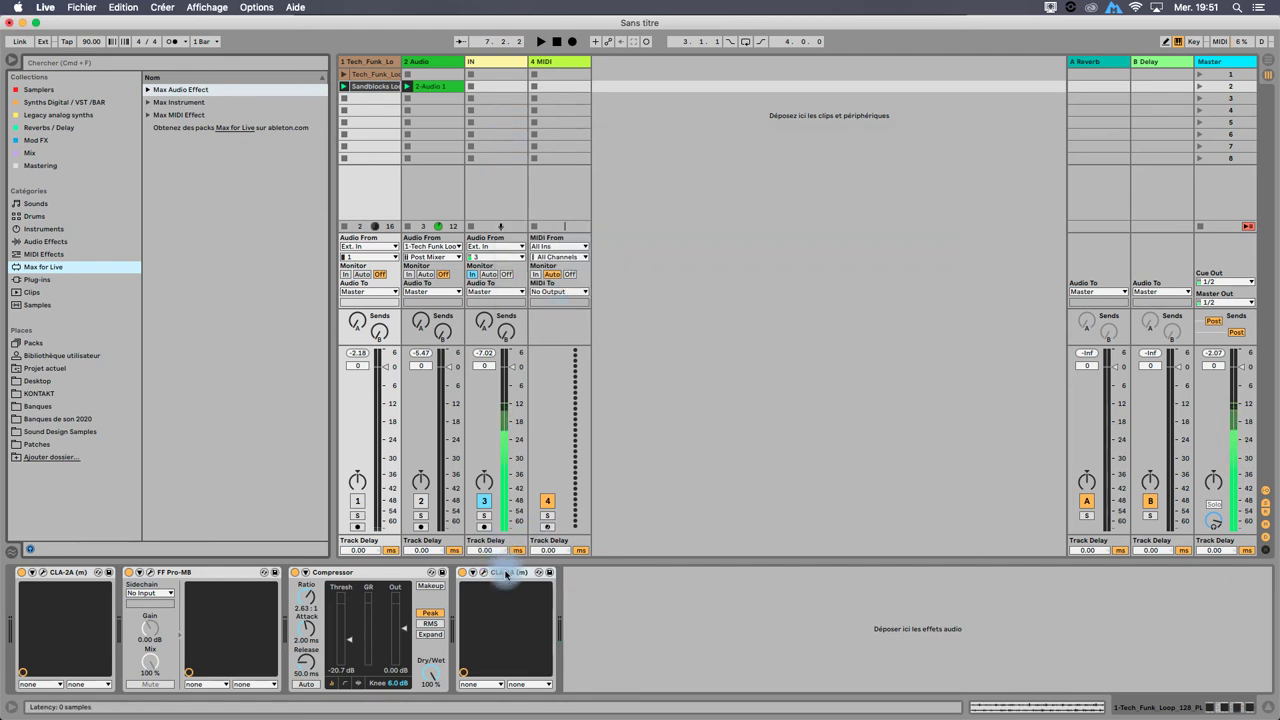
click(503, 572)
key(Delete)
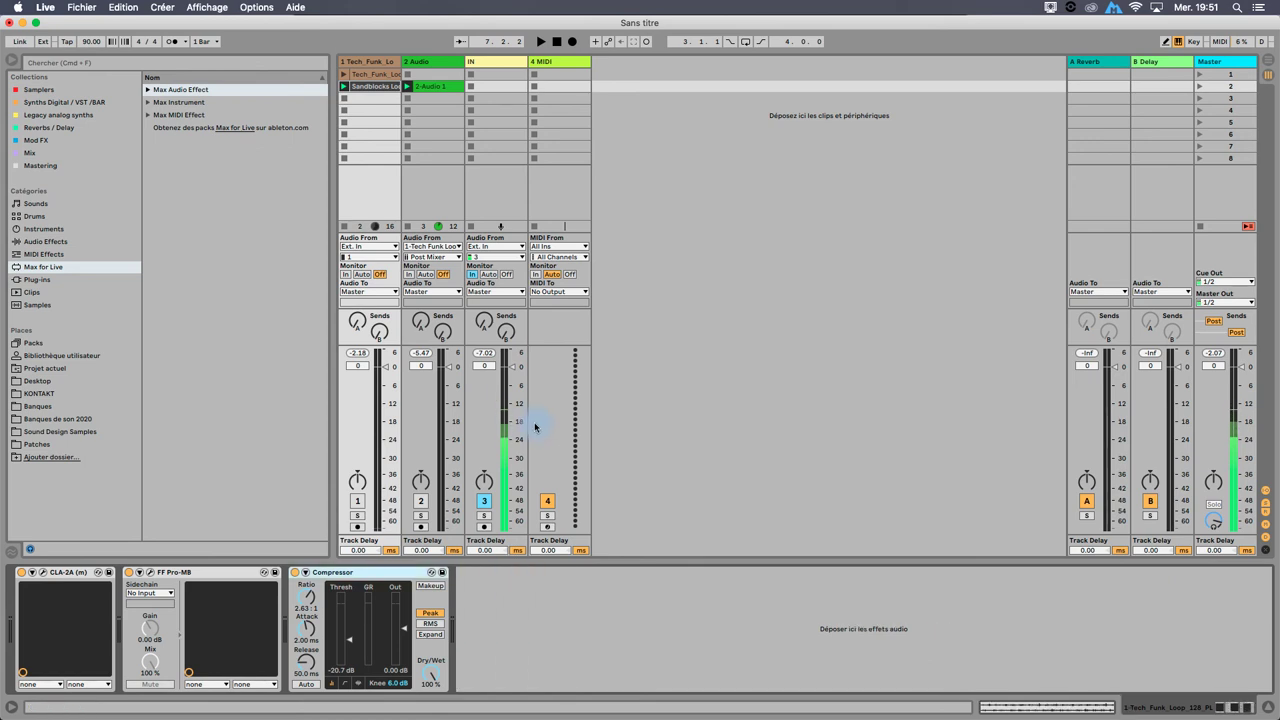
Step: Return to the IN track's devices and set the Compressor threshold to -14.2 dB
click(497, 62)
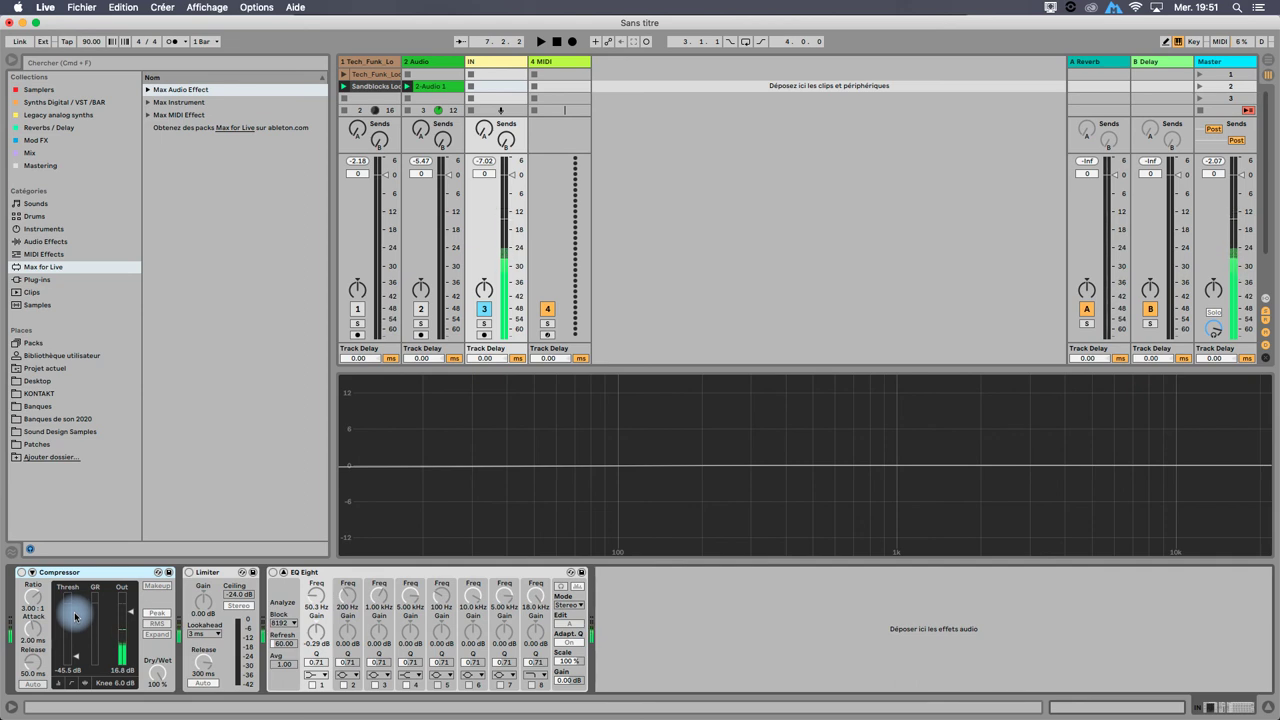
mouse_move(74, 614)
mouse_down()
mouse_move(74, 585)
mouse_move(80, 629)
mouse_up()
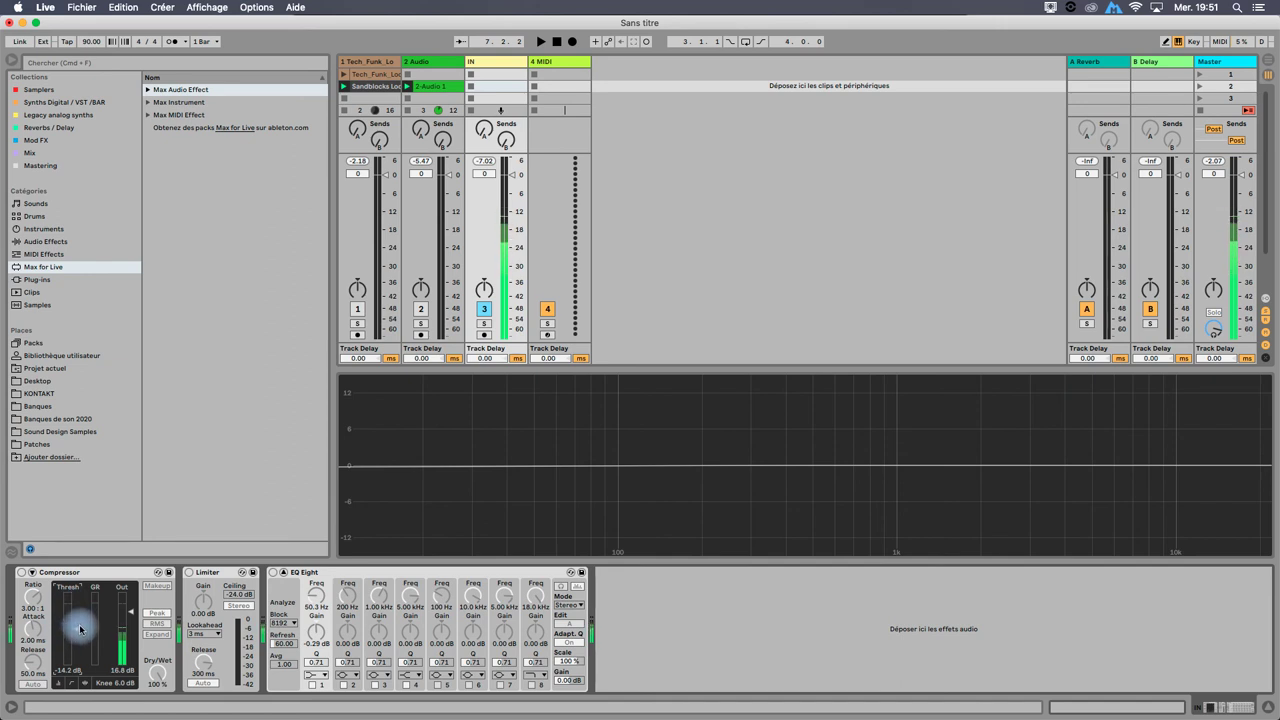
drag(80, 629, 45, 635)
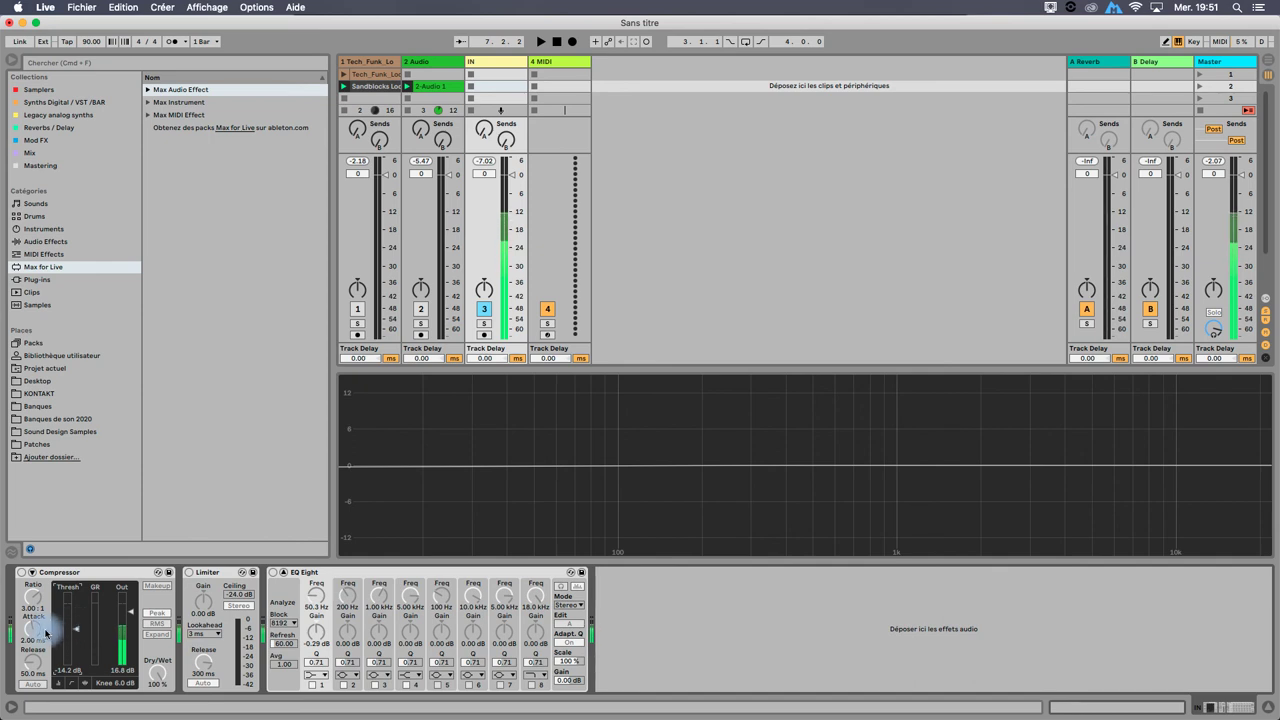
Step: Set the IN track Compressor's release to 807 ms and its threshold to -19.1 dB
click(34, 663)
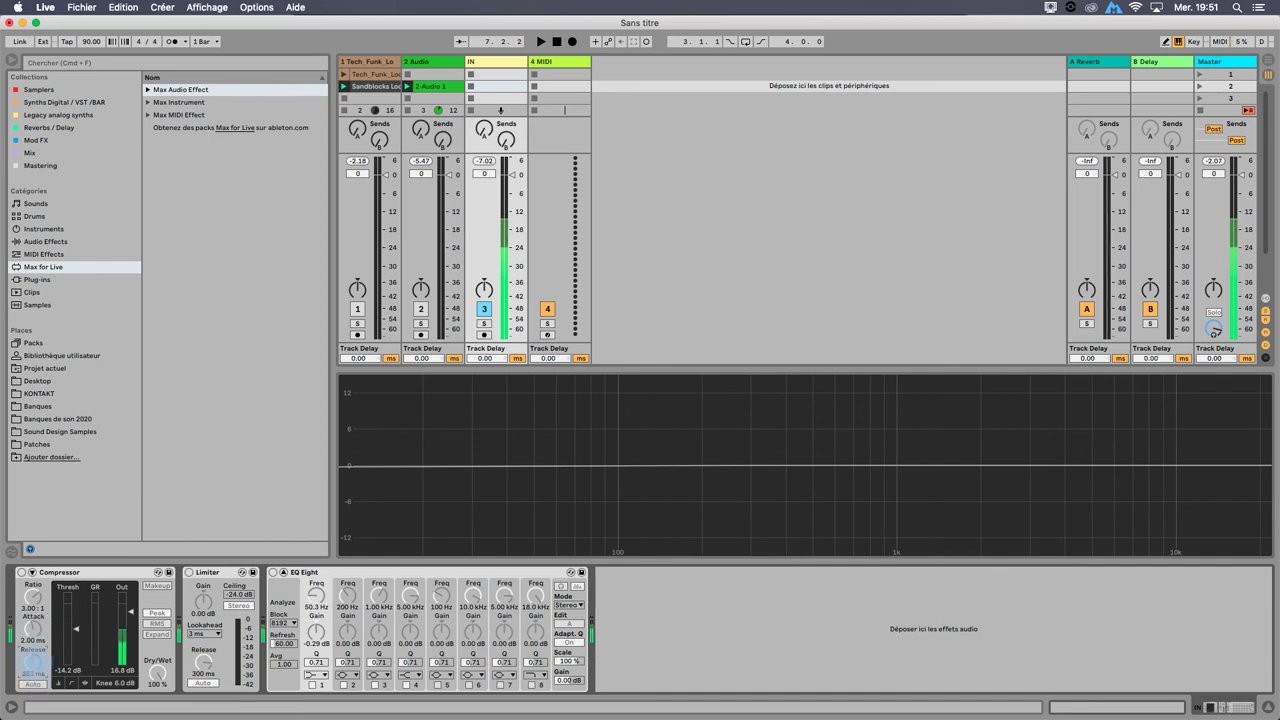
click(31, 628)
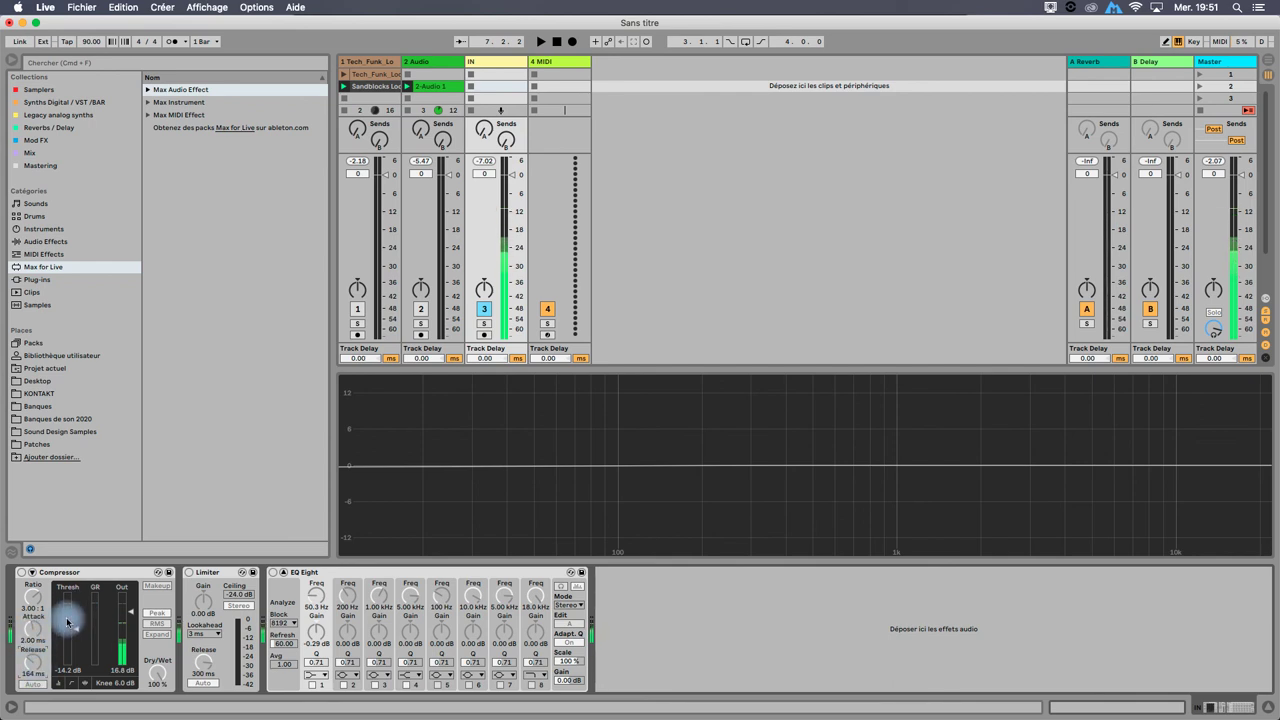
mouse_move(40, 674)
mouse_down()
mouse_move(33, 660)
mouse_move(36, 671)
mouse_up()
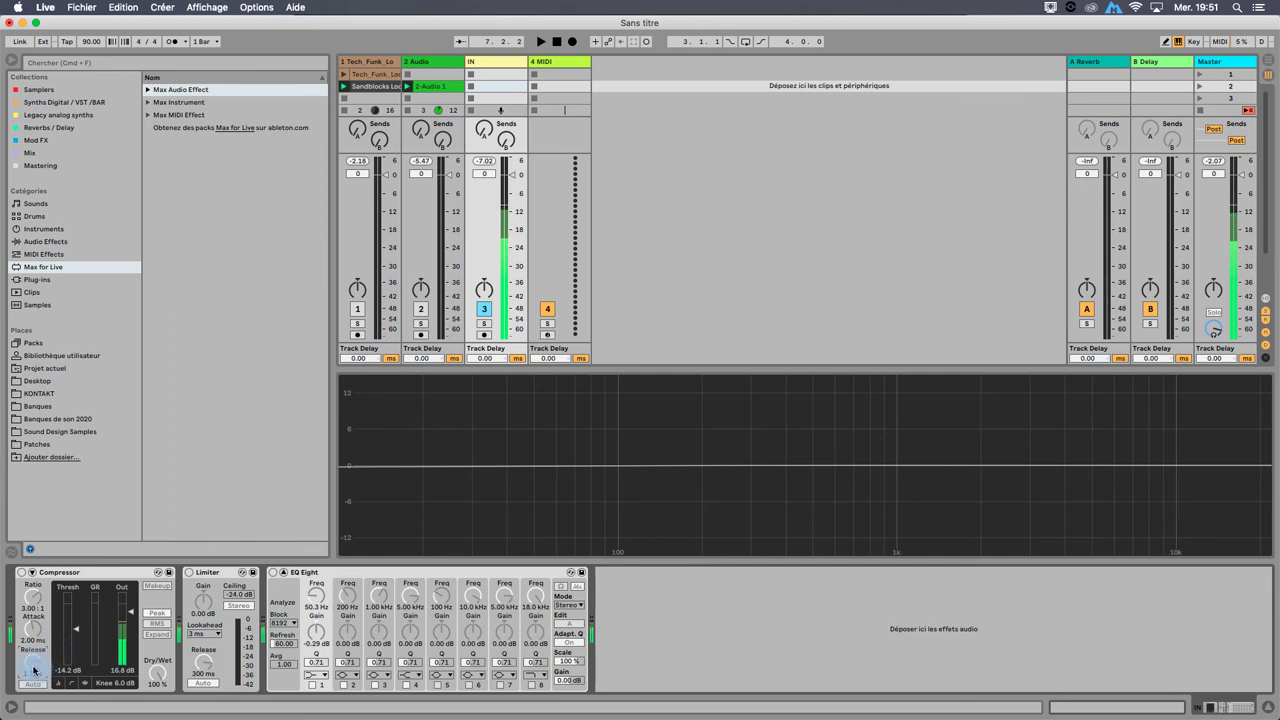
drag(33, 663, 33, 662)
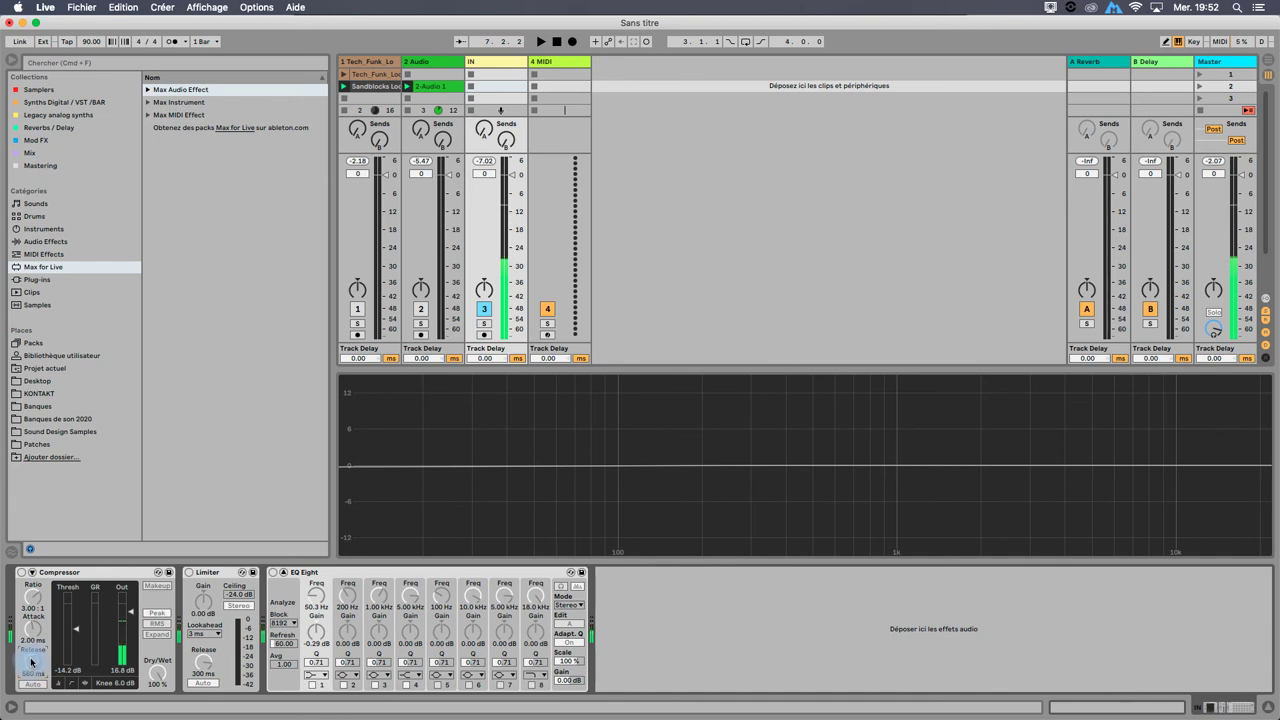
drag(30, 660, 23, 660)
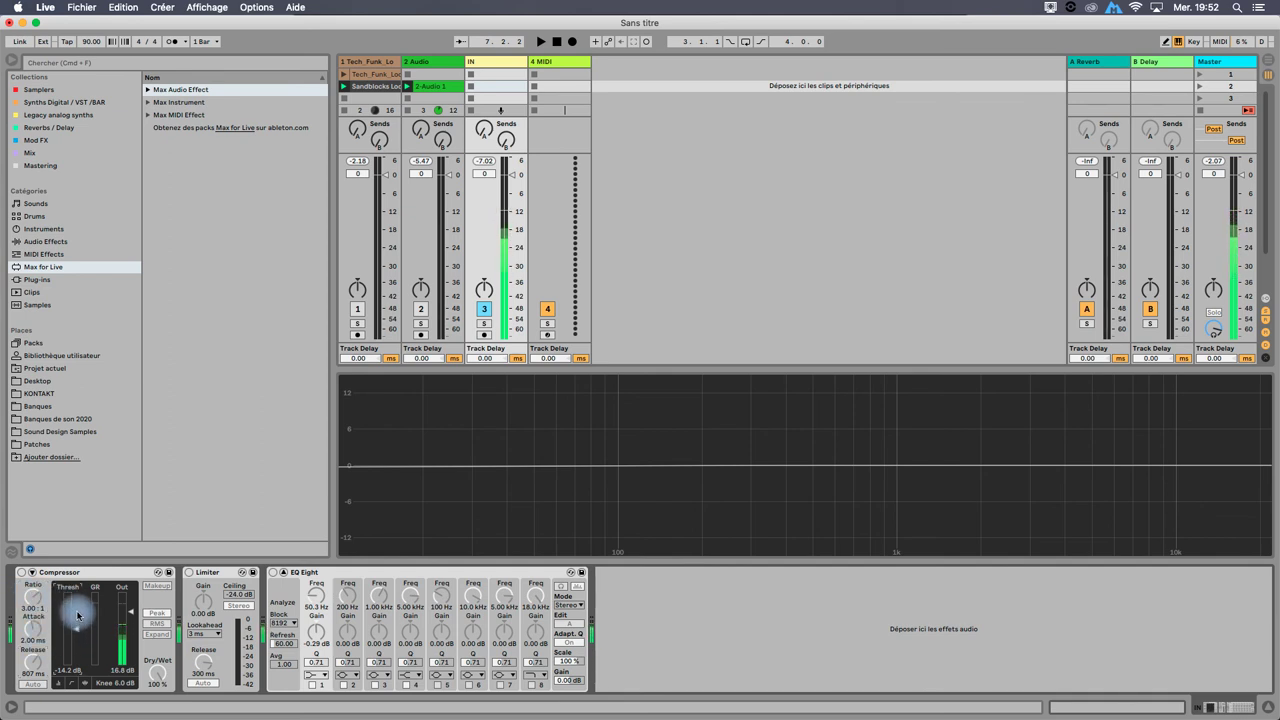
drag(77, 617, 33, 596)
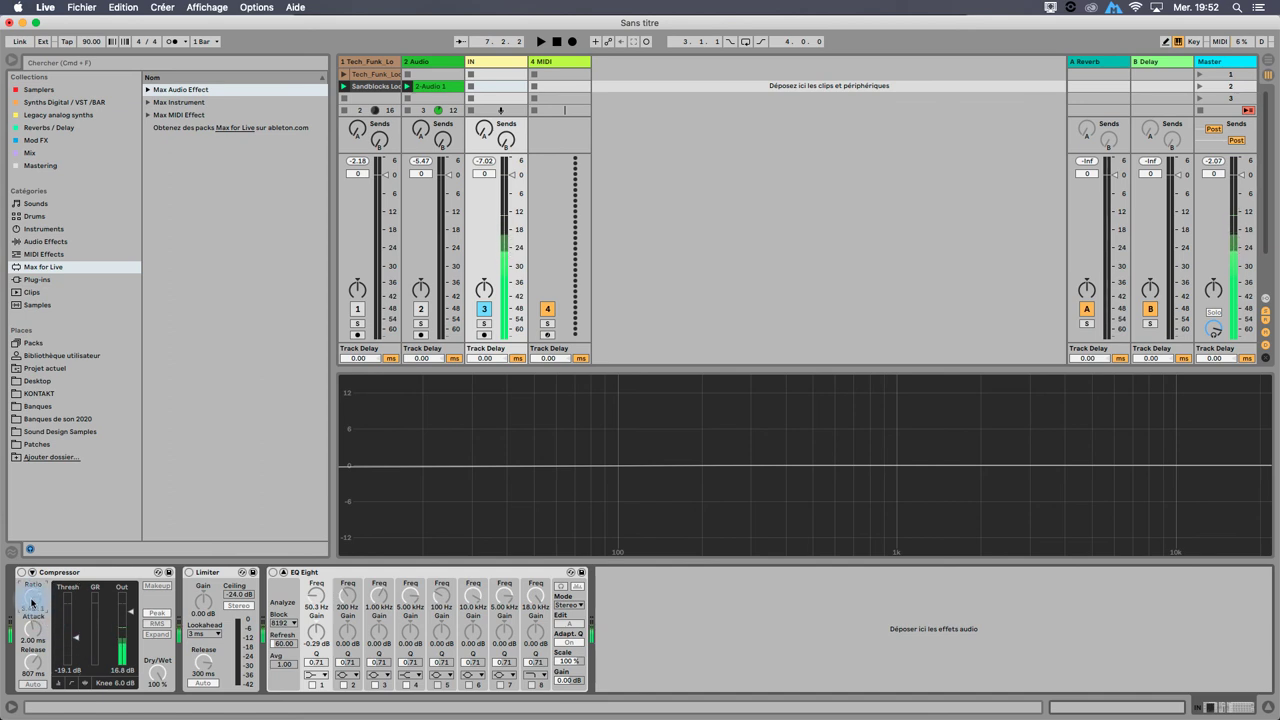